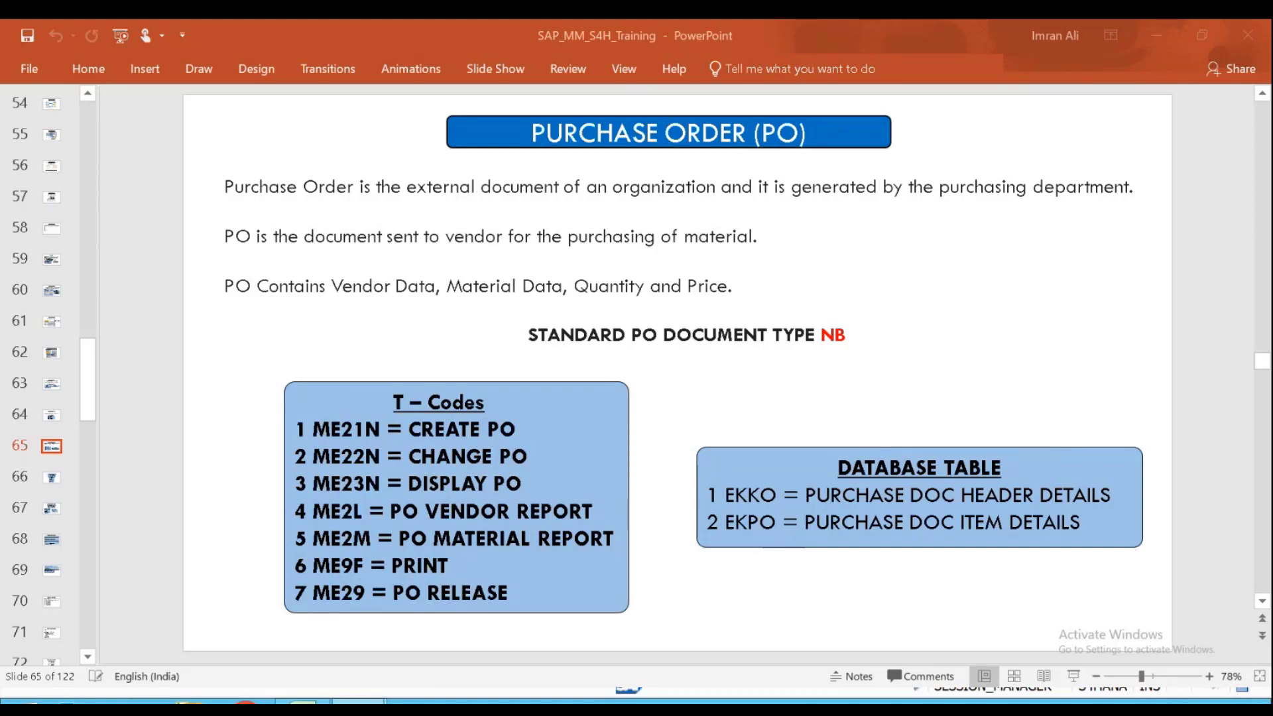
- Switch to the SAP Easy Access window and start transaction ME21N to create a purchase order
left_click(359, 702)
left_click(359, 701)
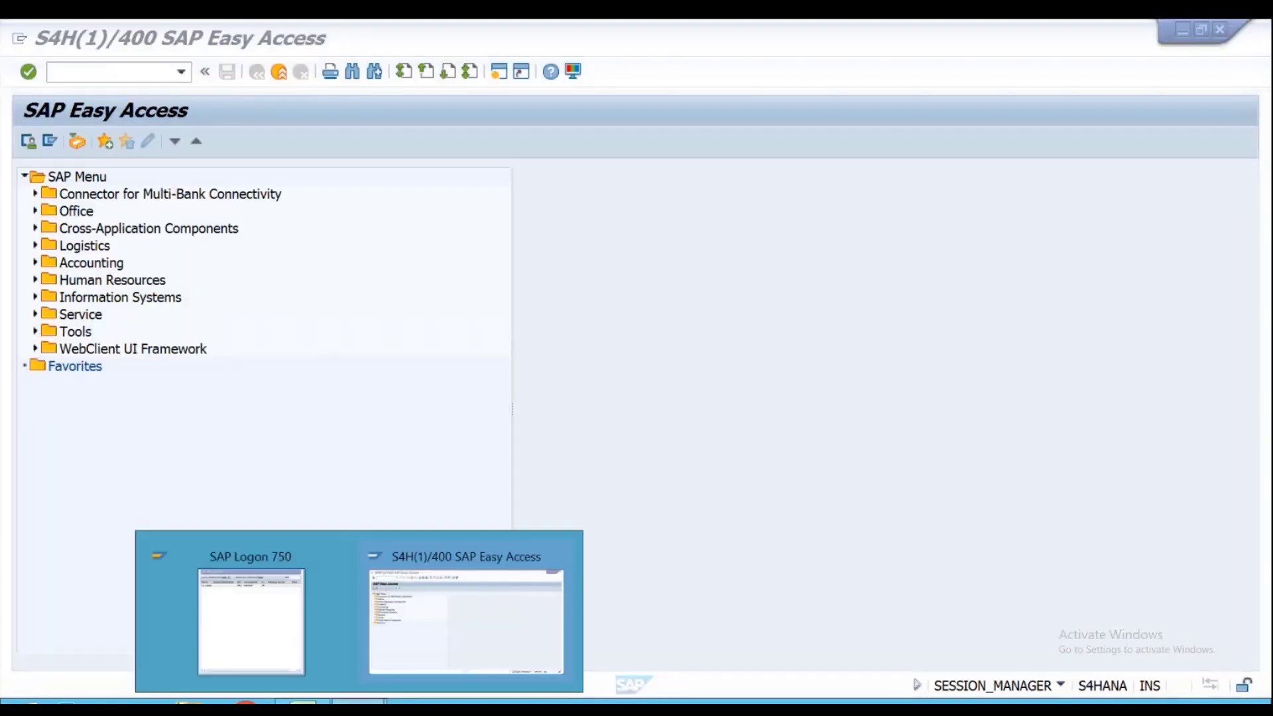
left_click(93, 74)
type("M")
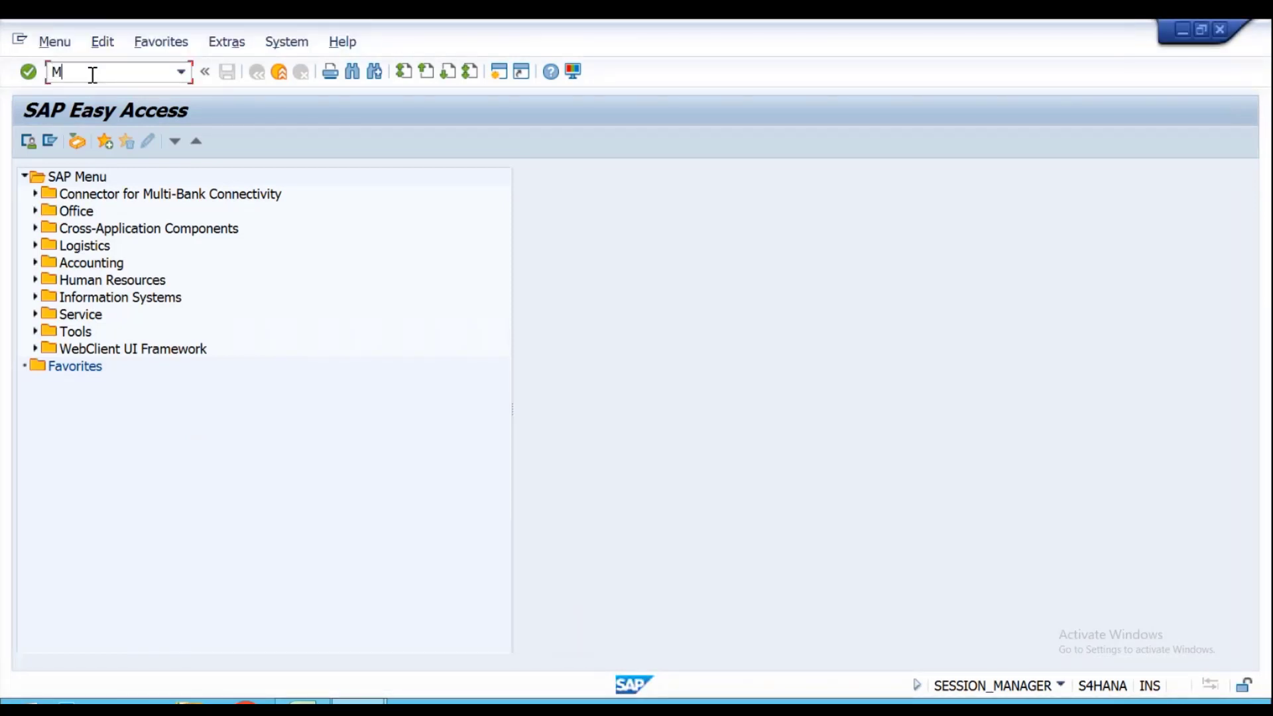
type("E21N")
key("Return")
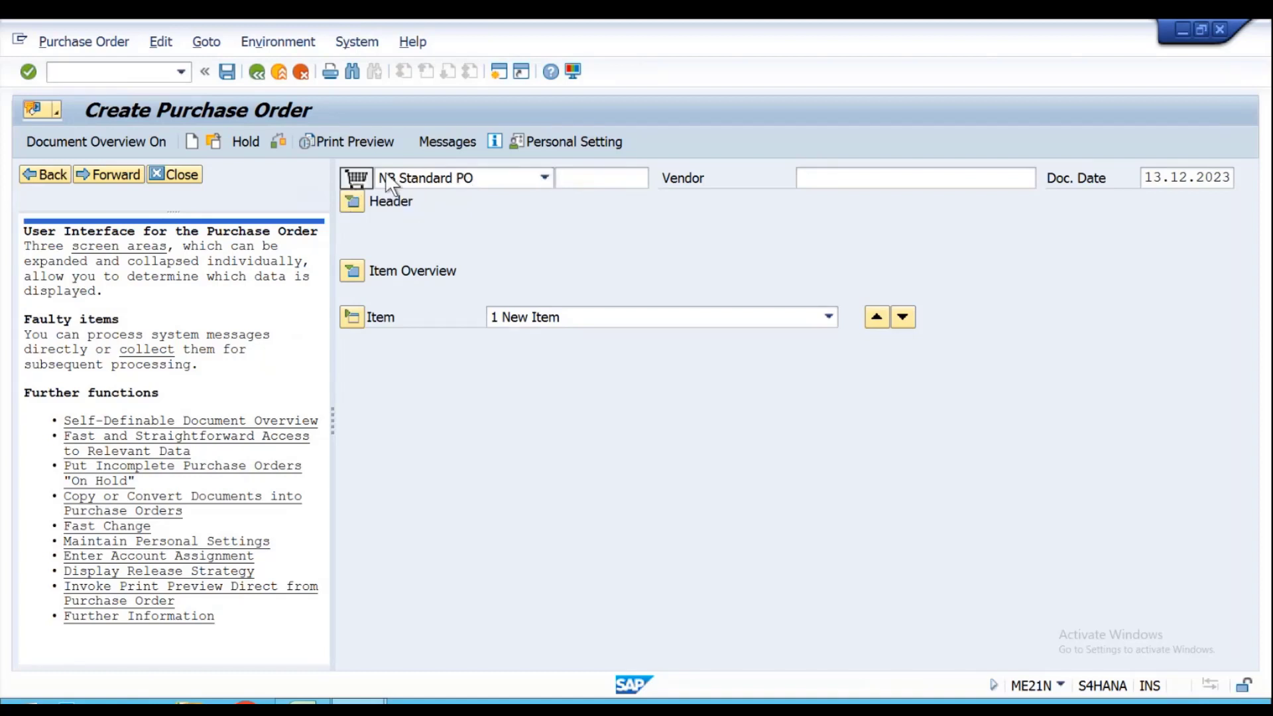
- Search for the order's vendor by company code VIVO and choose VIVO VENDOR-2
left_click(883, 177)
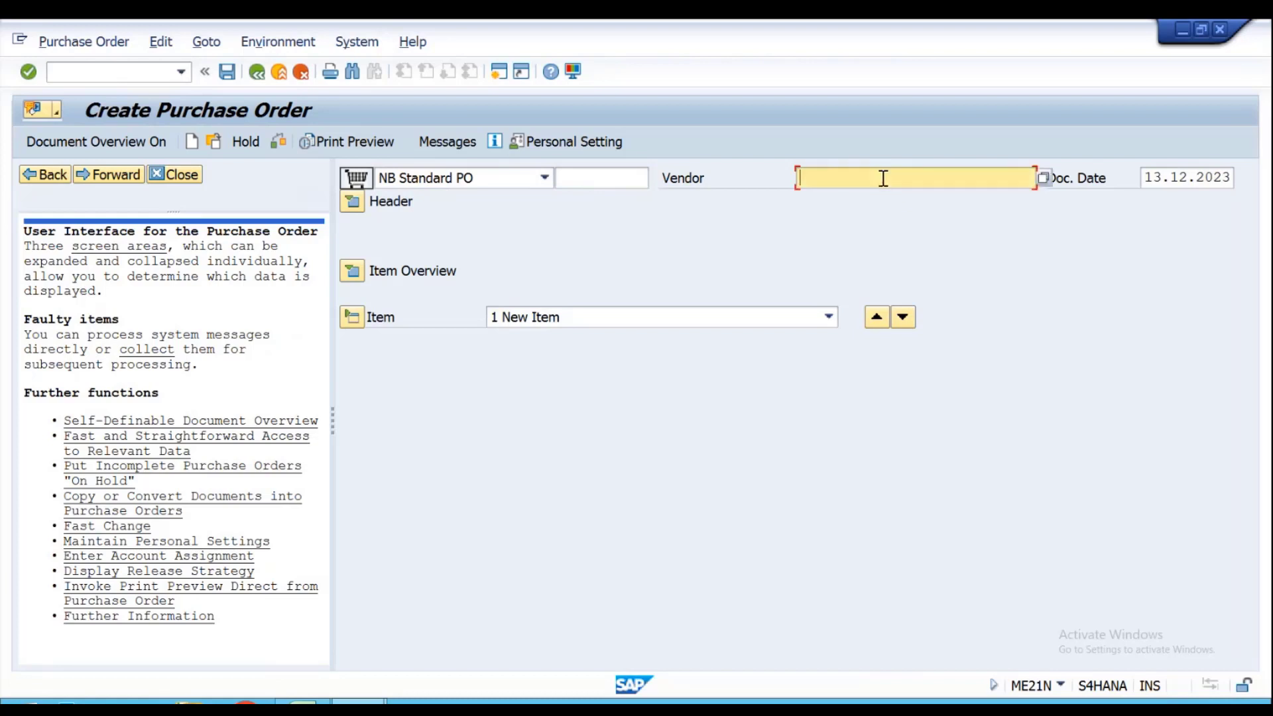
left_click(1044, 179)
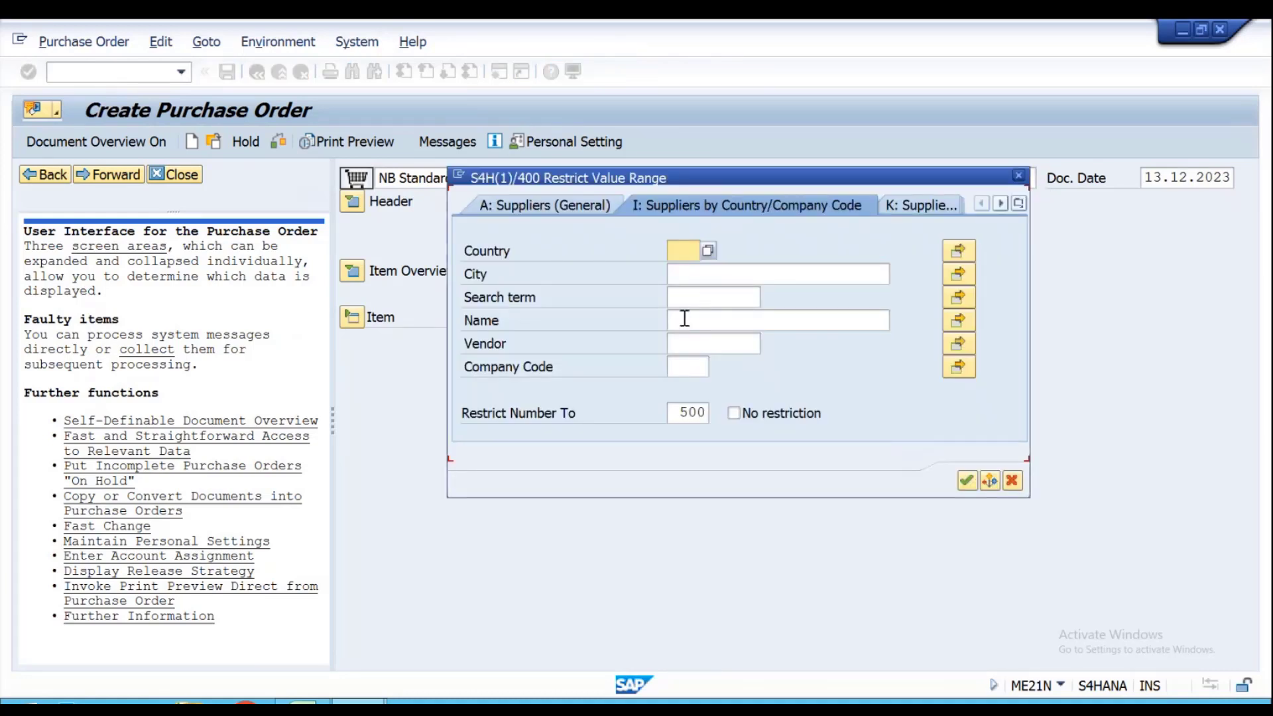
left_click(680, 364)
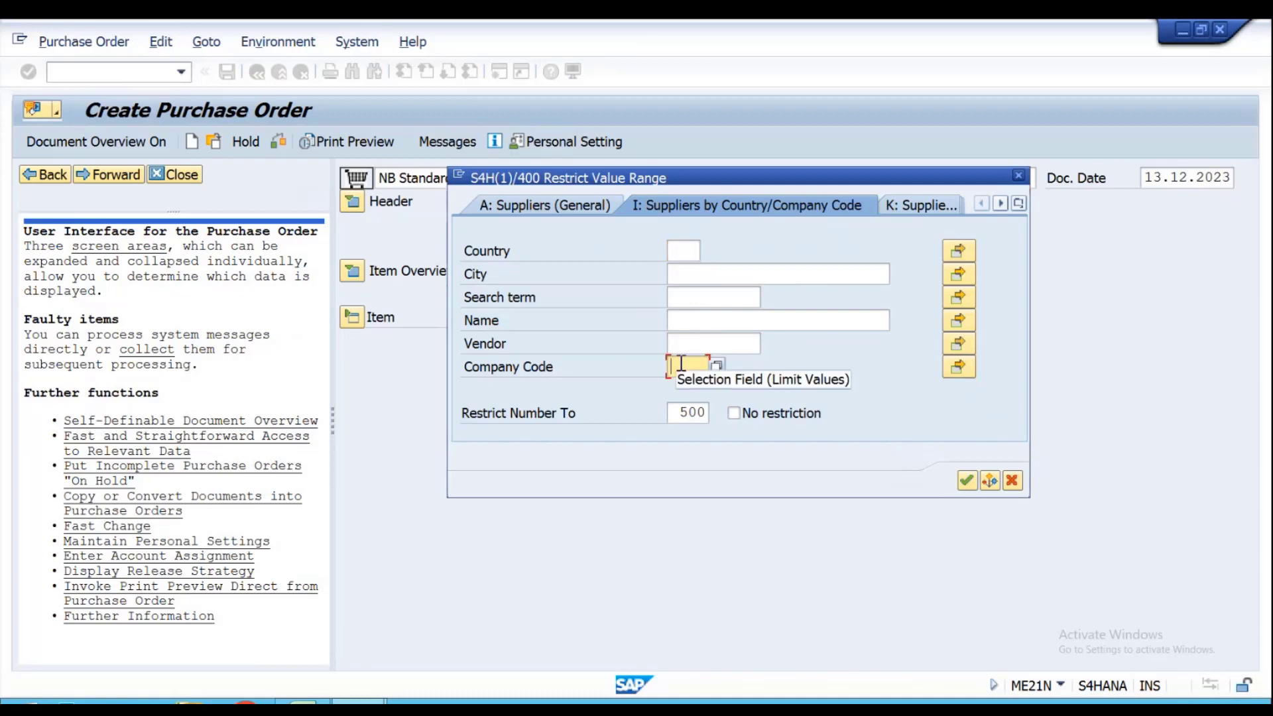
type("VIVO")
key("Return")
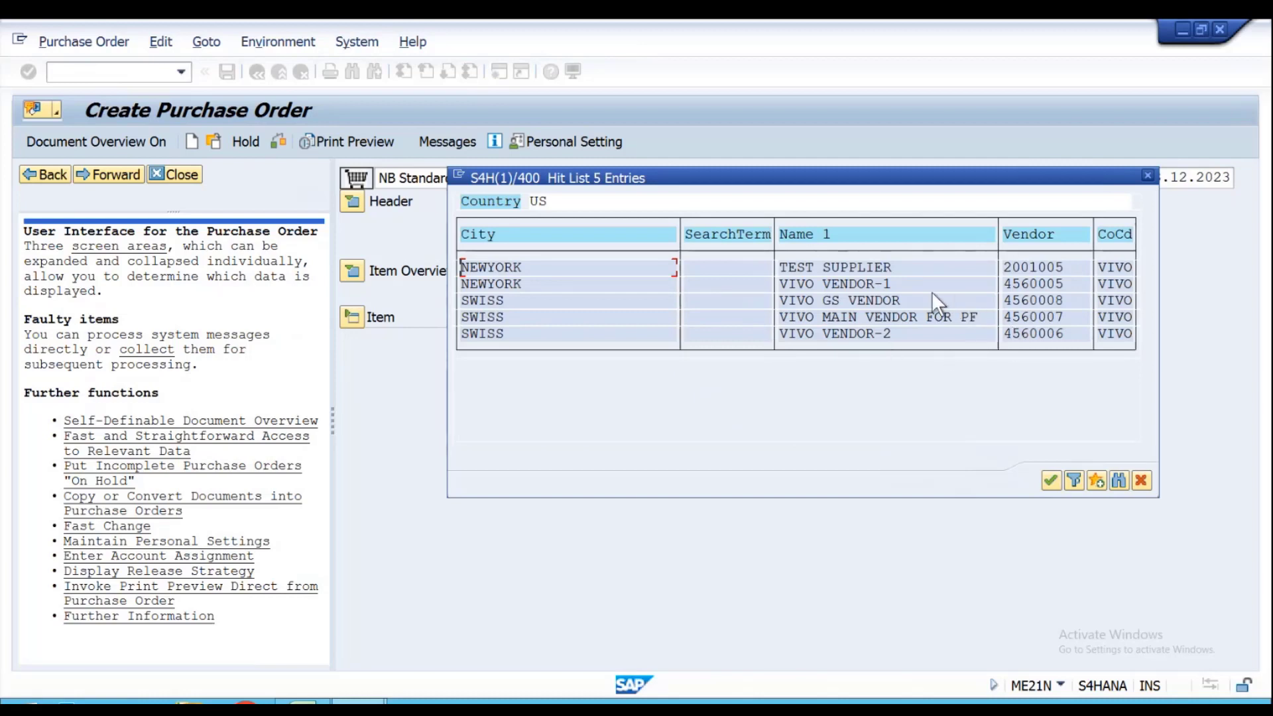
double_click(891, 332)
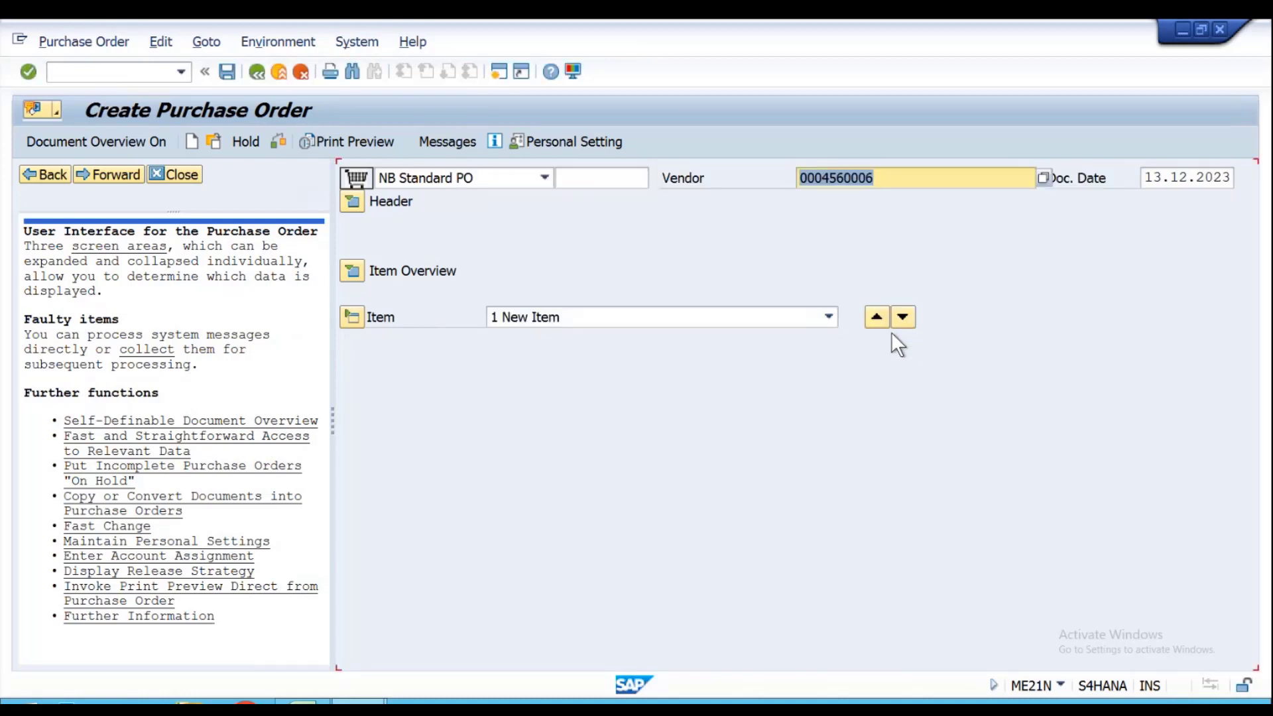
- Expand the purchase order header and look up the purchasing organization and group codes in the IM_SESSION Excel workbook
left_click(351, 202)
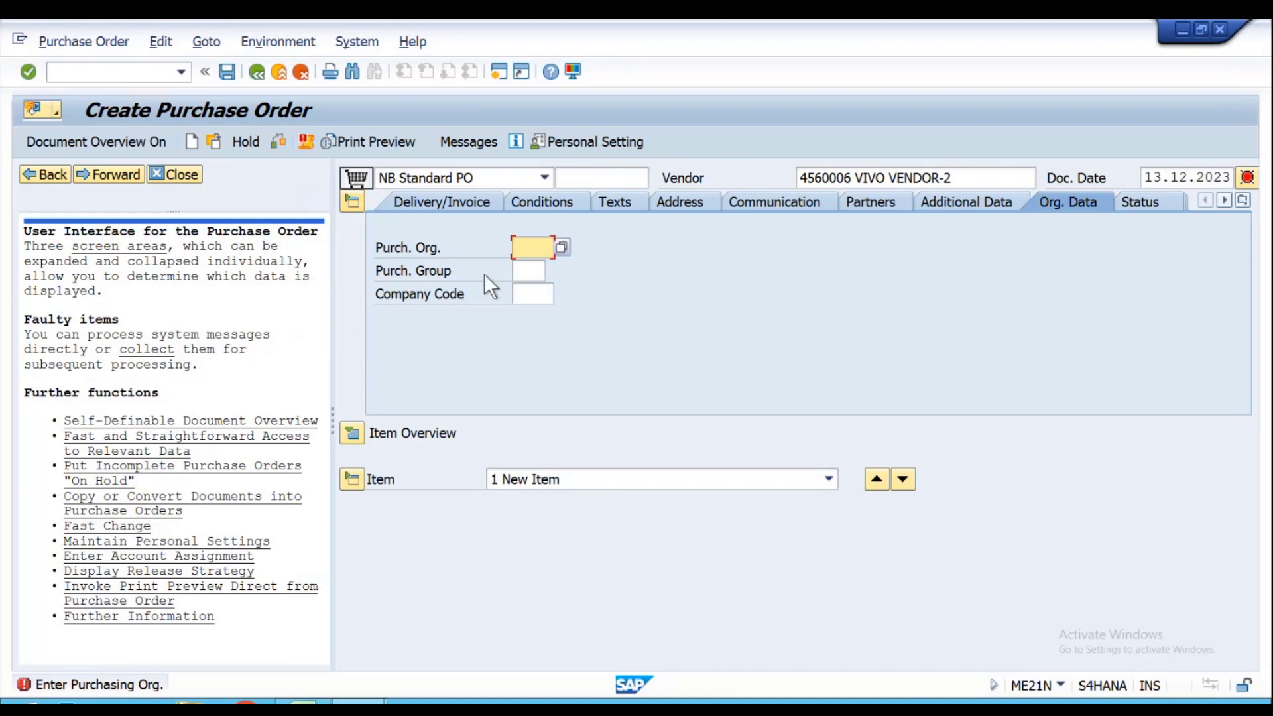
left_click(524, 266)
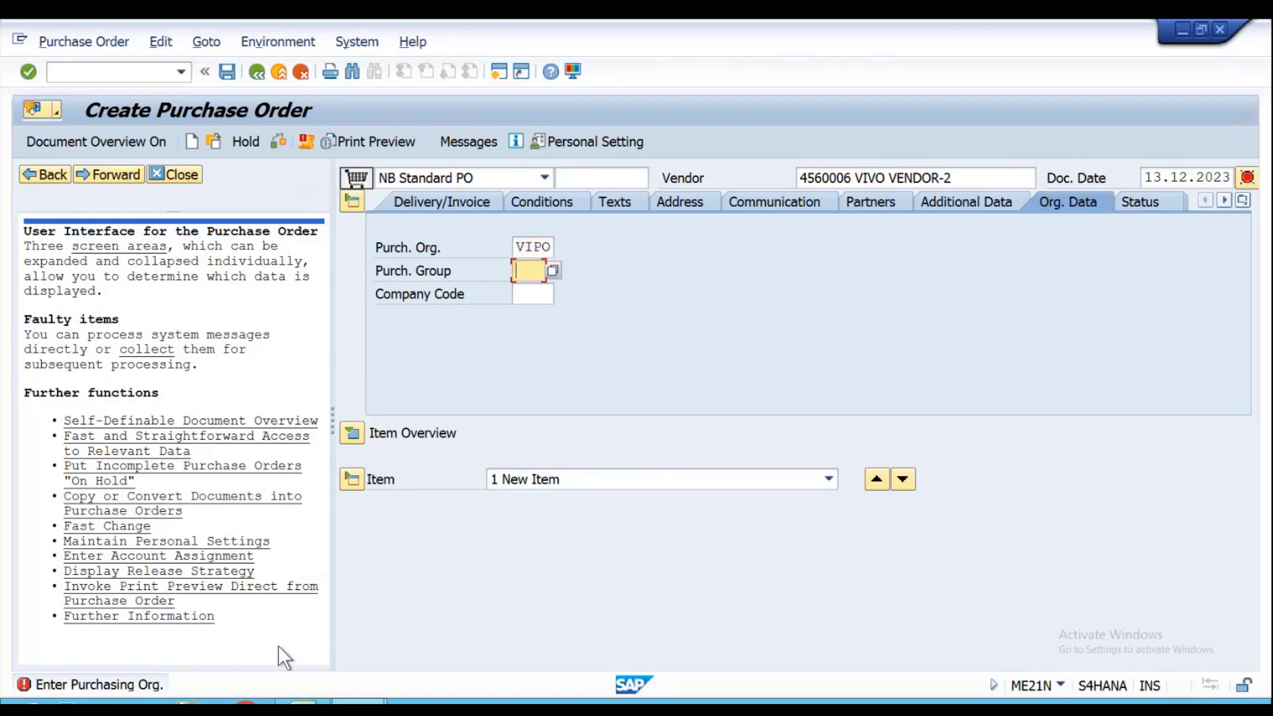
left_click(302, 702)
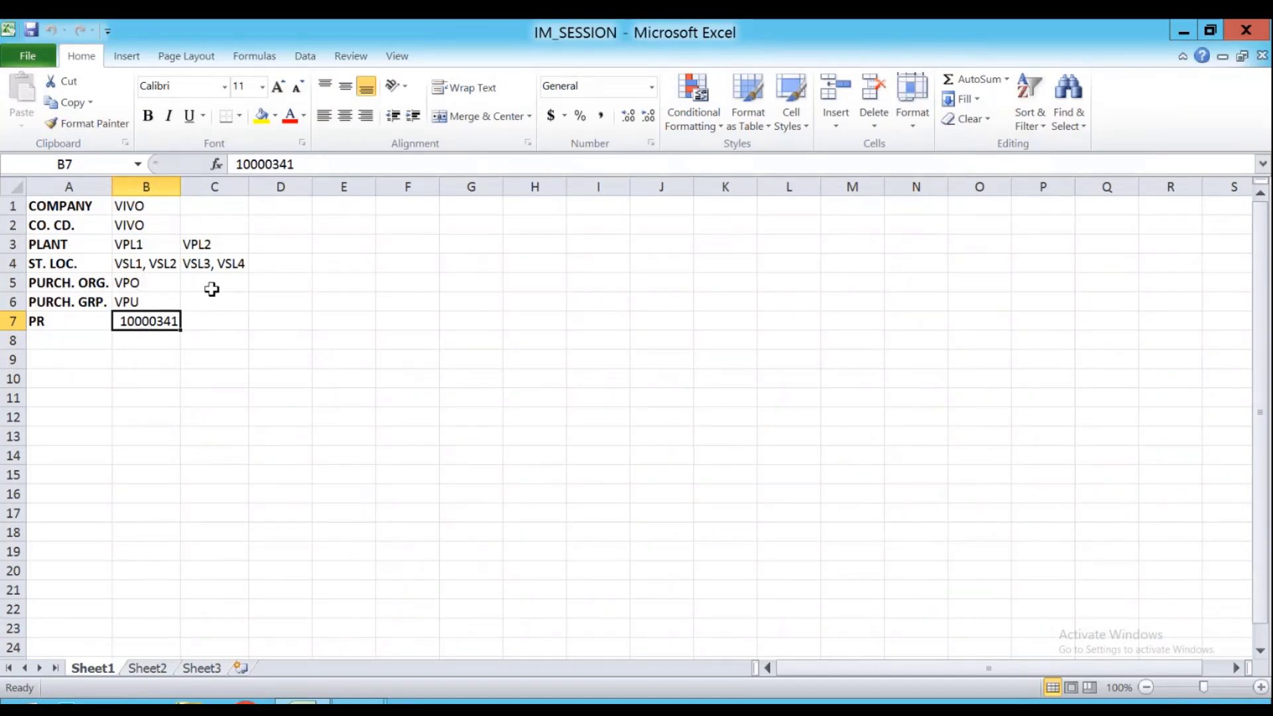
key("alt+Tab")
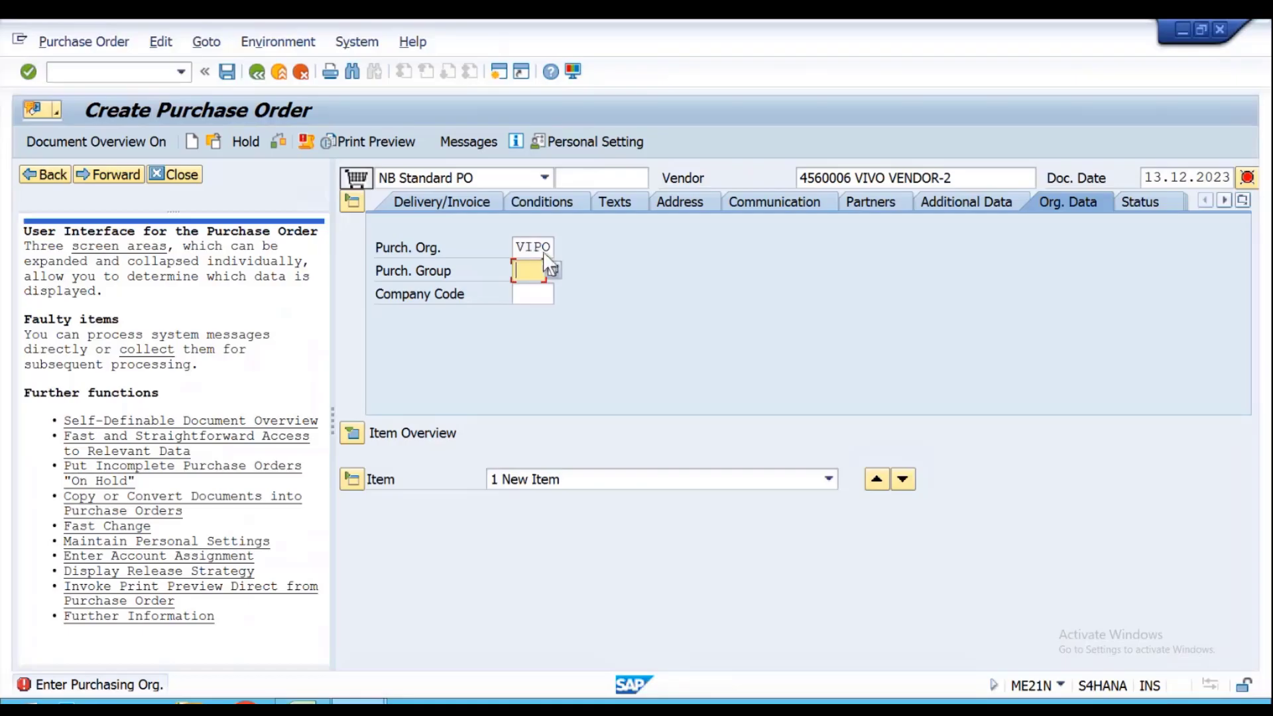
- Set the header's purchasing organization to VPO, purchasing group to VPU and company code to VIVO
left_click(551, 248)
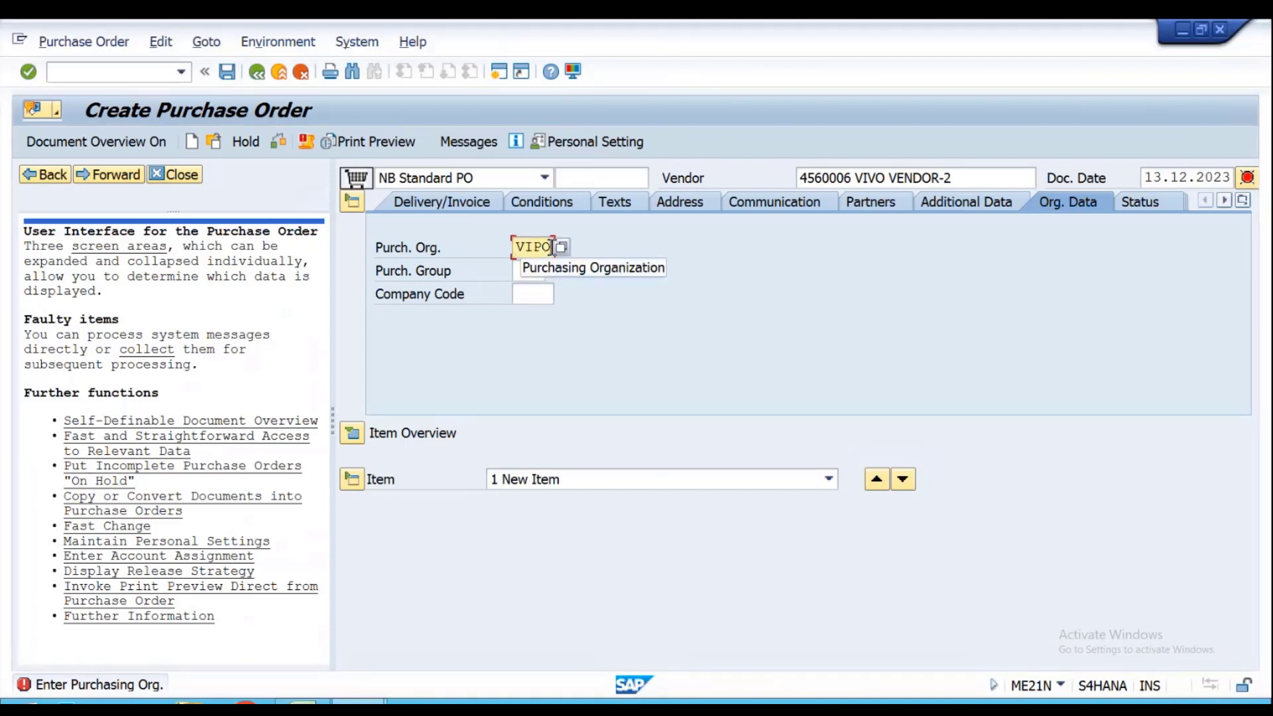
key("BackSpace")
key("BackSpace")
key("BackSpace")
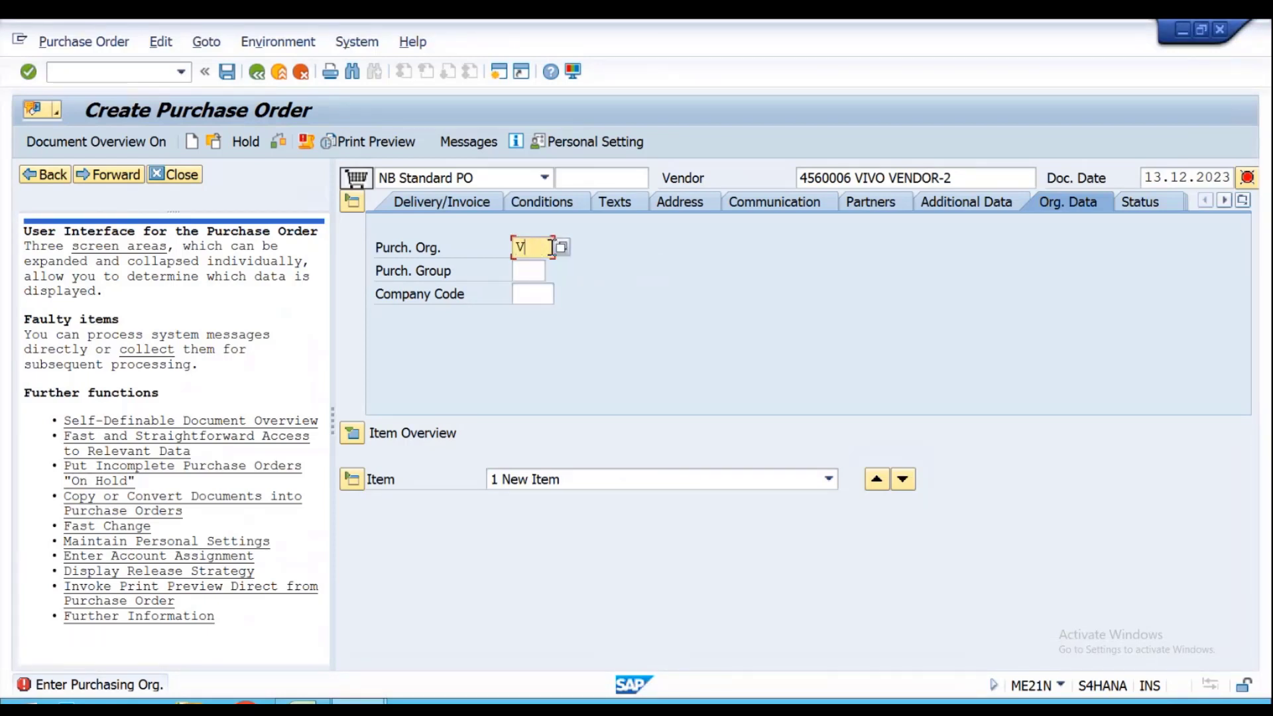
type("PO")
key("Tab")
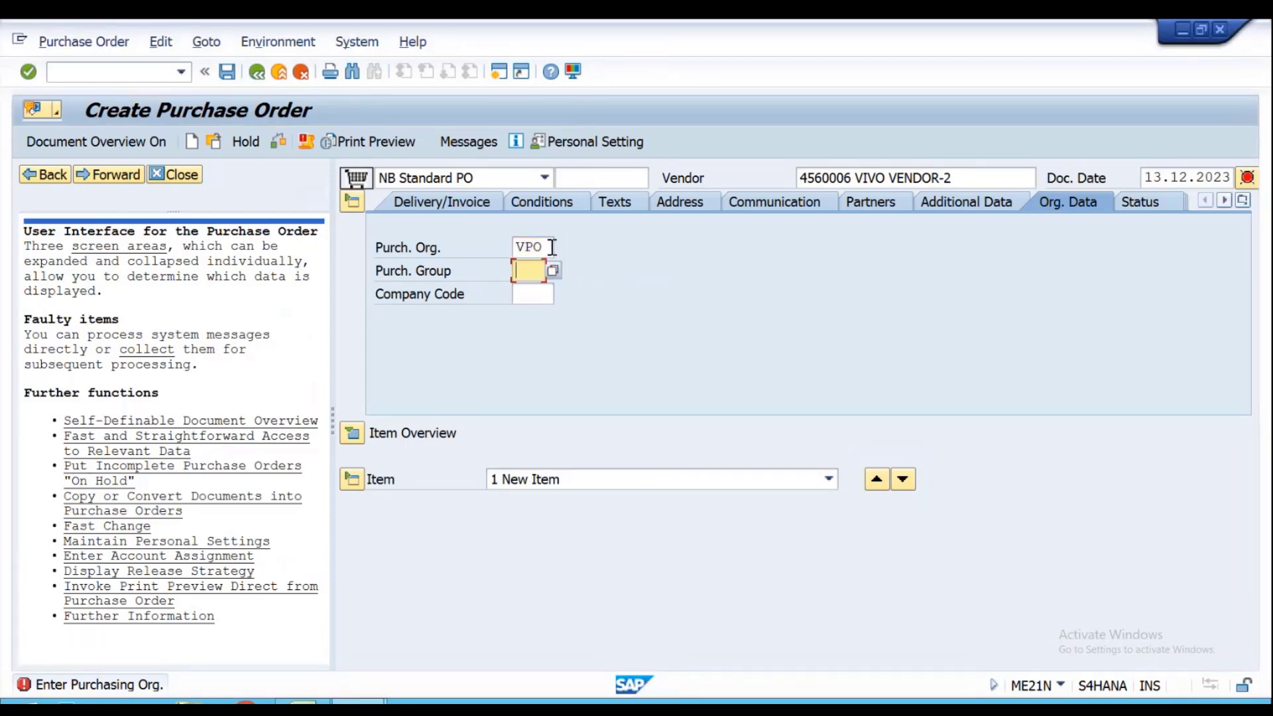
type("VPU")
key("Tab")
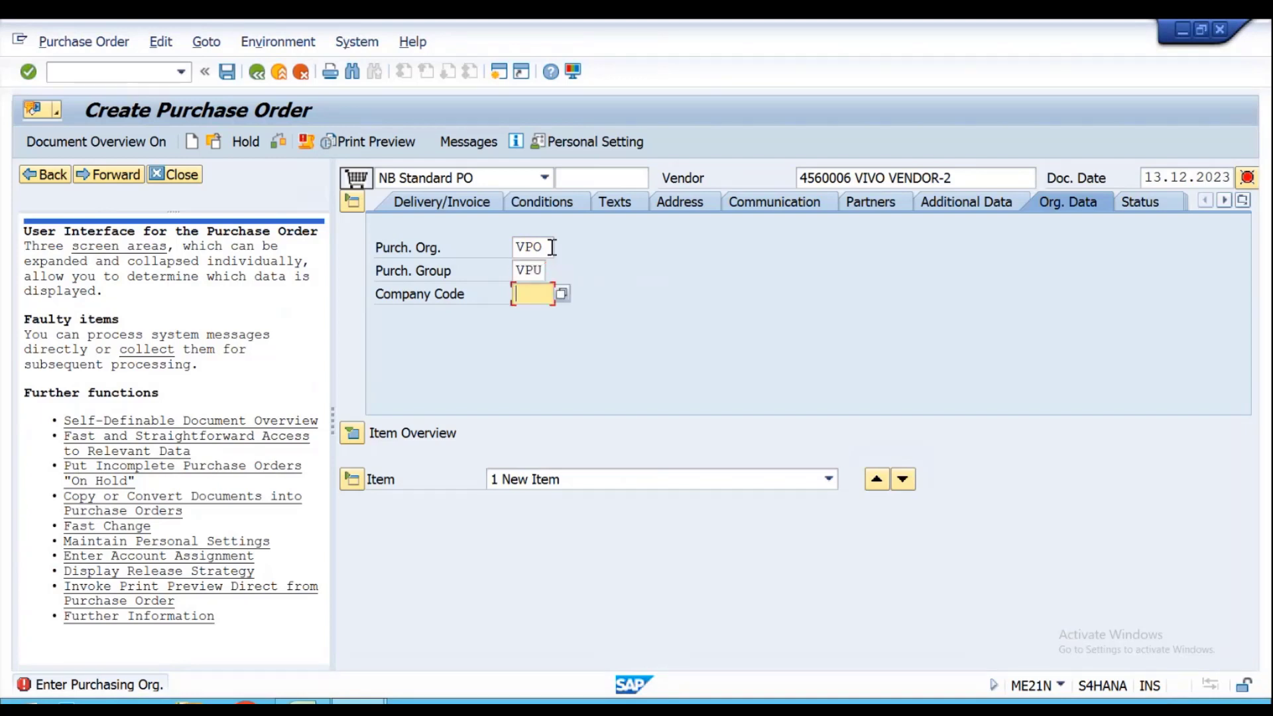
type("VIVO")
key("Return")
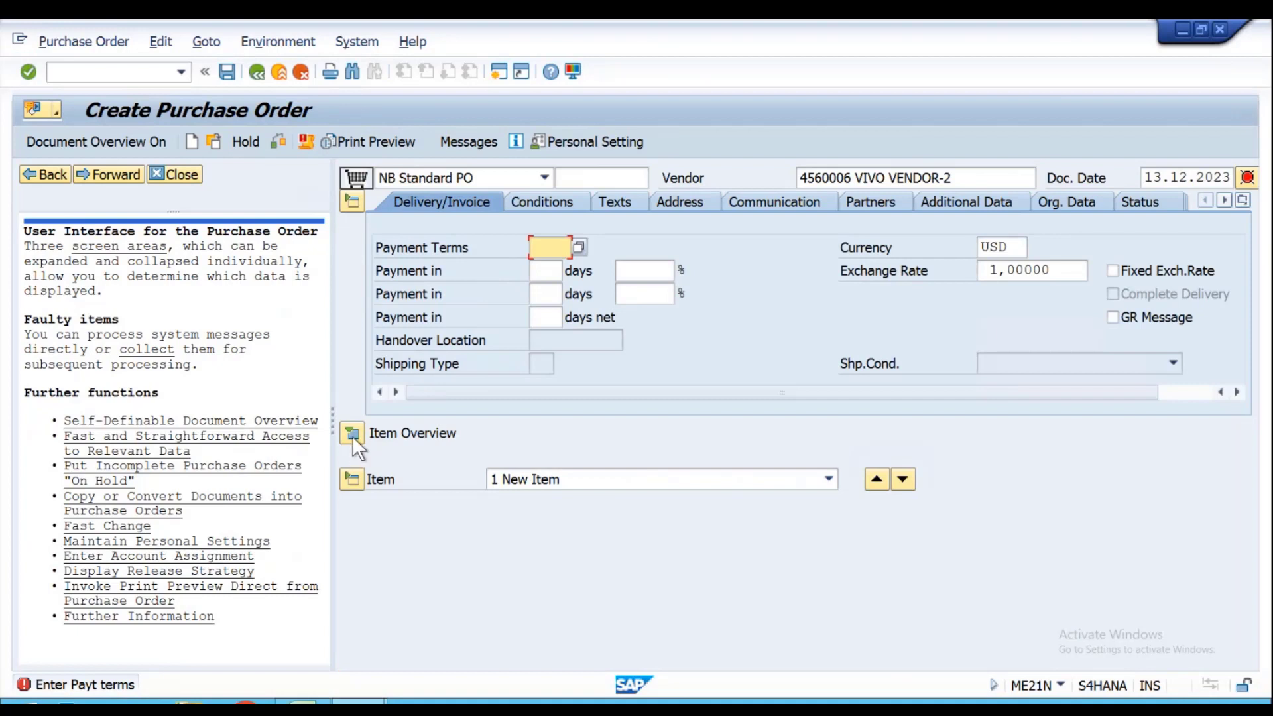
- Expand the item overview and set the header's payment terms to 0001
left_click(352, 434)
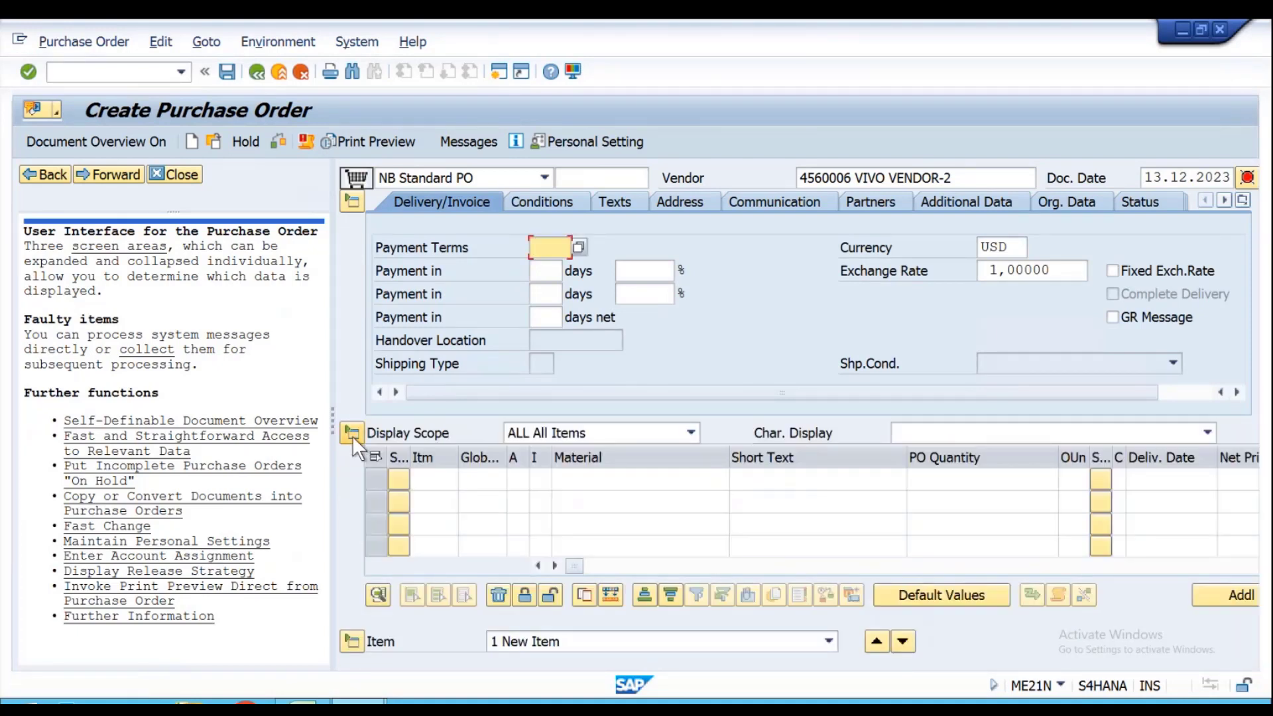
left_click(537, 268)
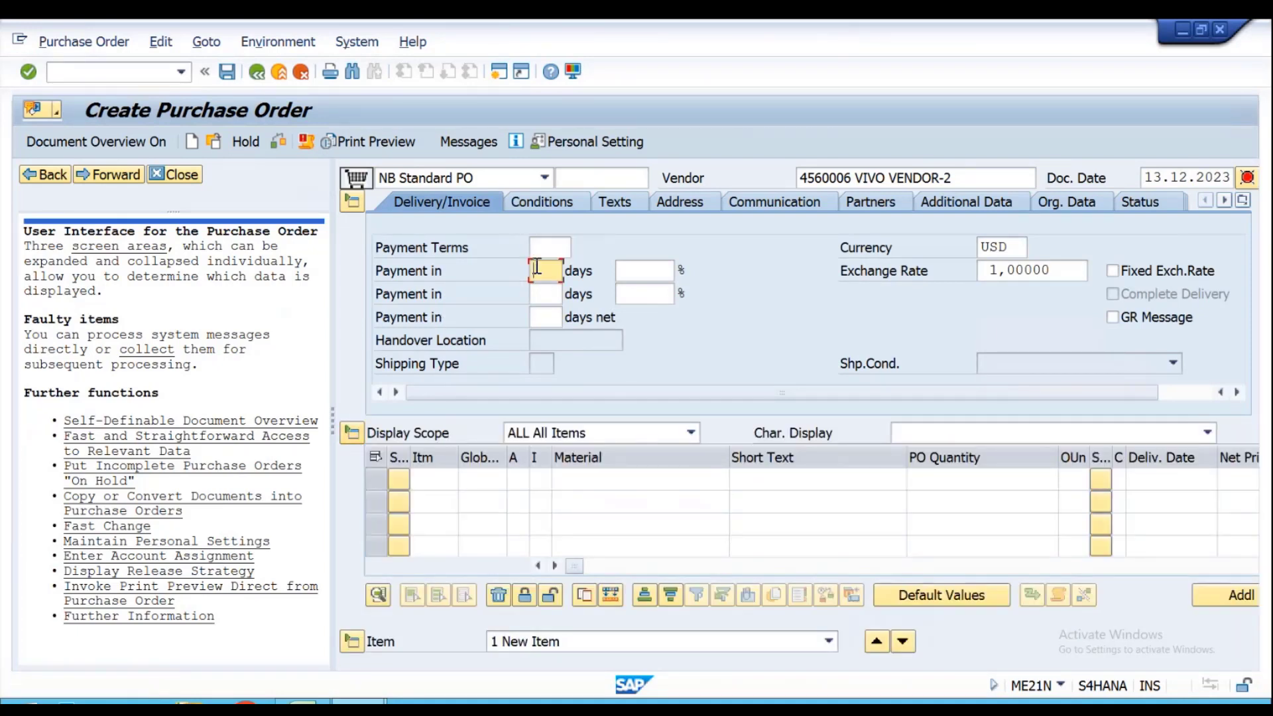
left_click(547, 244)
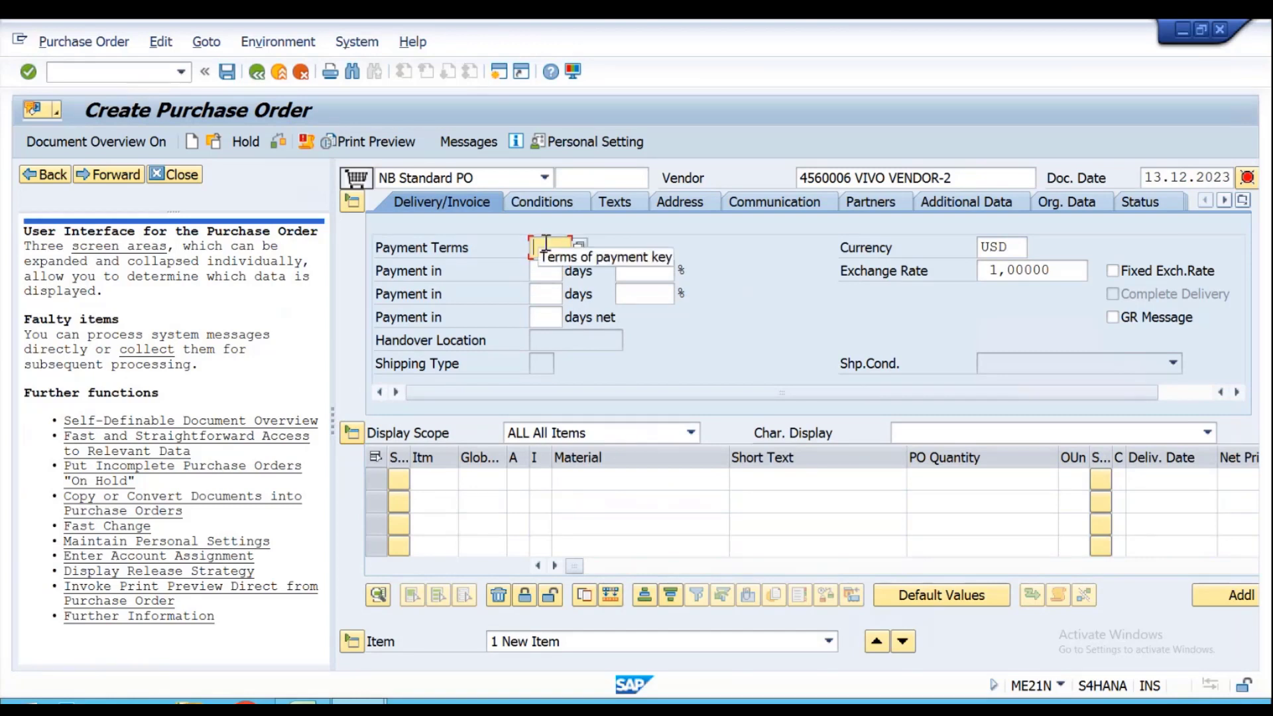
type("0001")
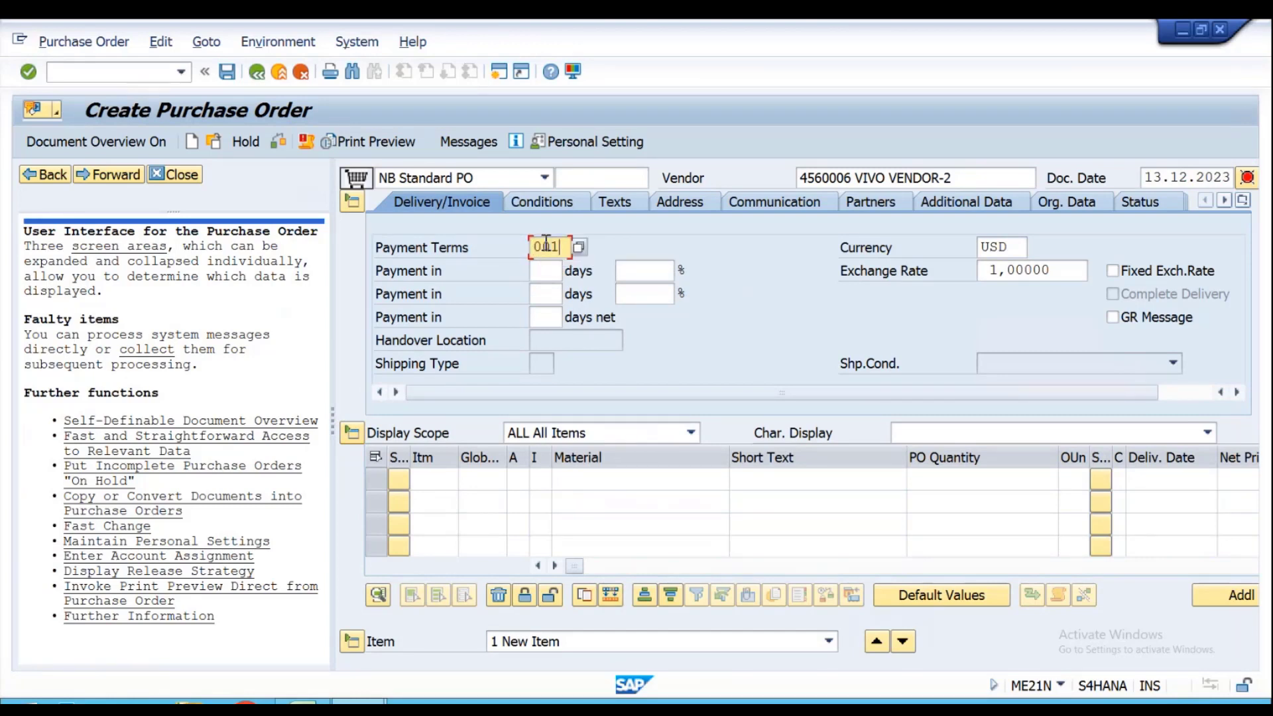
key("Return")
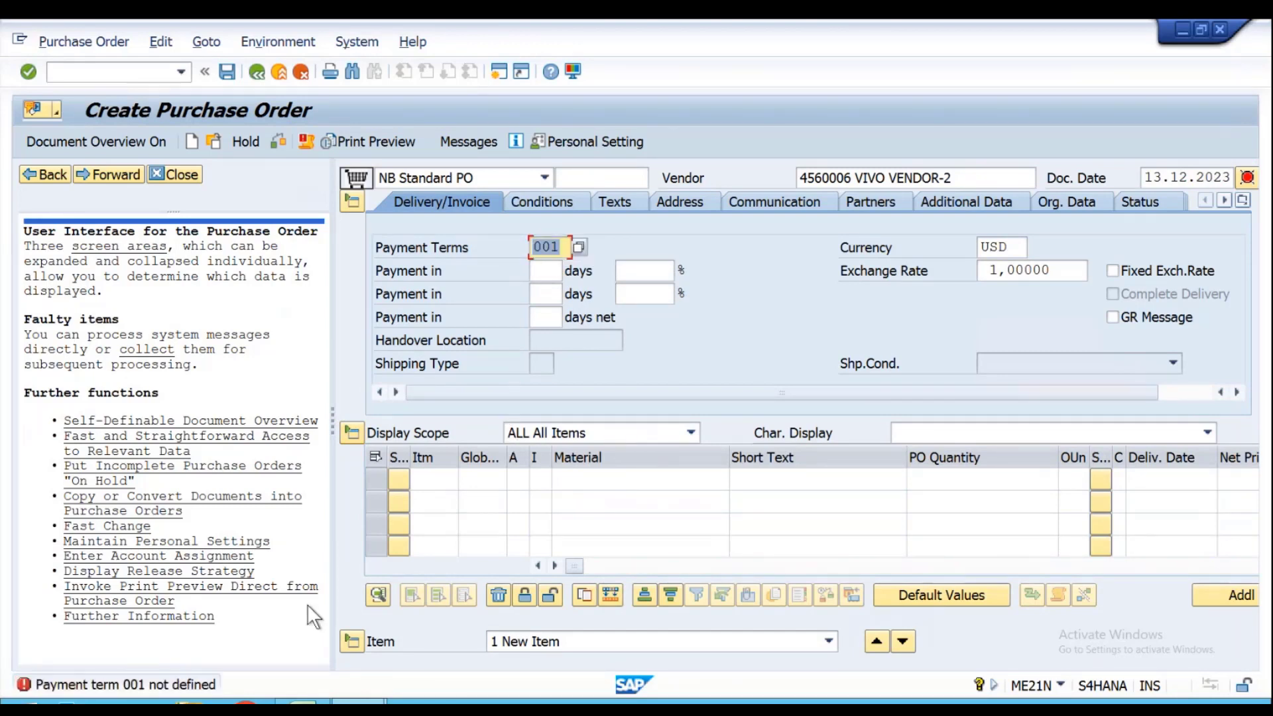
left_click(555, 246)
type("0")
key("Return")
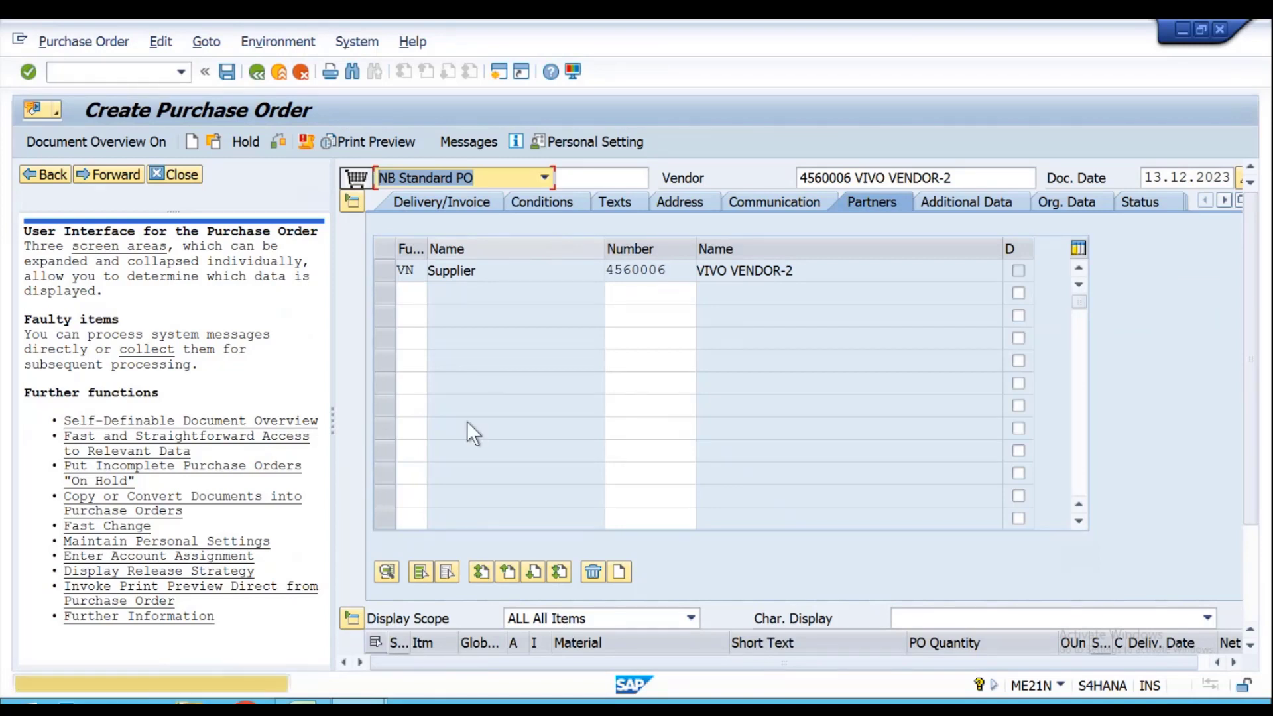
key("Return")
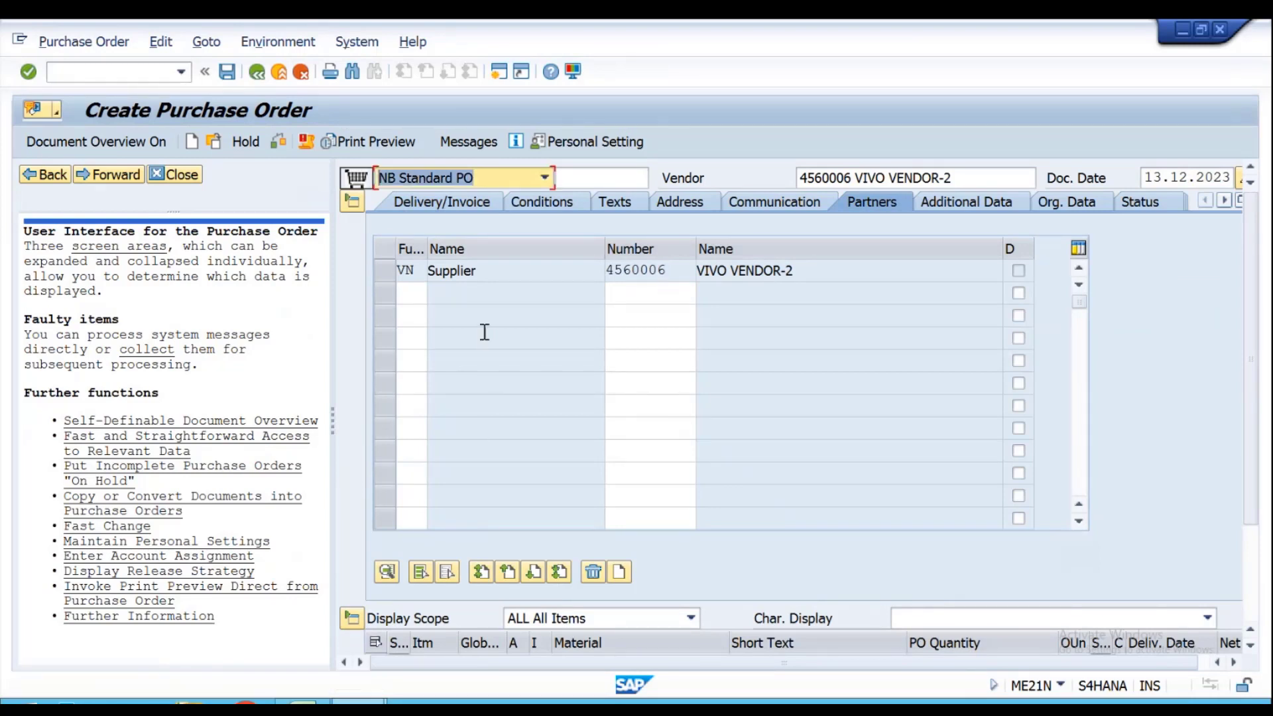
- Collapse the header, then find materials described as VIV* and assign VIVO STEEL RAW MATERIAL to the first item
left_click(349, 202)
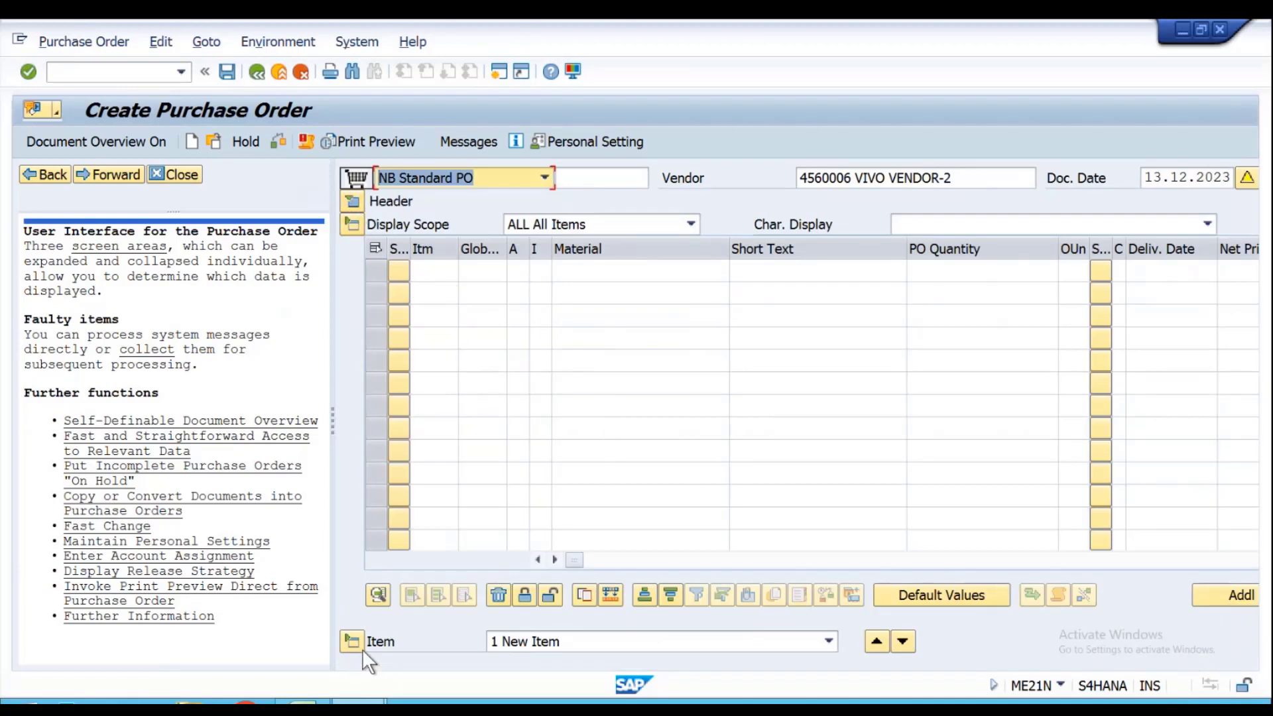
left_click(580, 271)
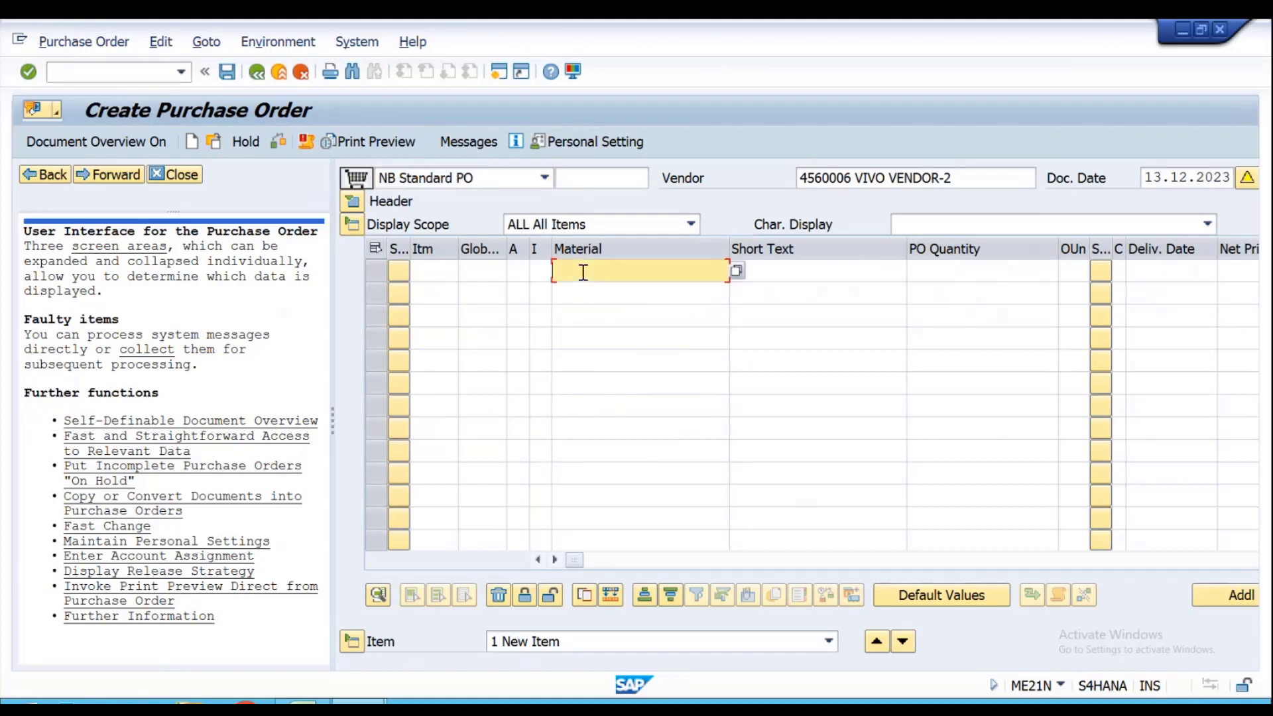
left_click(737, 270)
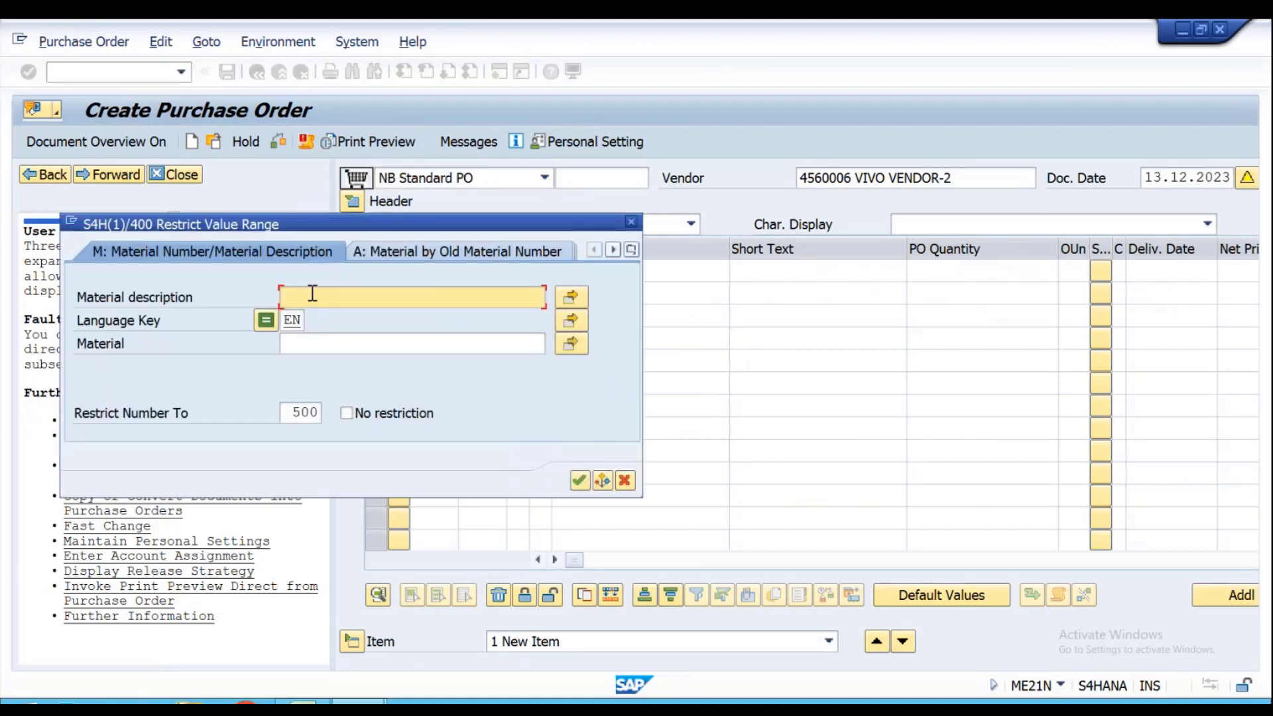
type("VI")
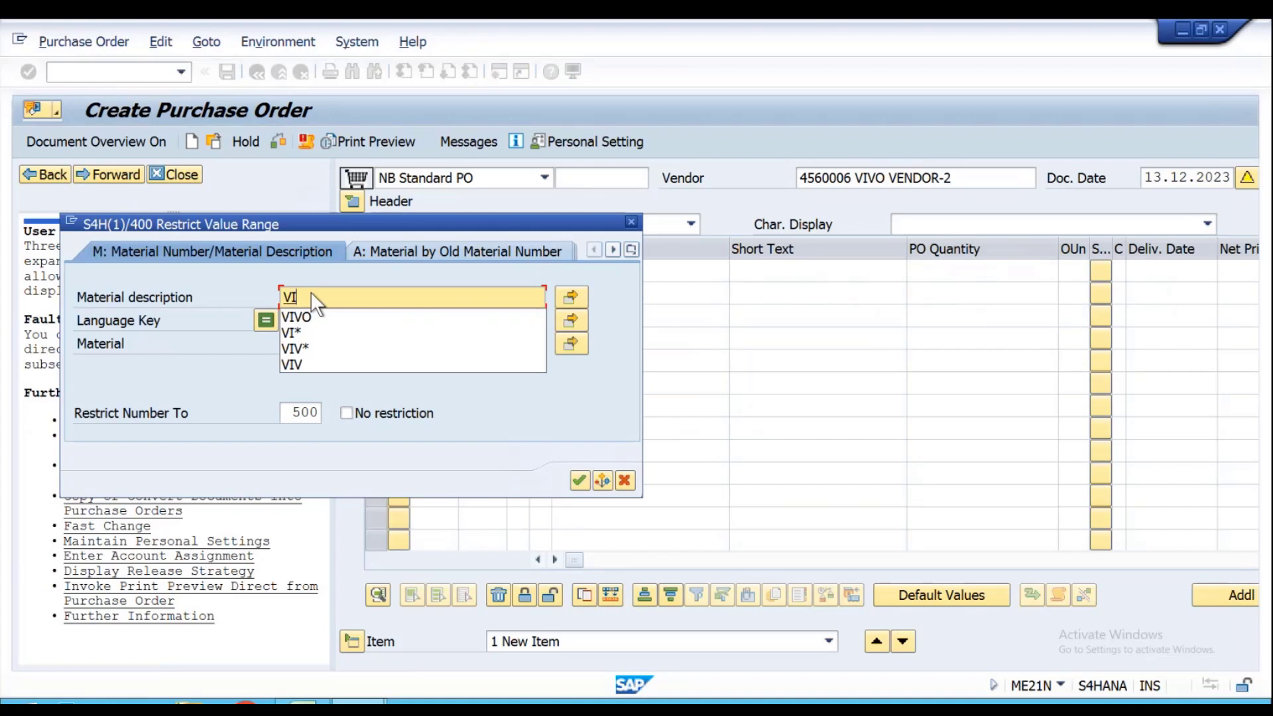
type("V*")
key("Return")
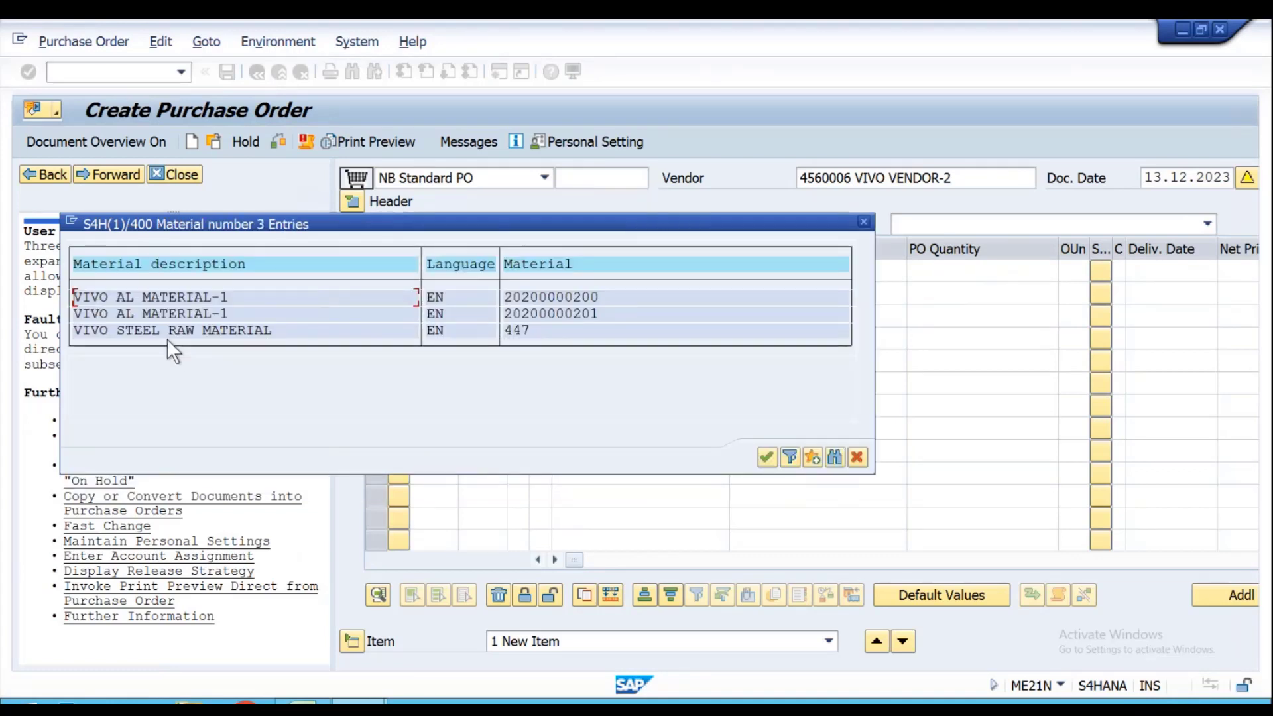
double_click(161, 332)
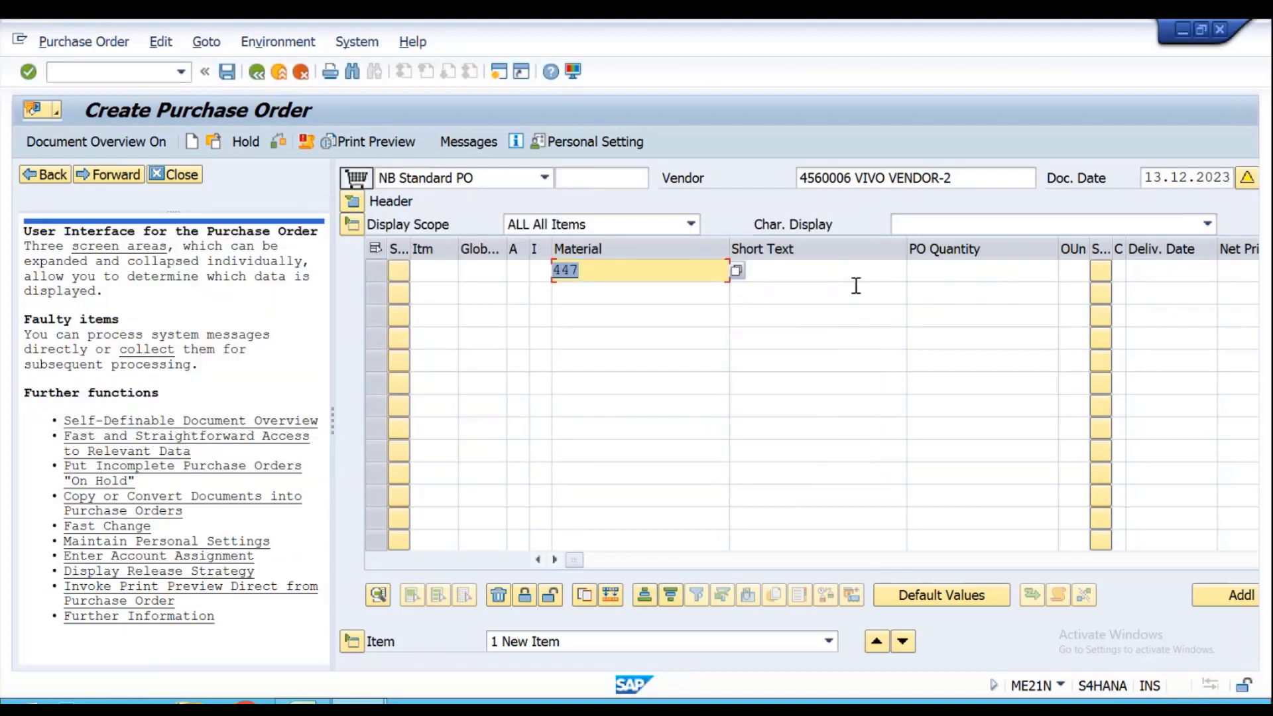
- Give the first item a PO quantity of 100, plant VPL1 and storage location VSL1
left_click(949, 269)
type("100")
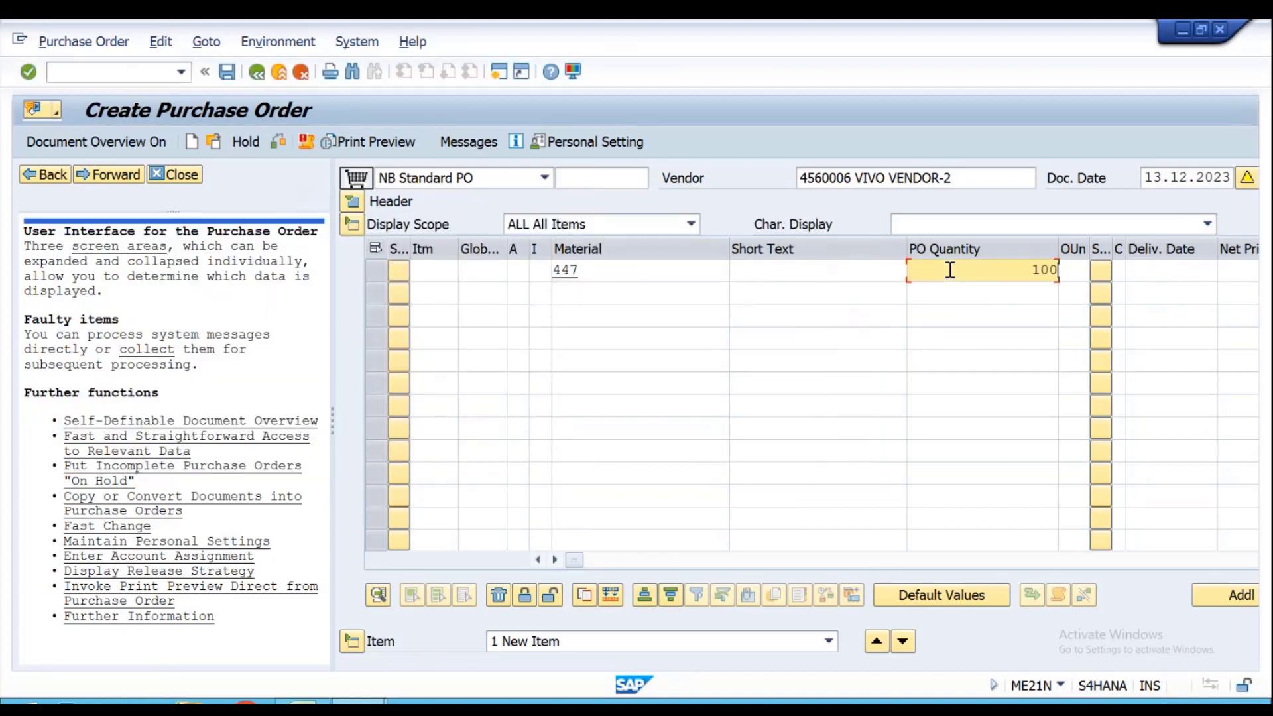
key("Tab")
key("Tab")
key("Tab")
key("Tab")
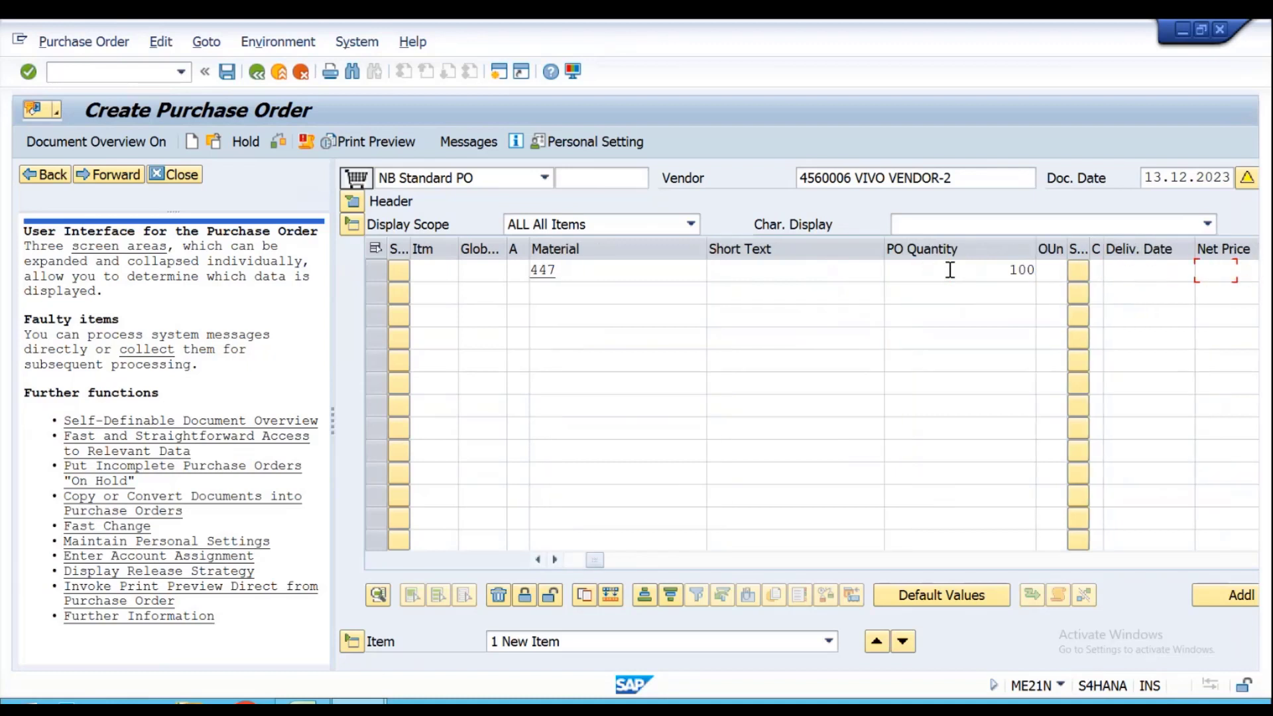
key("Tab")
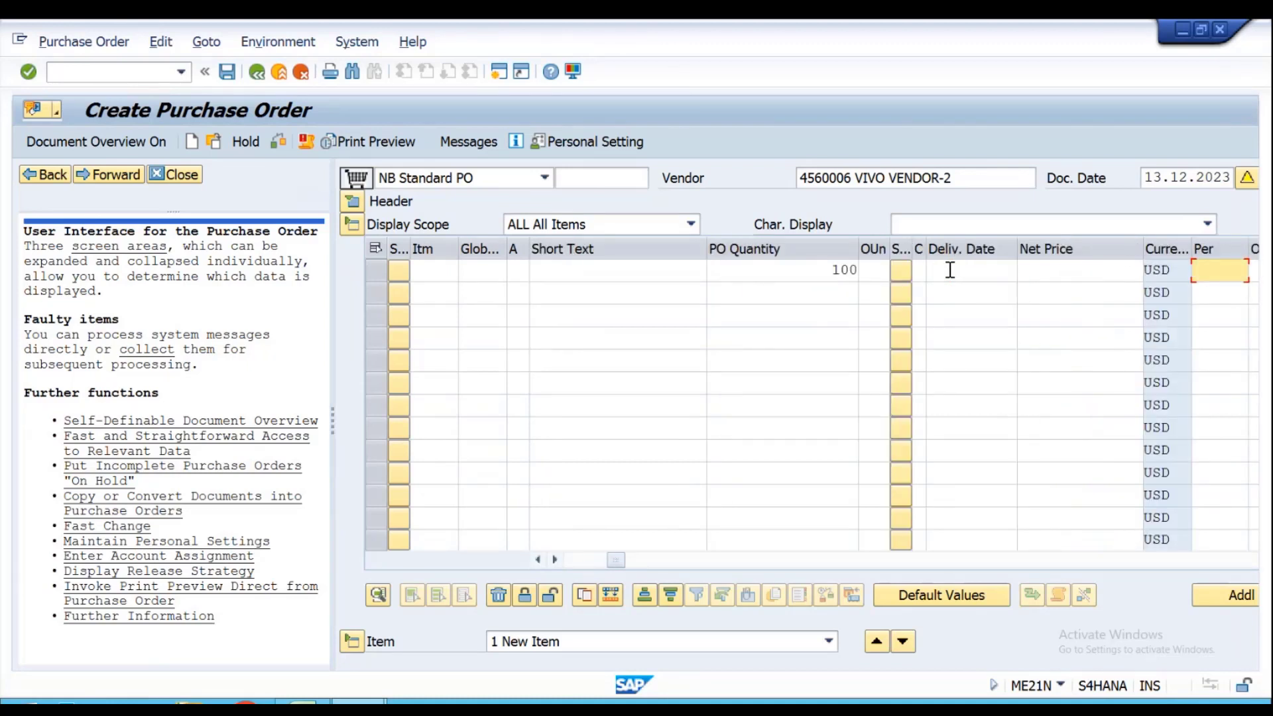
key("Tab")
key("Tab")
key("Tab")
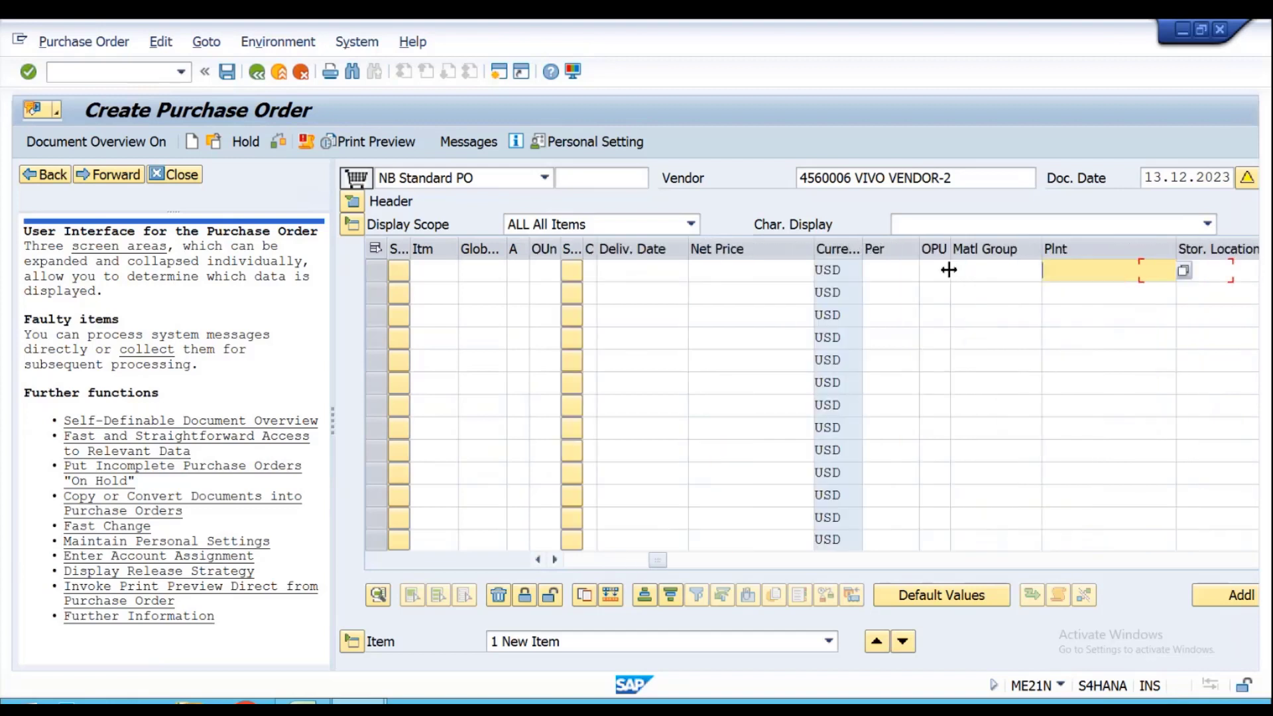
type("VPL1")
key("Tab")
type("VSL1")
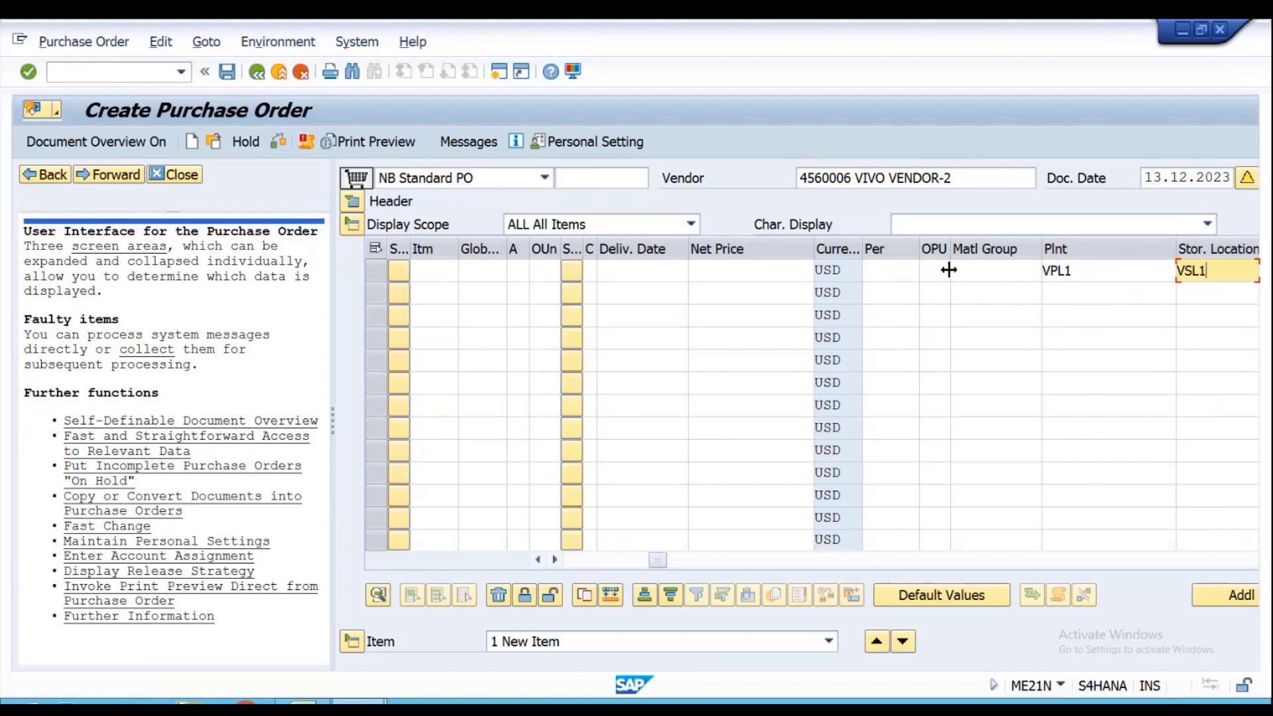
key("Return")
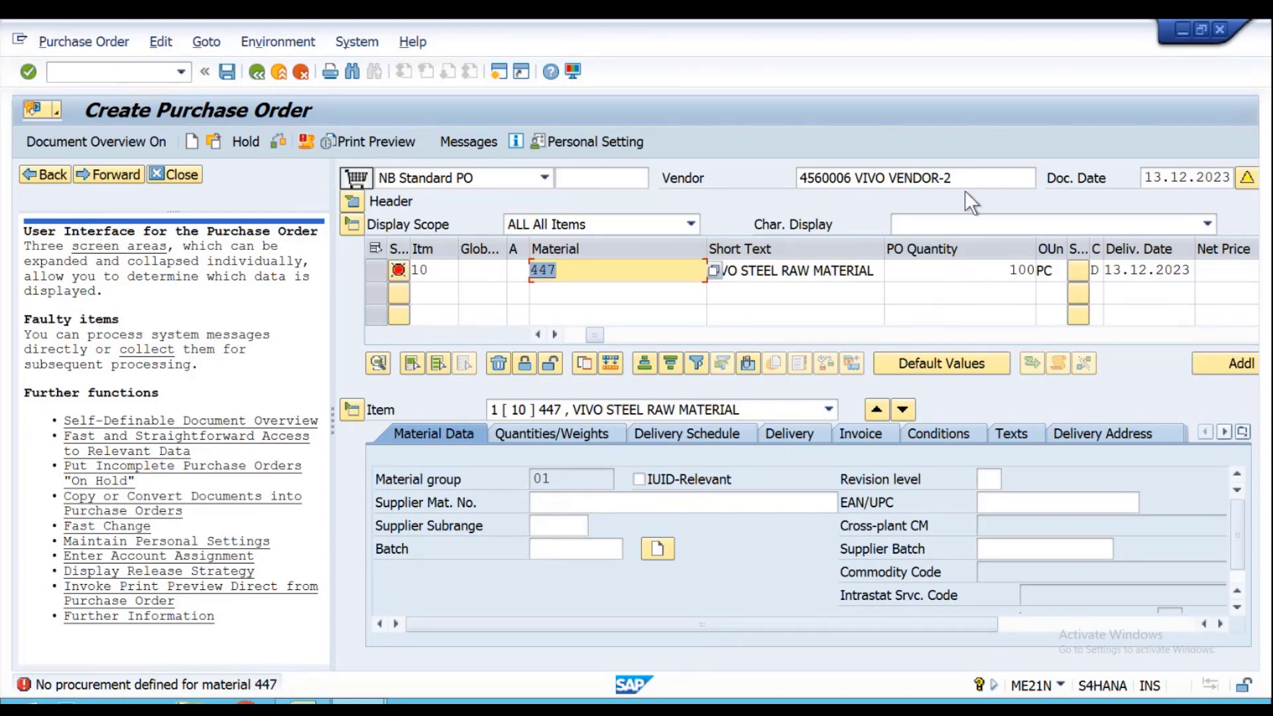
left_click(713, 269)
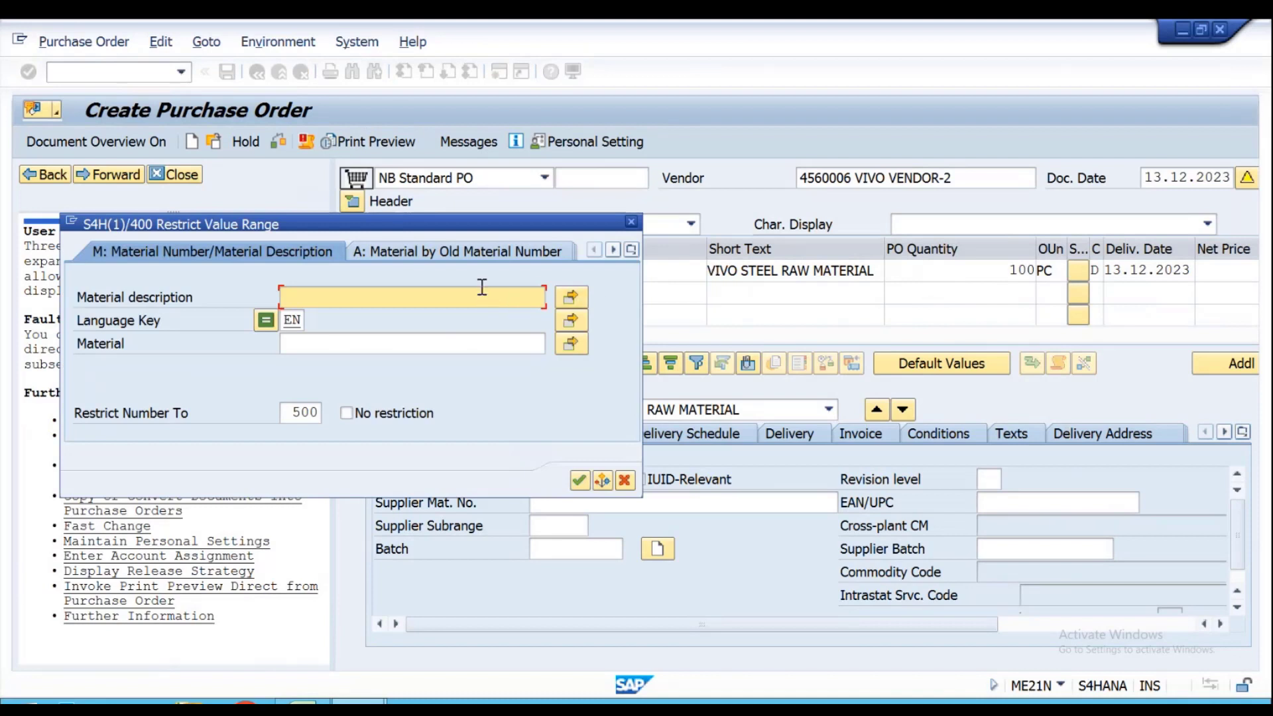
type("VIV*")
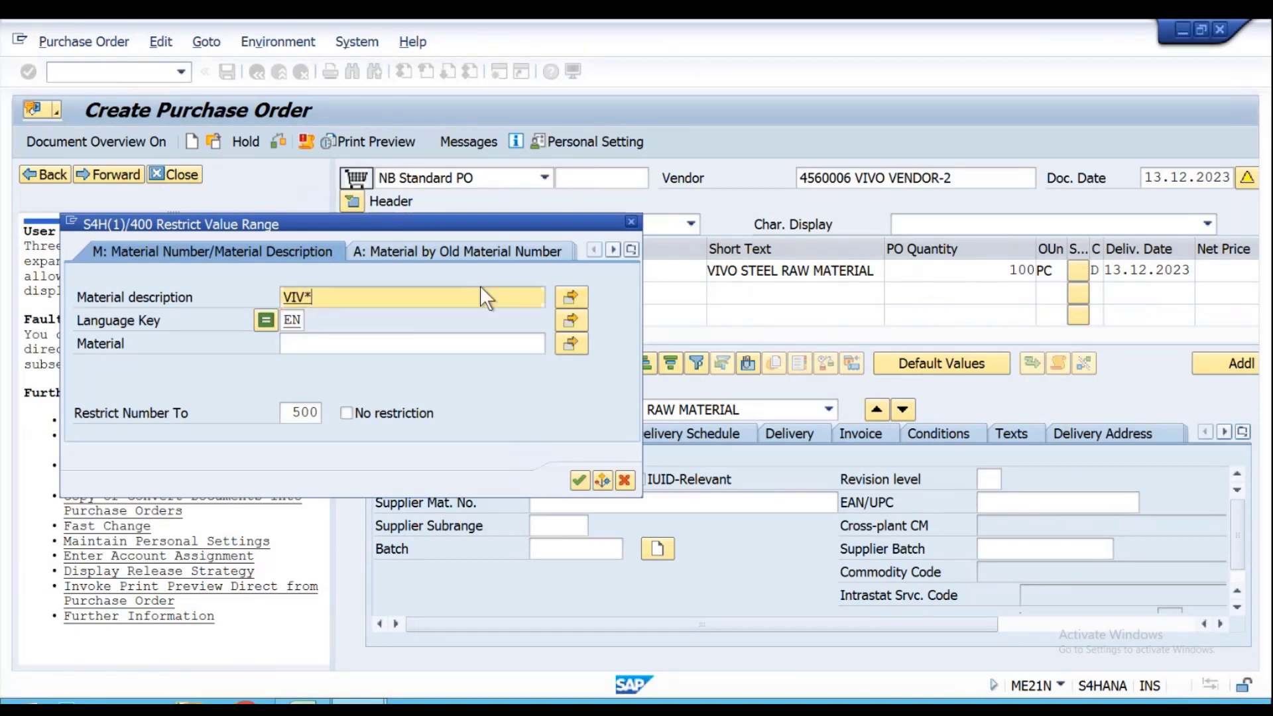
key("Return")
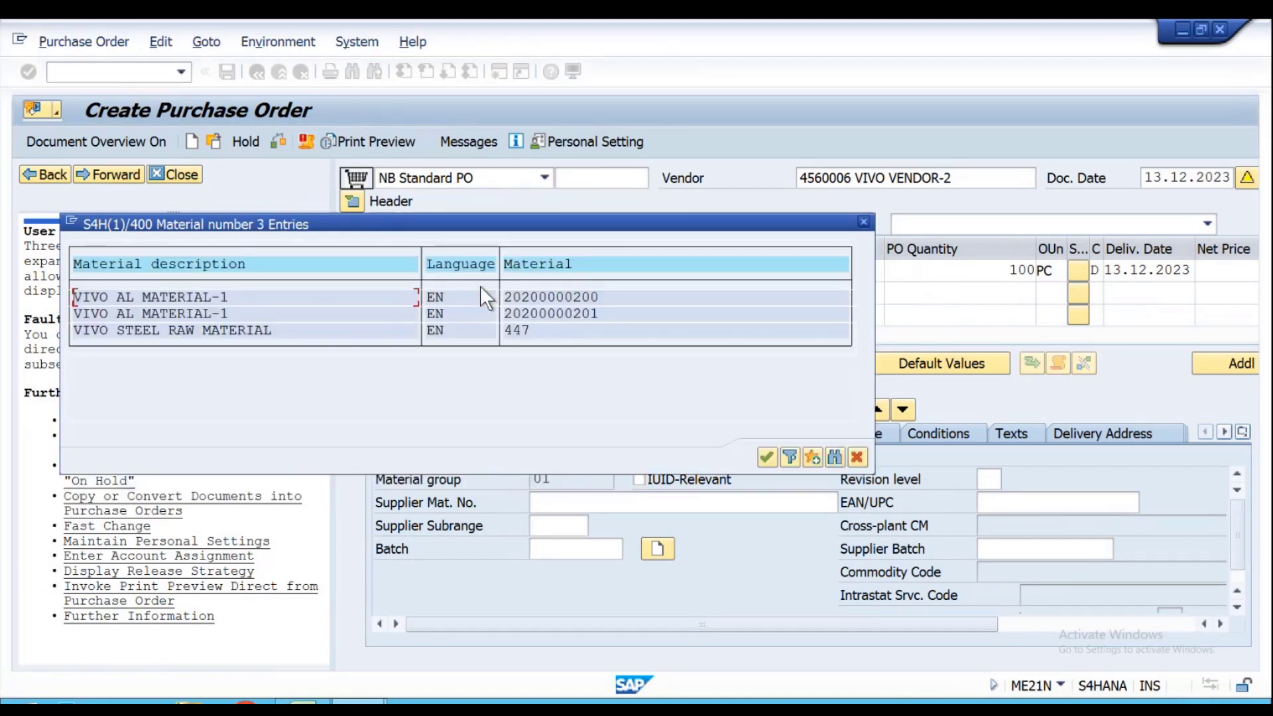
double_click(538, 296)
key("Return")
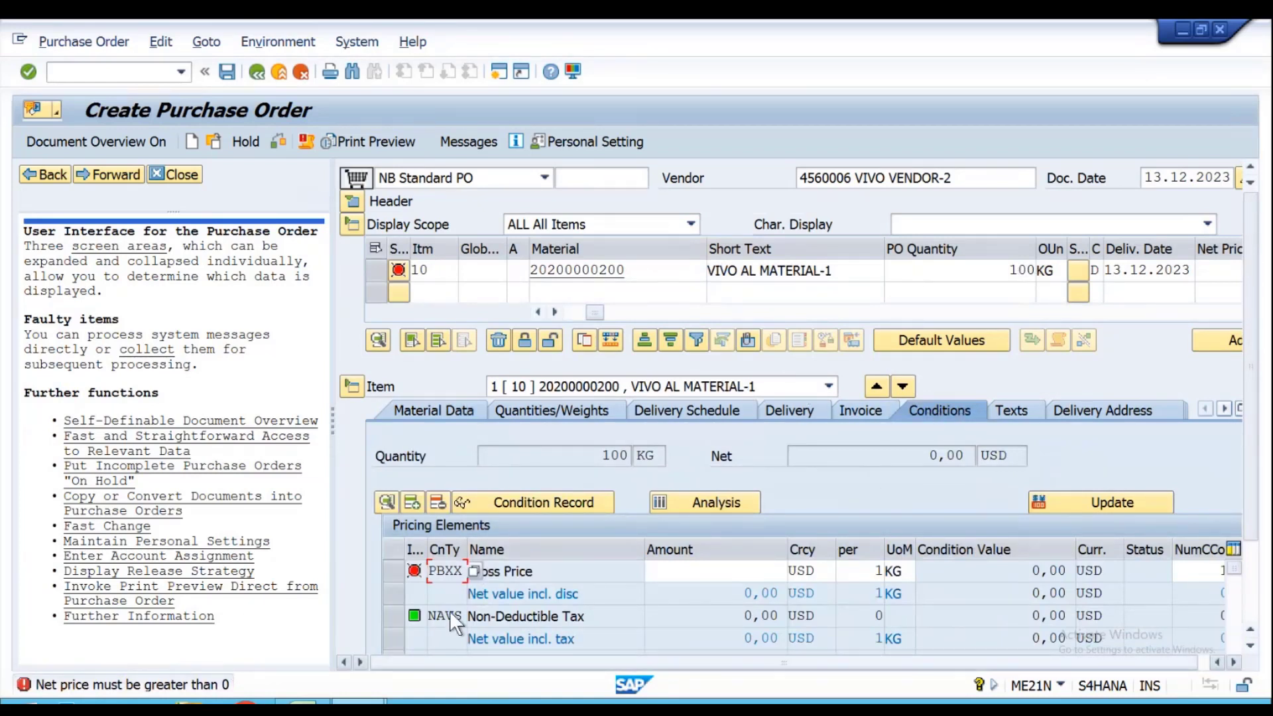
- Set the item's gross price to 100 USD per KG and check the purchase order for messages
left_click(691, 564)
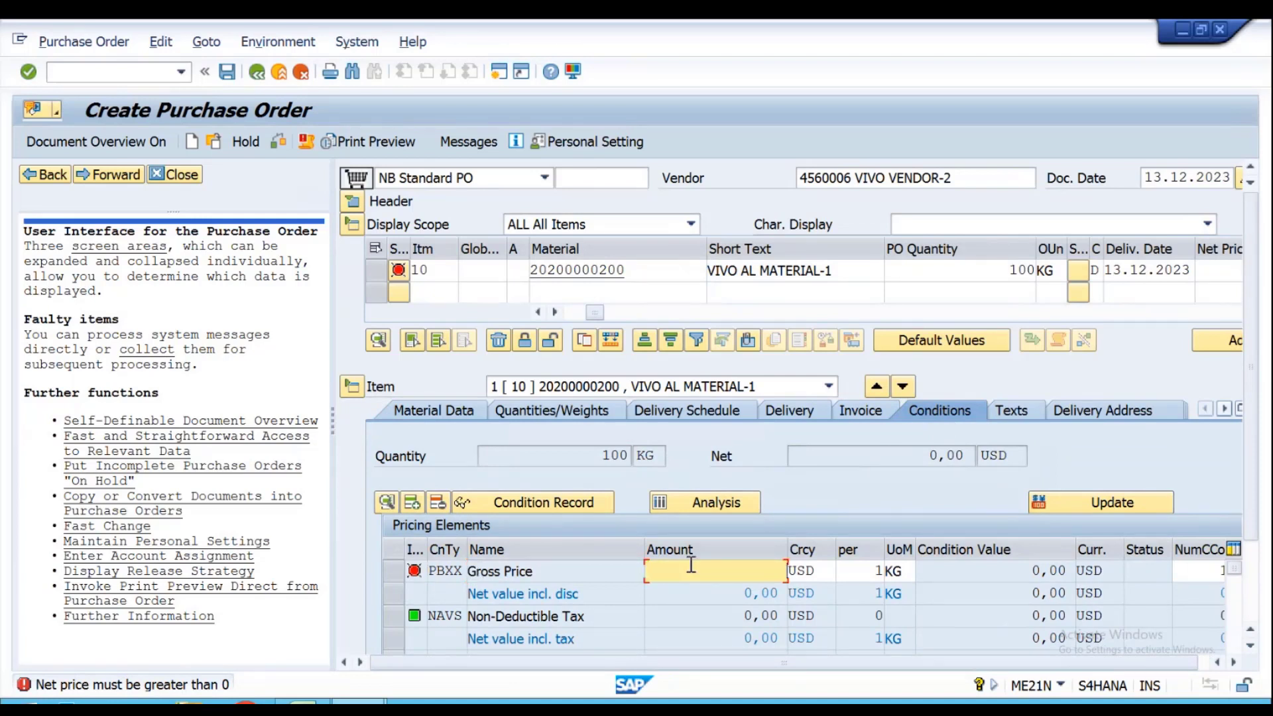
type("100")
key("Return")
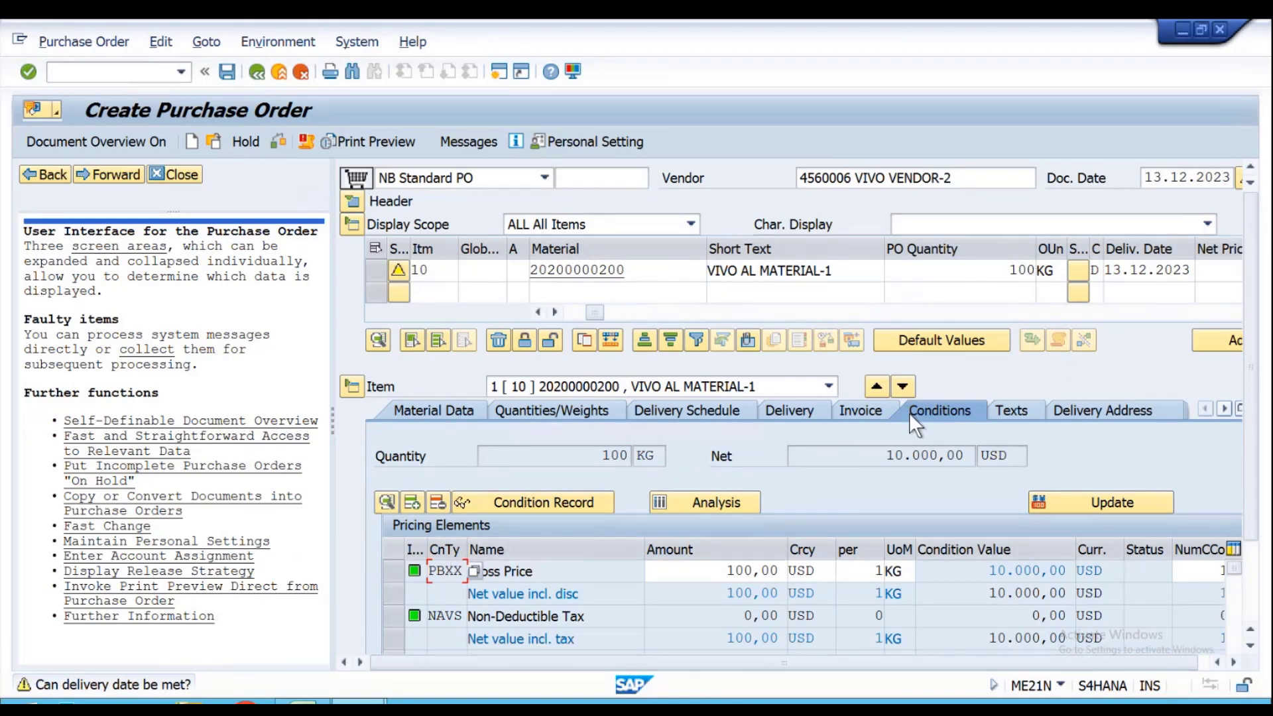
left_click(277, 142)
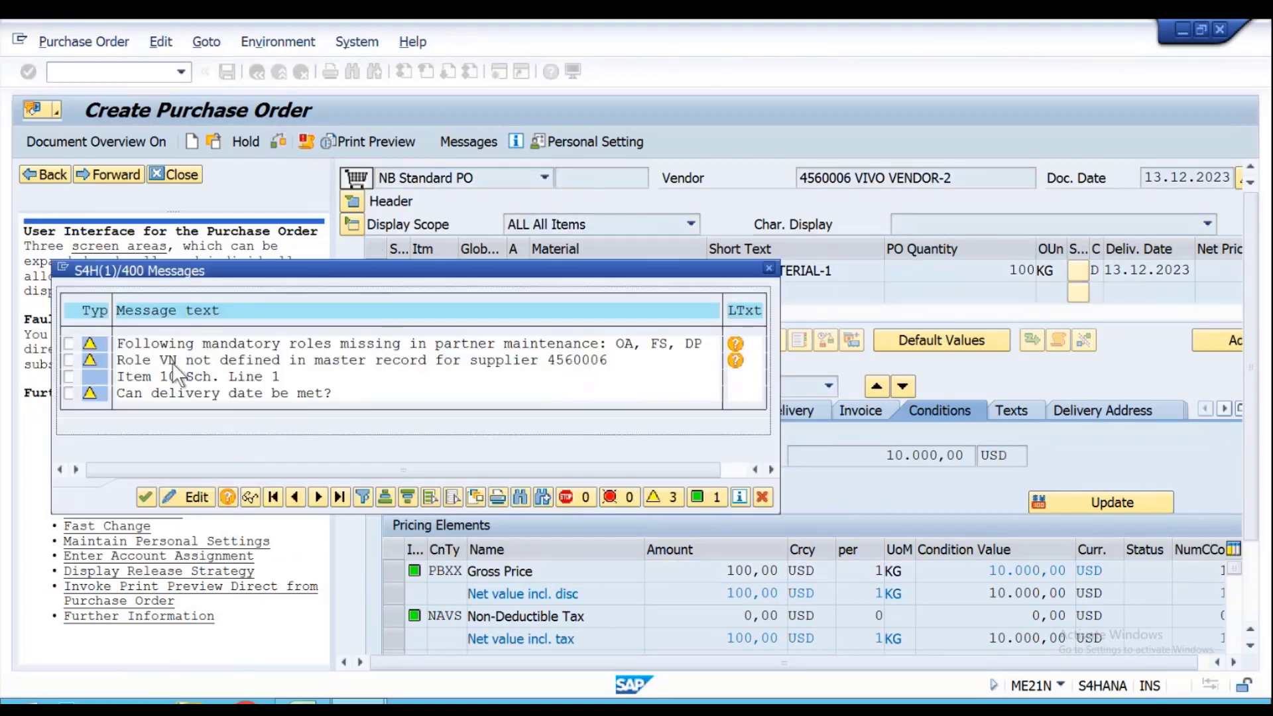
key("Return")
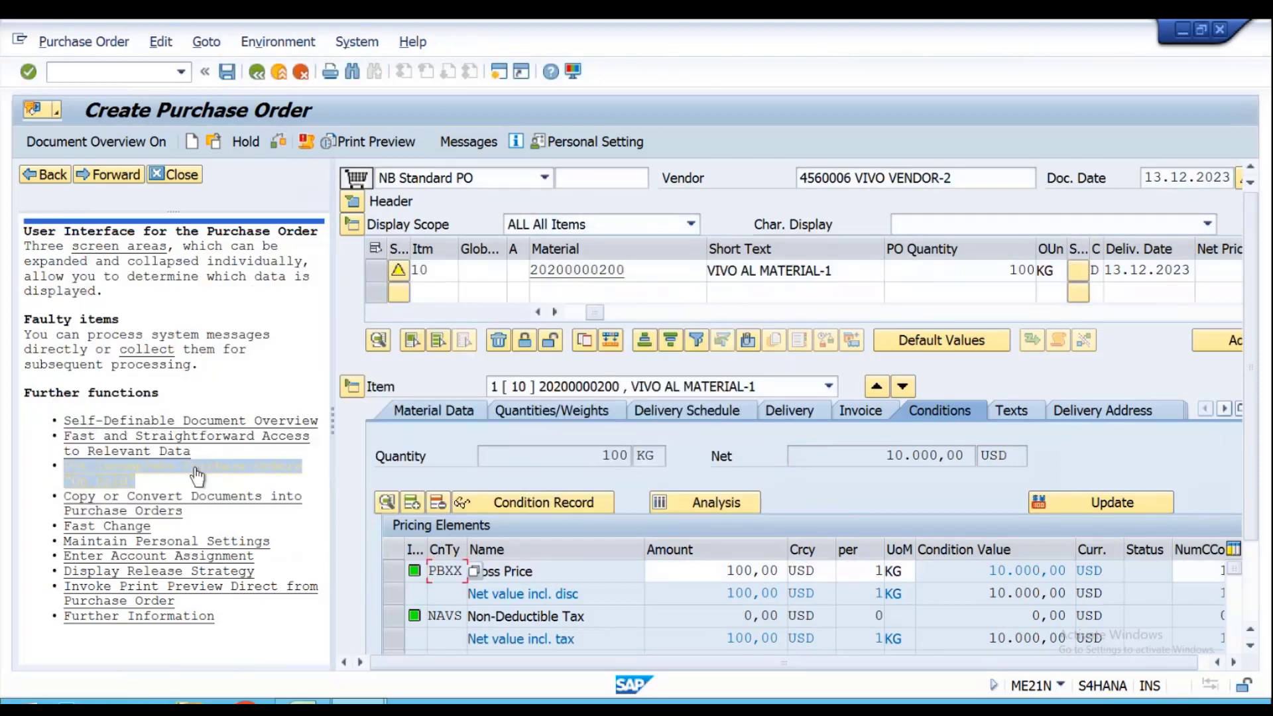
- Examine the order's output messages and the printing details of the NEU output's communication method
left_click(453, 140)
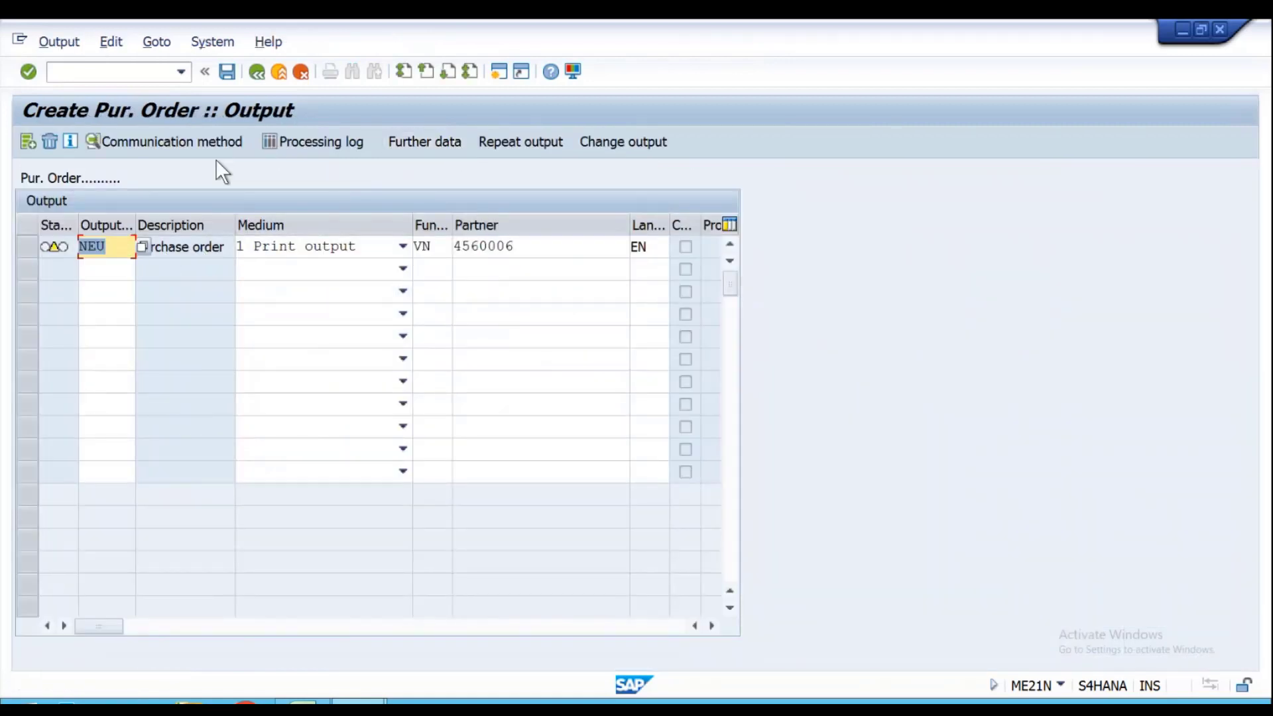
left_click(205, 140)
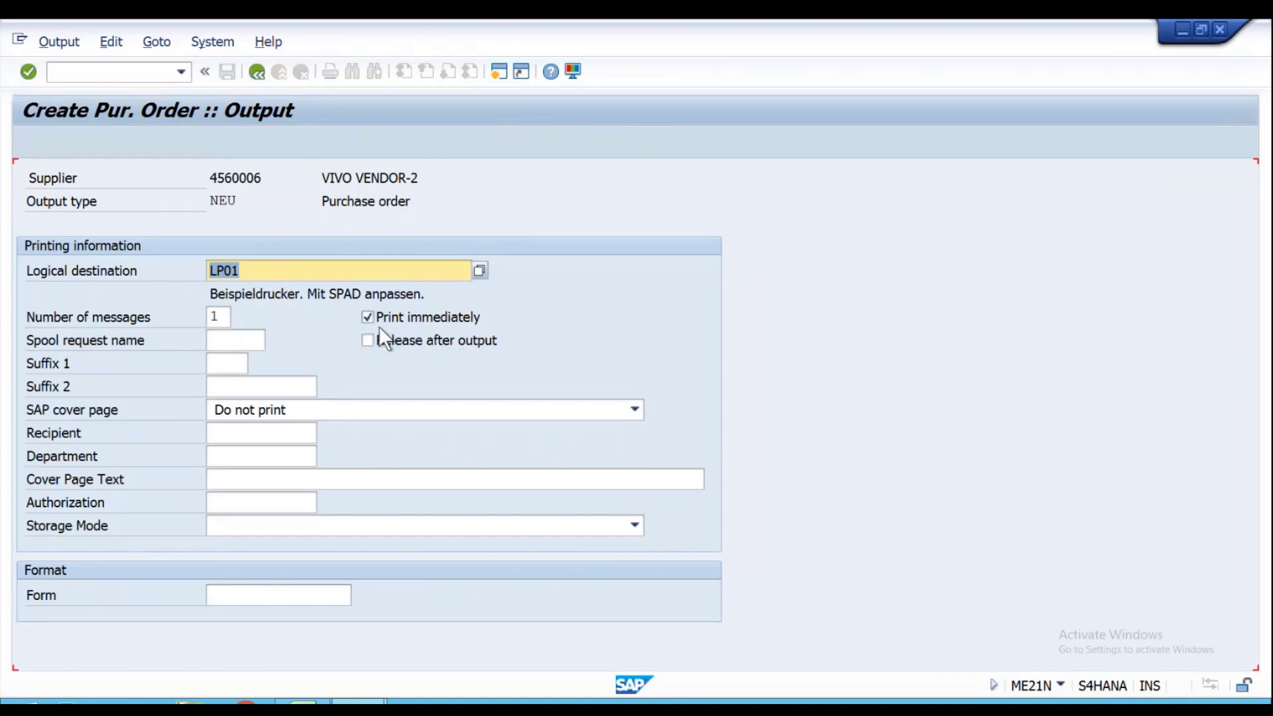
left_click(256, 69)
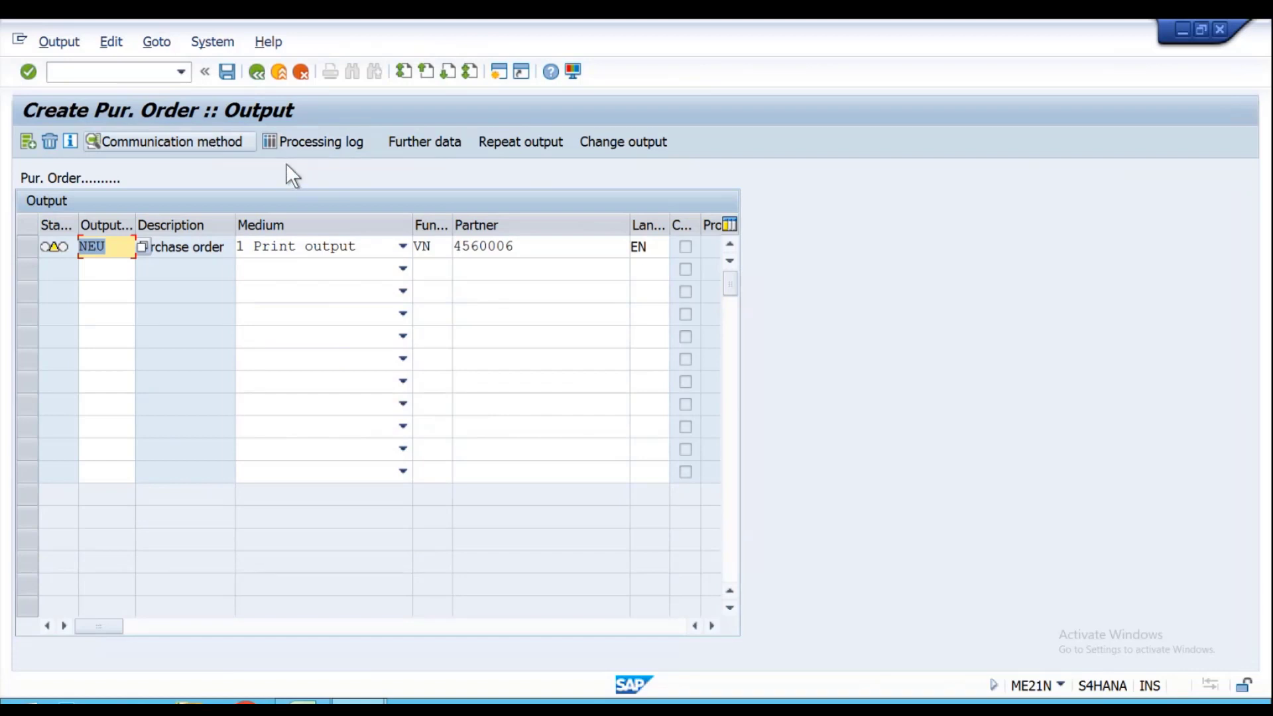
- Start saving the purchase order, but choose to edit it instead and review the issued system messages
left_click(226, 73)
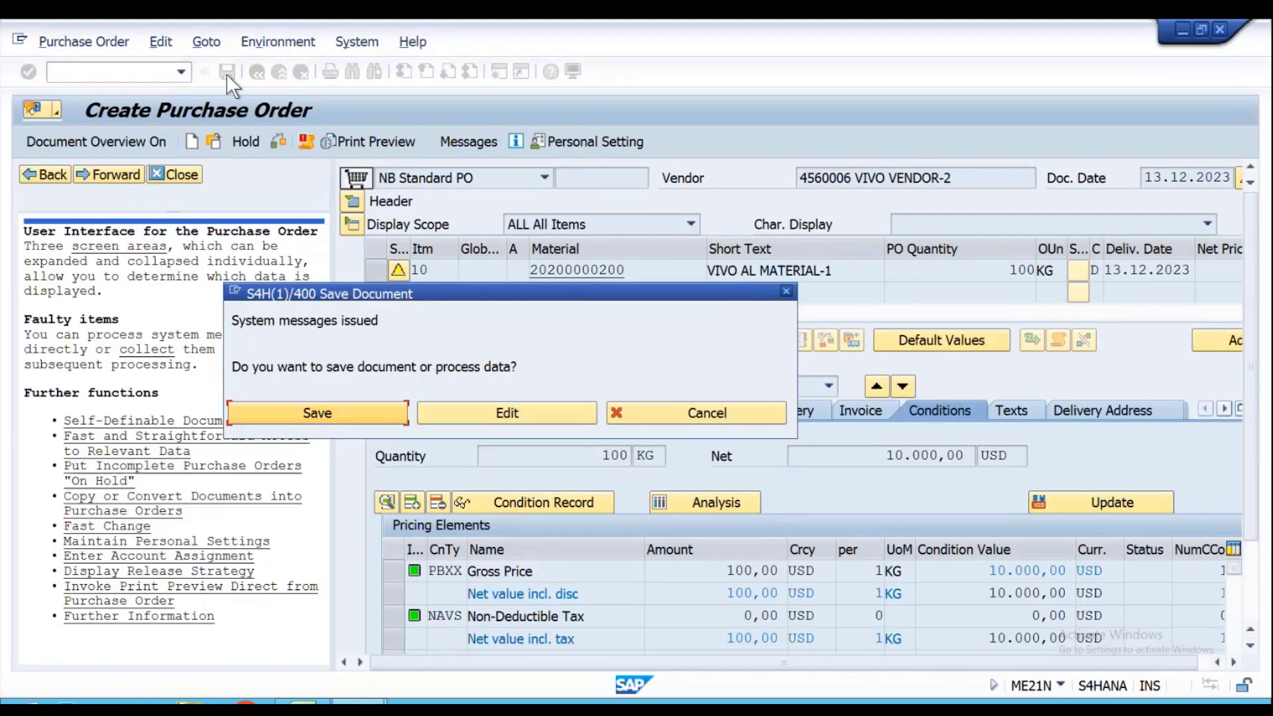
left_click(481, 417)
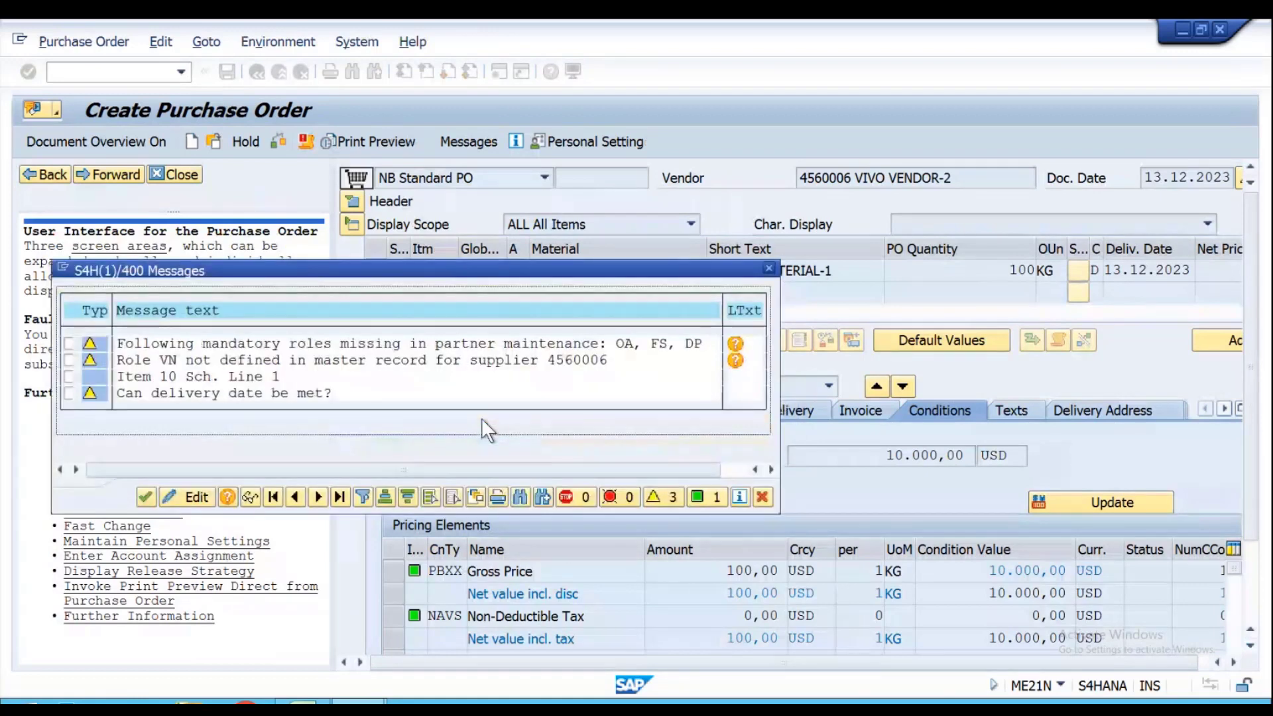
left_click(148, 497)
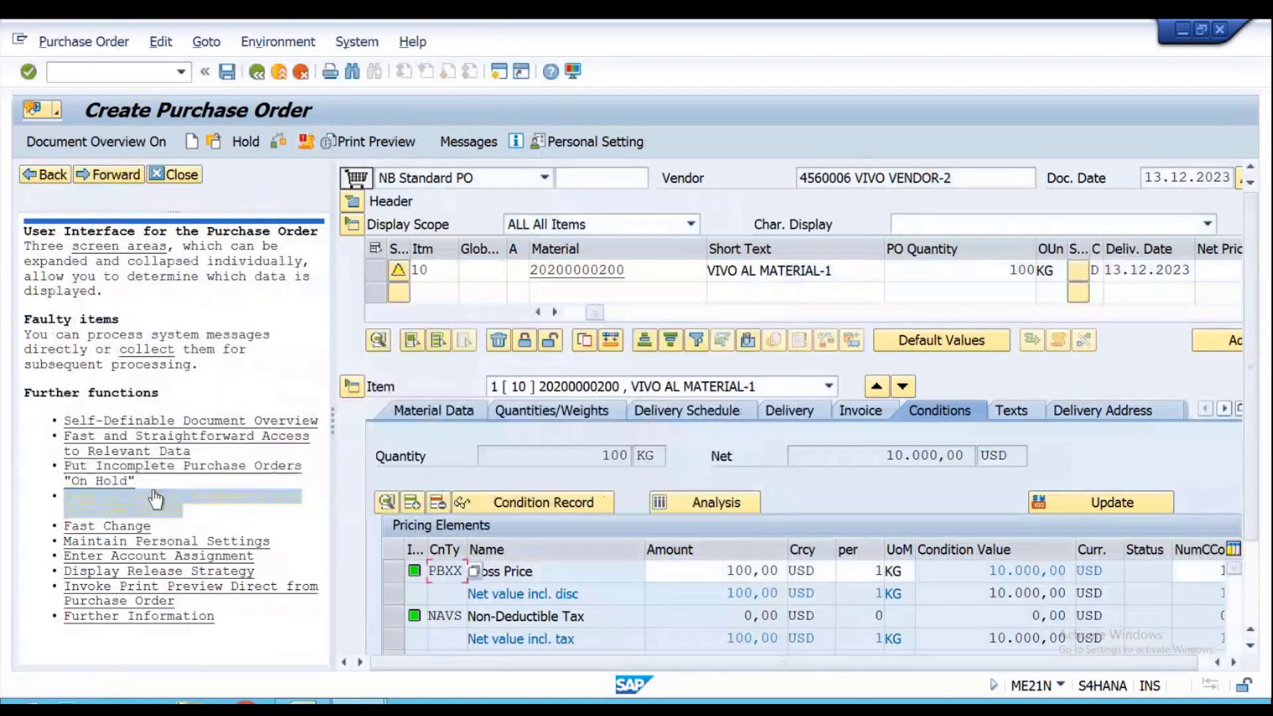
- Try the order's print preview and check the processing log of the NEU output
left_click(380, 146)
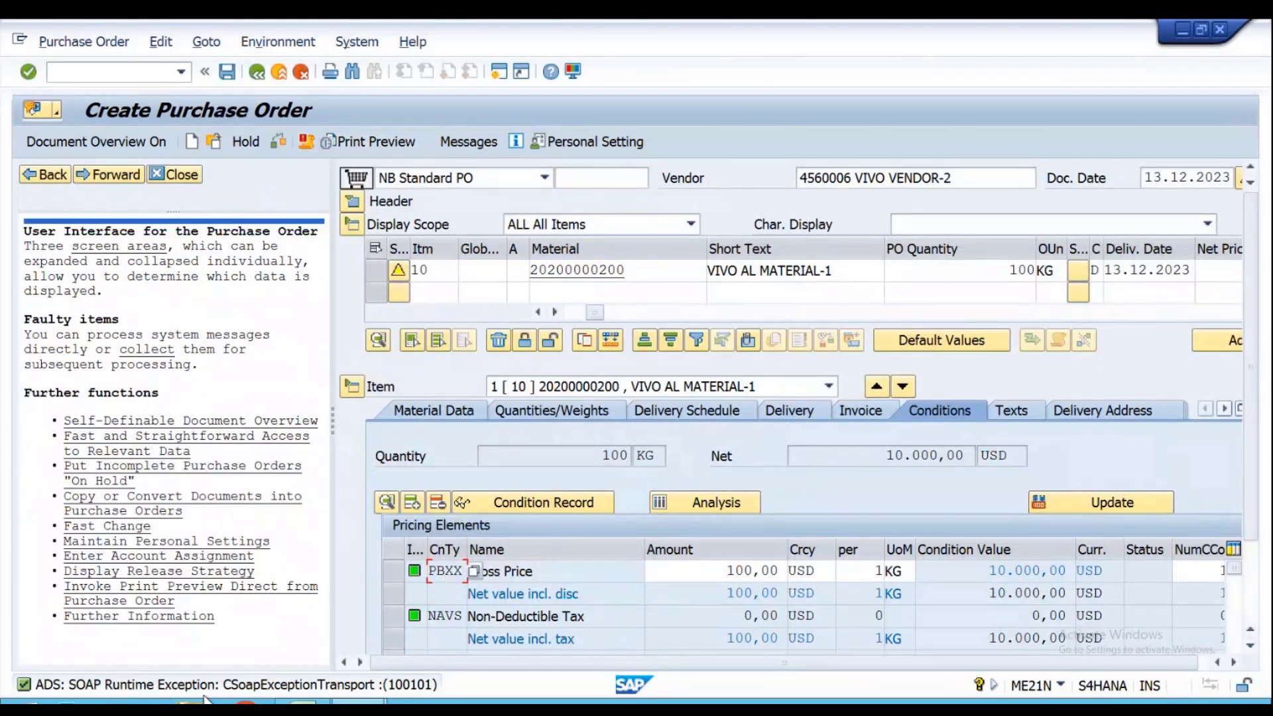
left_click(463, 143)
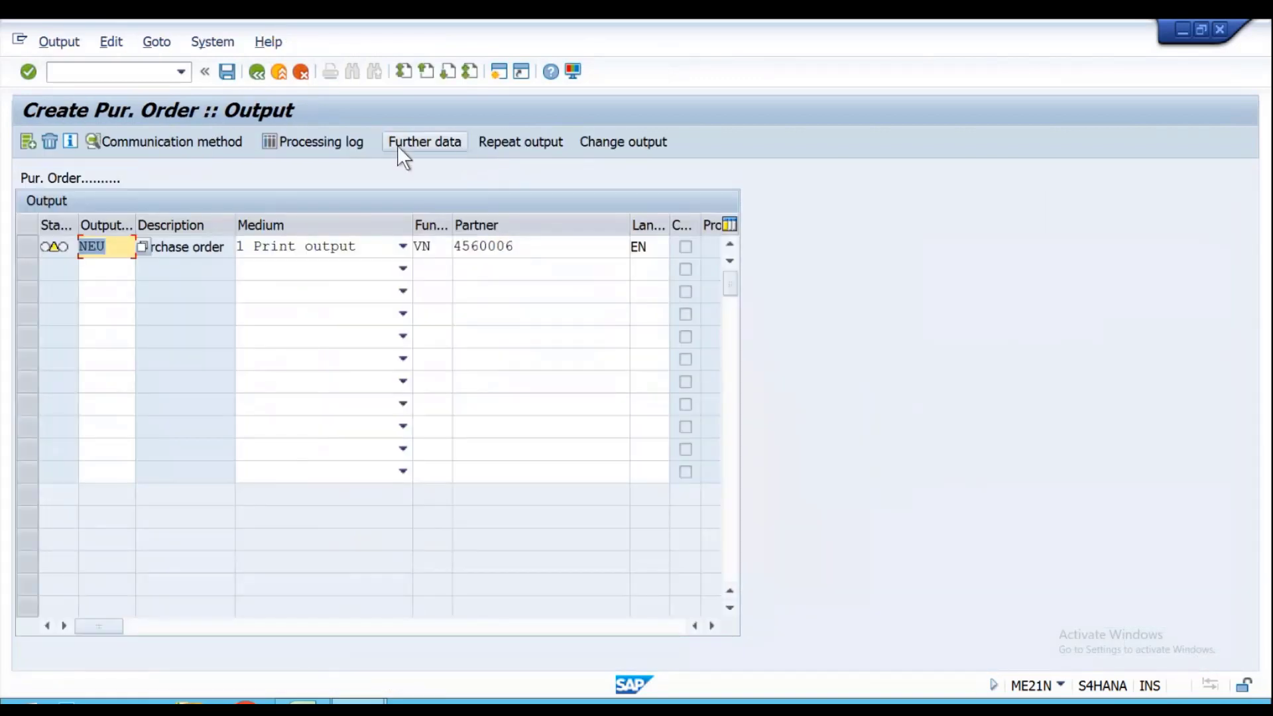
left_click(325, 143)
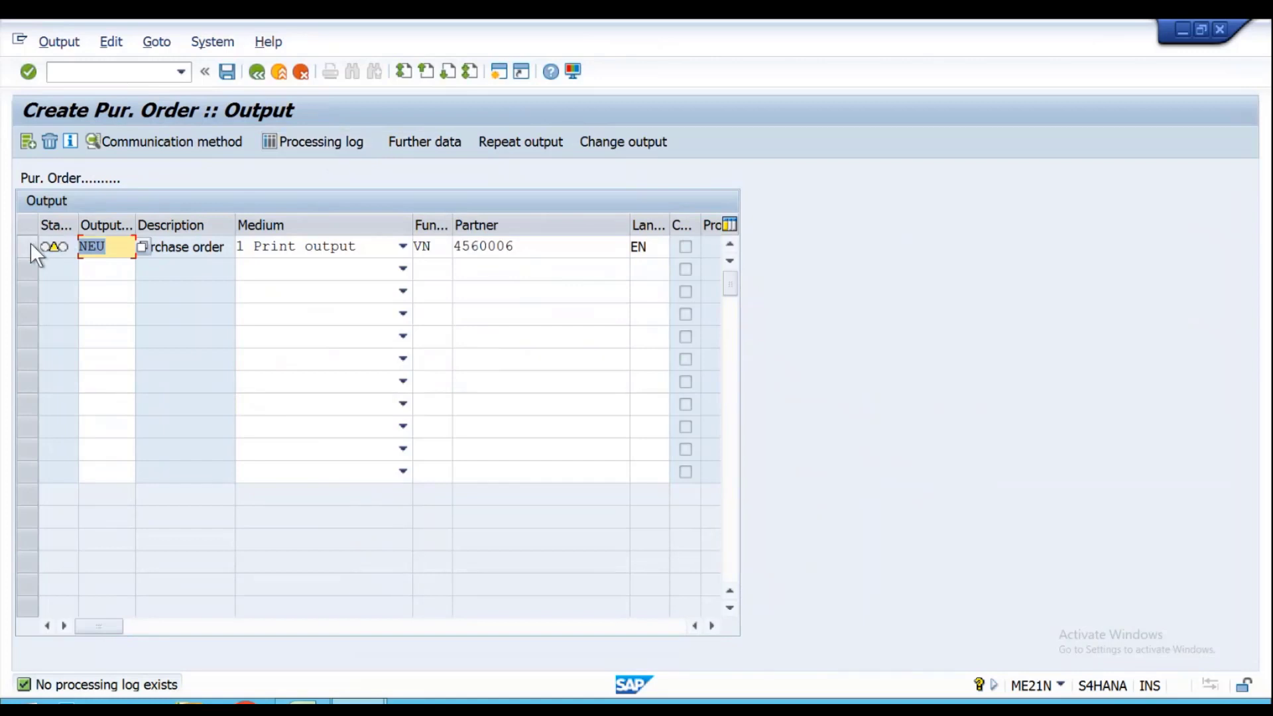
left_click(30, 242)
left_click(336, 130)
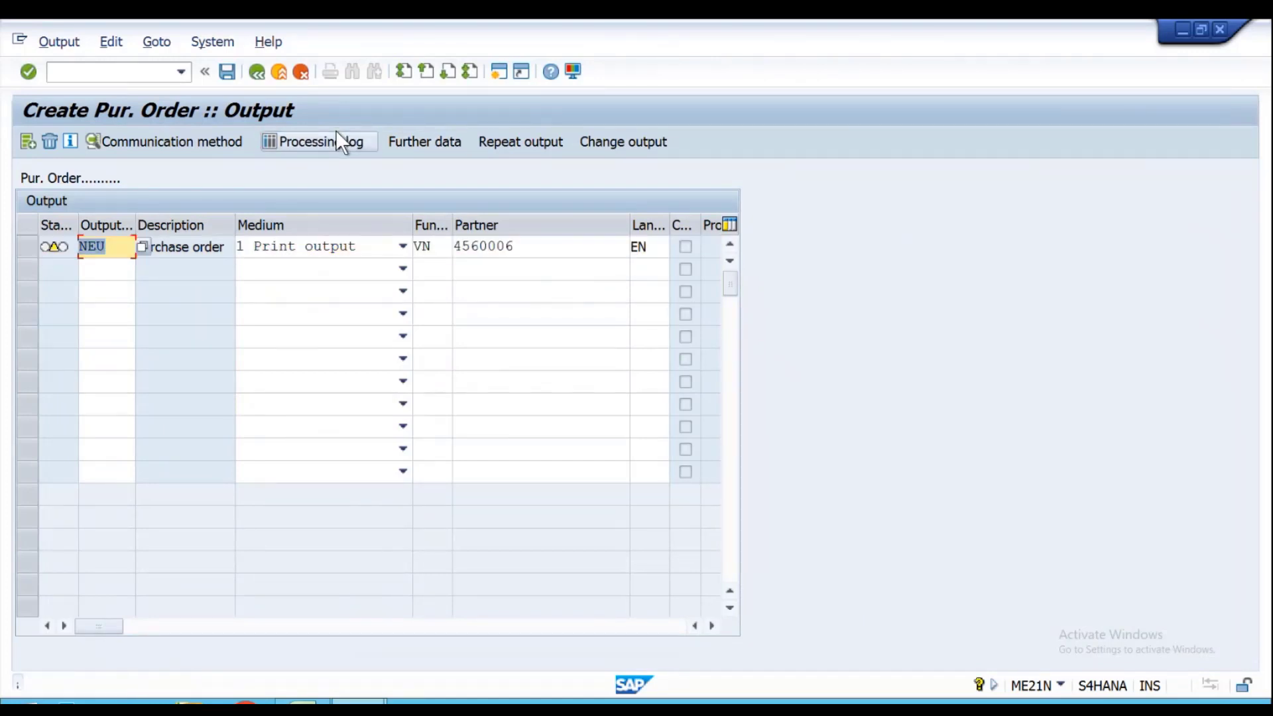
left_click(22, 250)
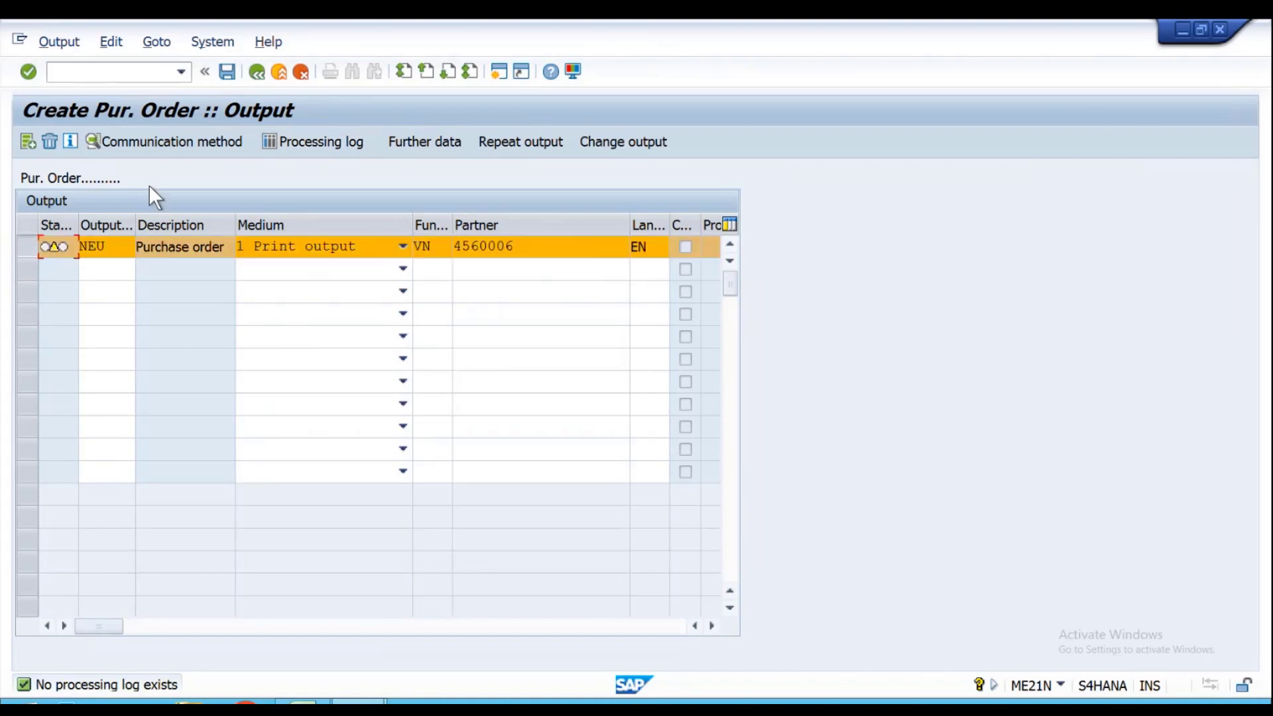
- Review the NEU output's printing information once more and return to the purchase order
left_click(201, 144)
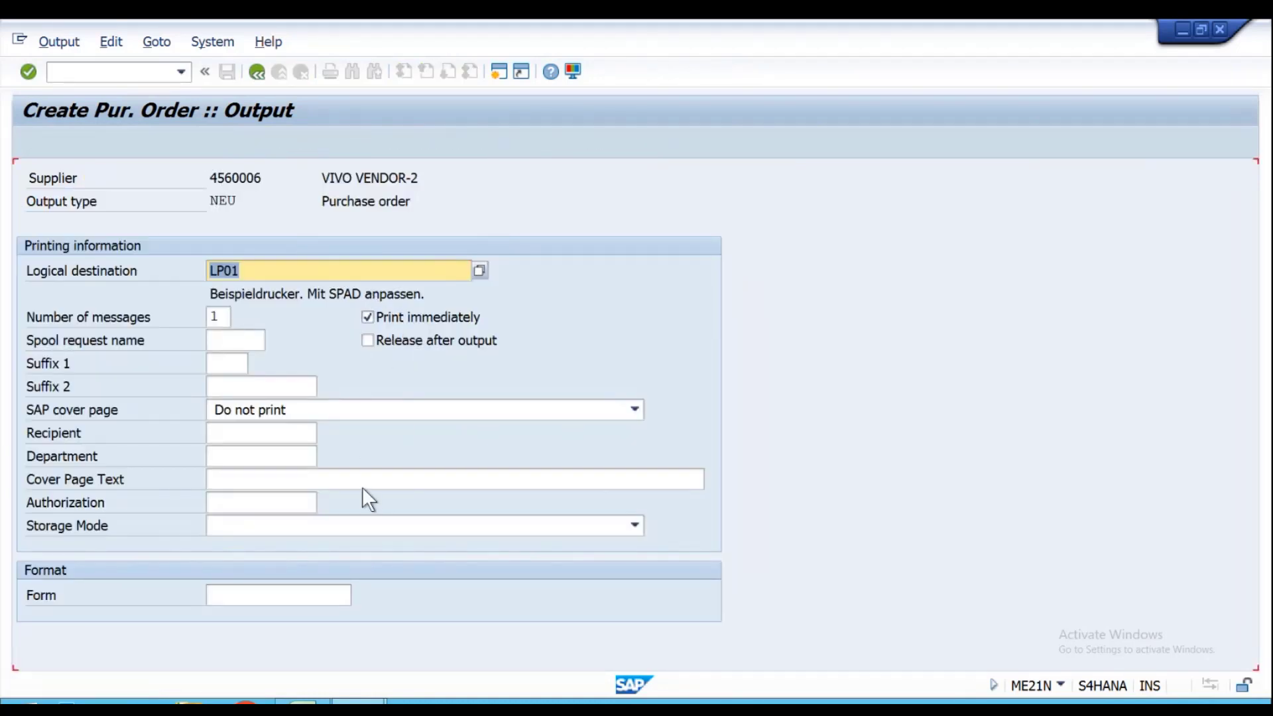
left_click(259, 71)
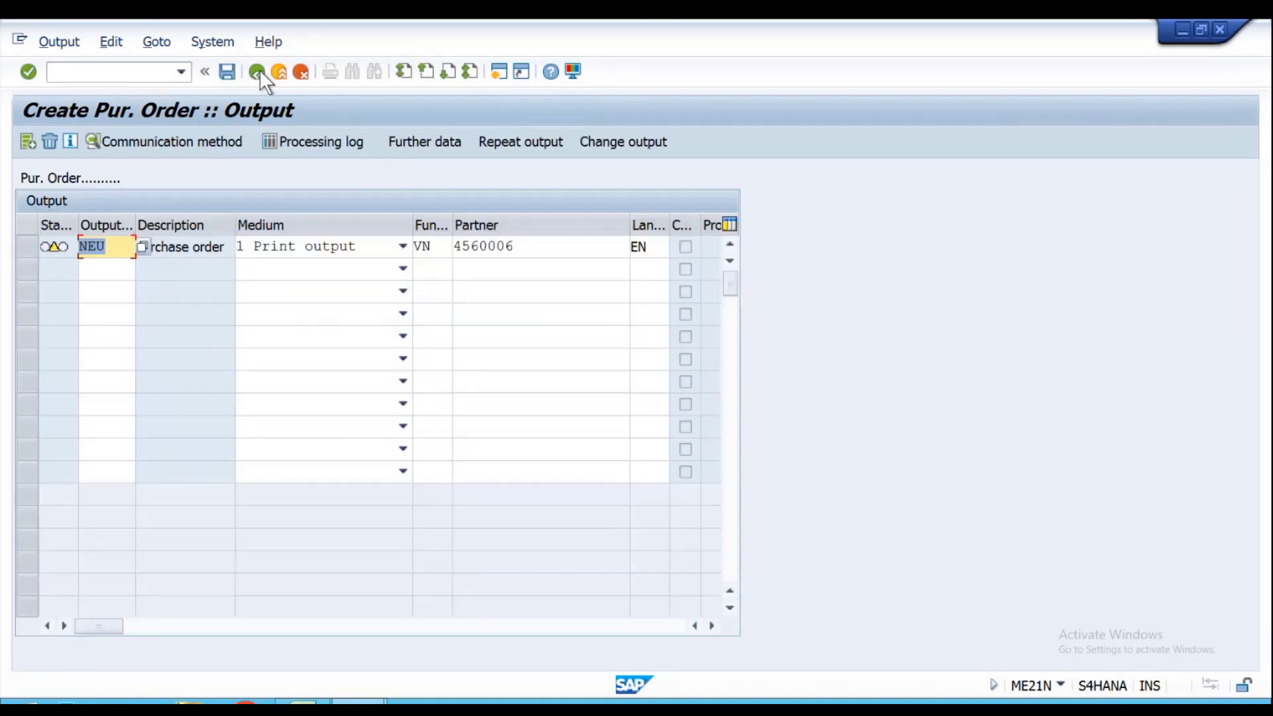
left_click(259, 71)
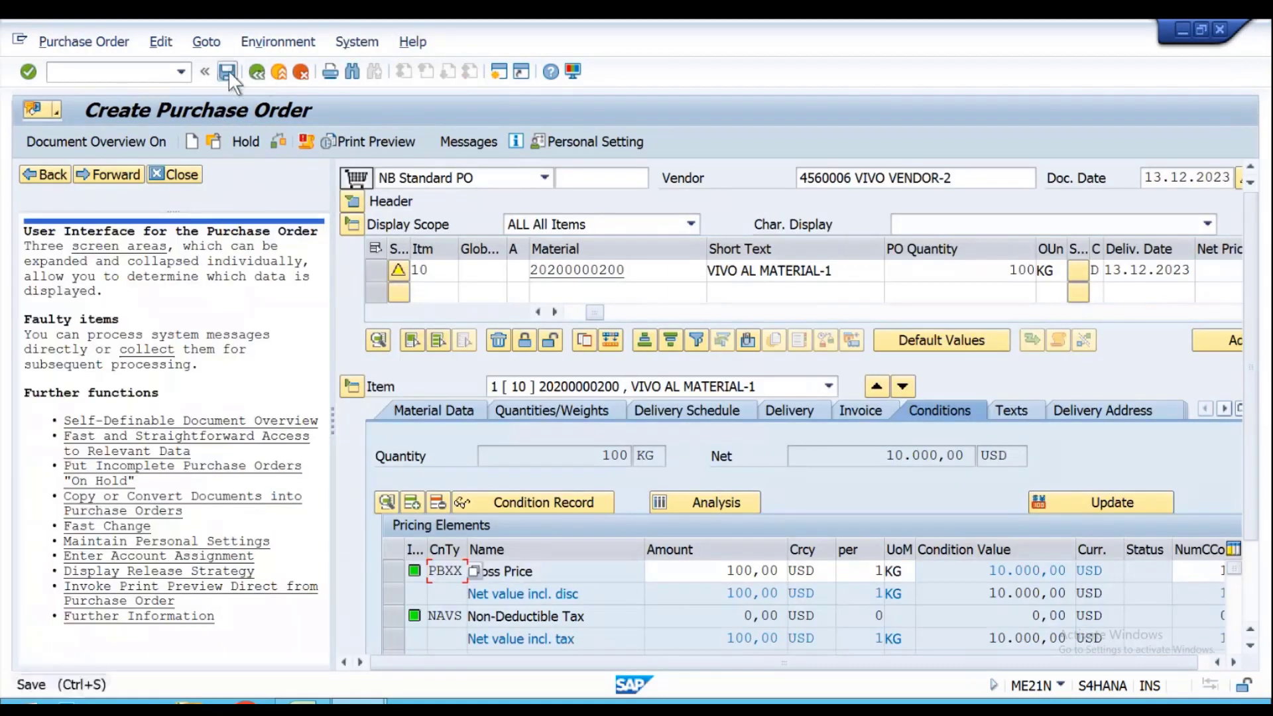
- Save the purchase order despite the system messages and copy its number from the confirmation message's details
left_click(227, 71)
left_click(339, 411)
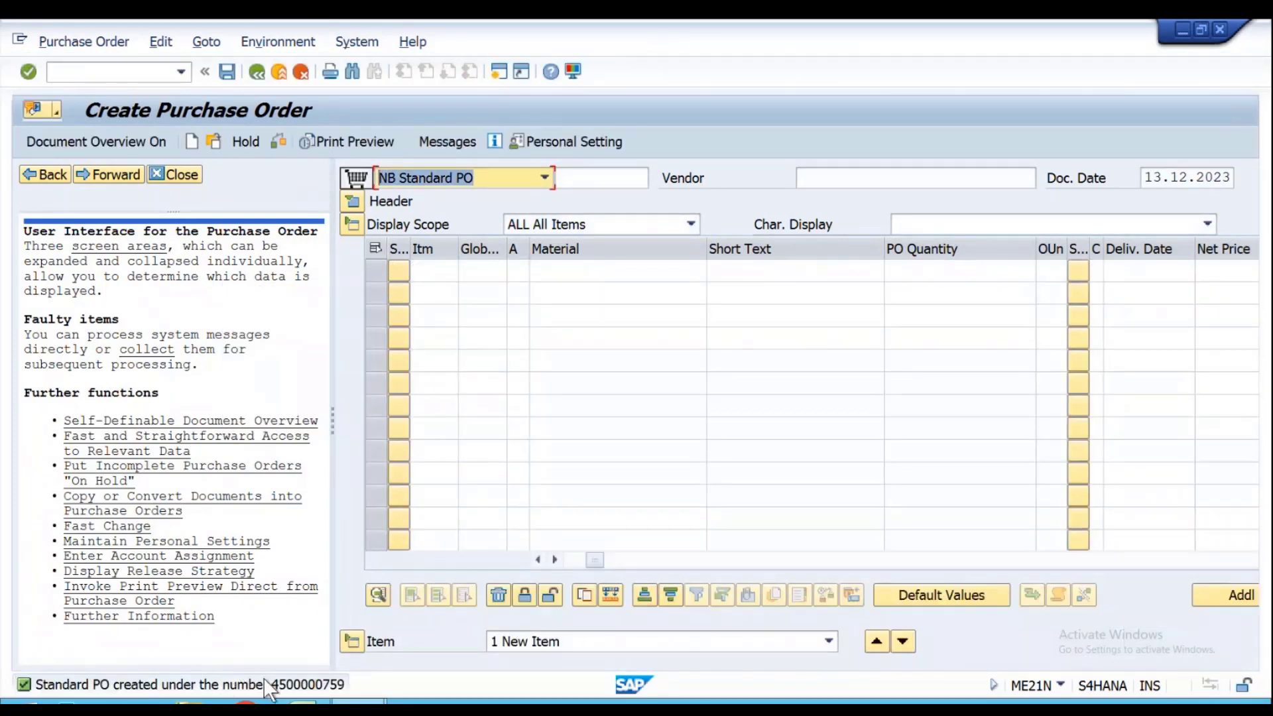
double_click(267, 687)
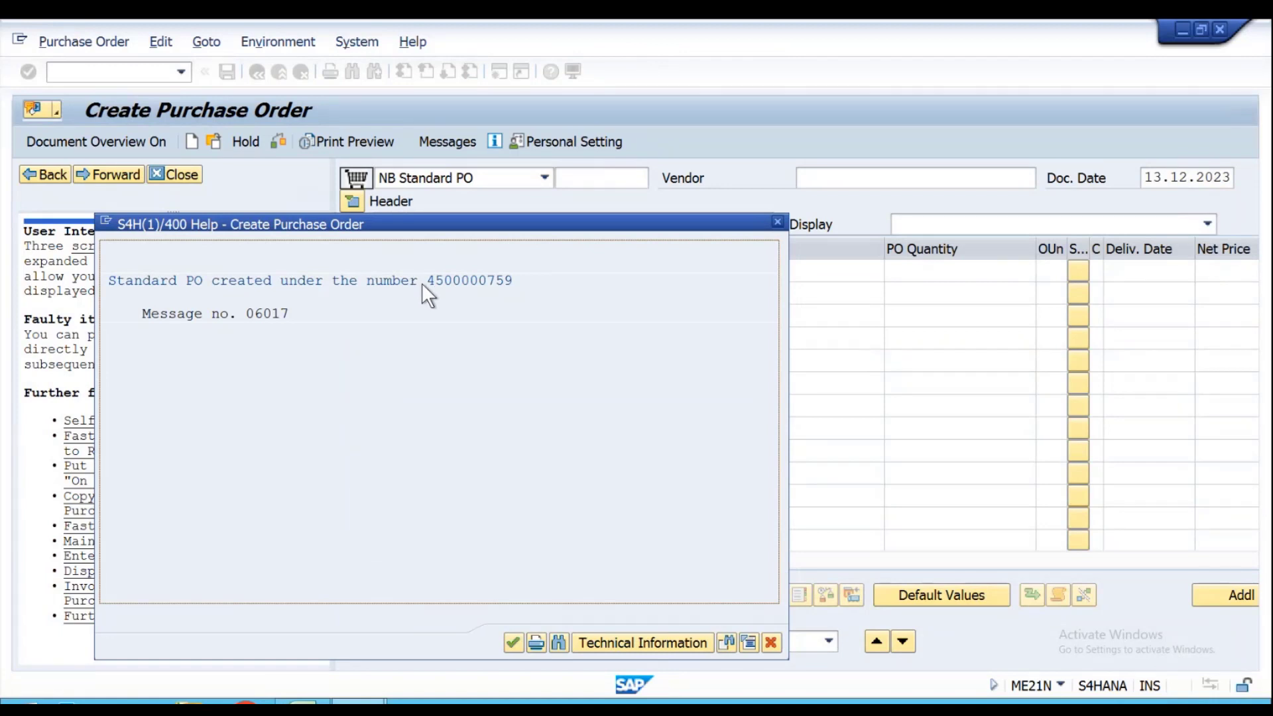
key("ctrl+y")
left_click_drag(429, 285, 520, 290)
key("ctrl+c")
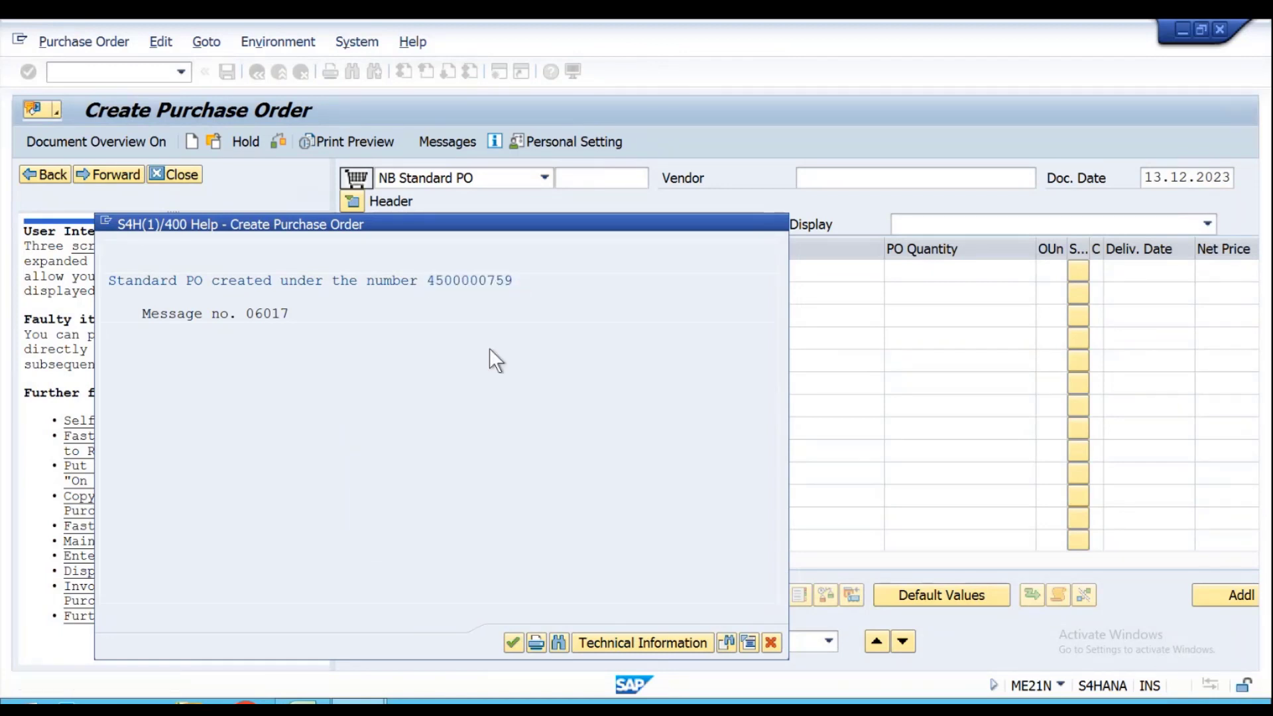
key("Return")
- Switch to the IM_SESSION workbook in Excel, enter PO in A8, paste the purchase order number into B8 and fit column B's width
key("alt+Tab")
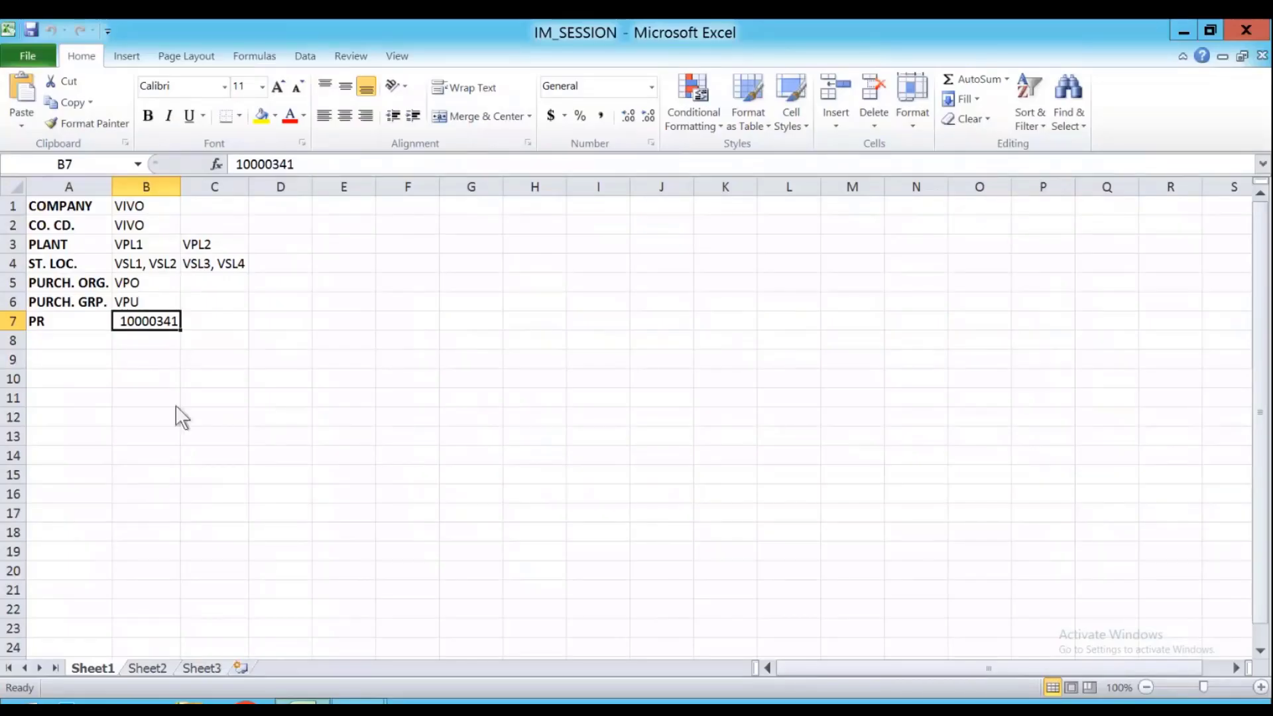
left_click(97, 339)
type("PO")
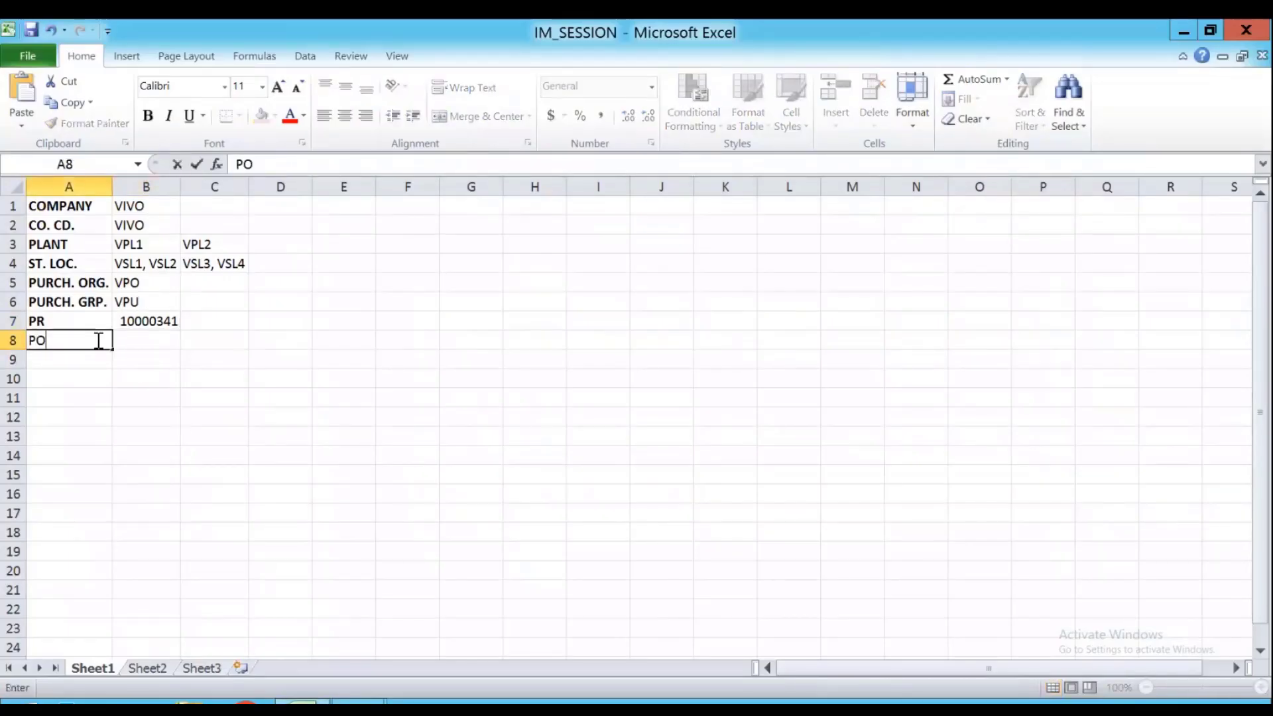
key("Tab")
key("ctrl+v")
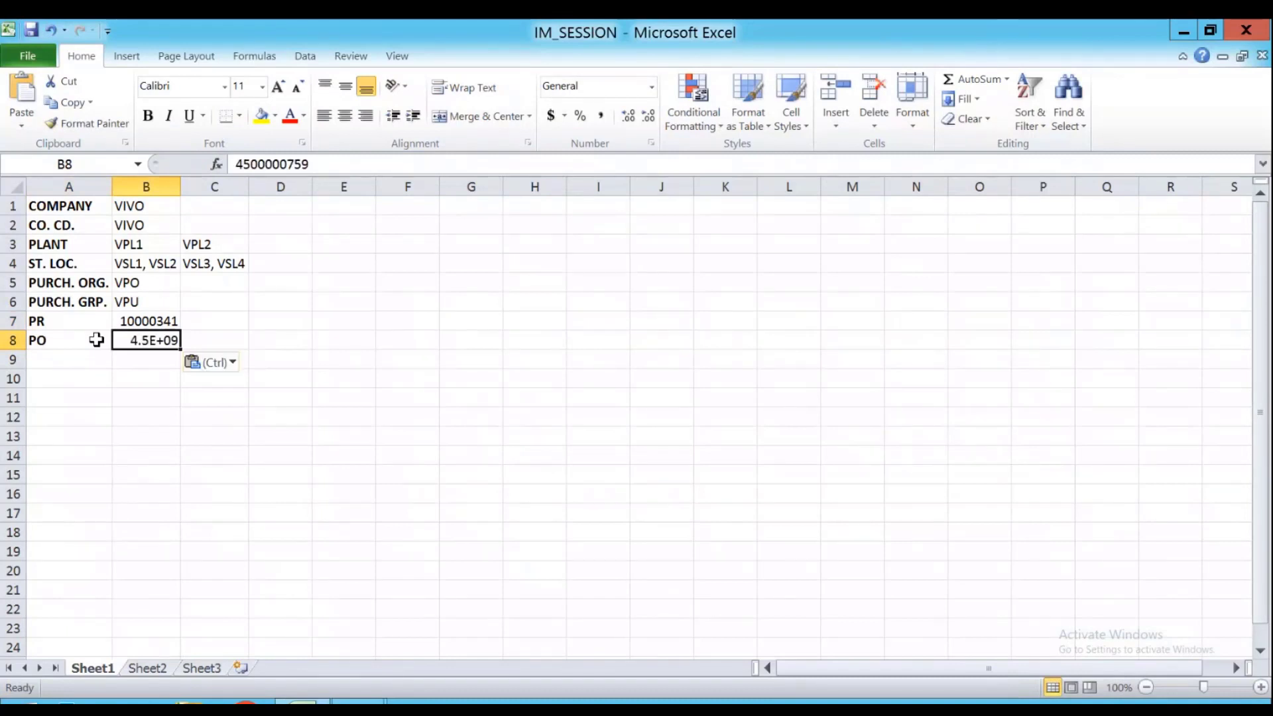
double_click(179, 183)
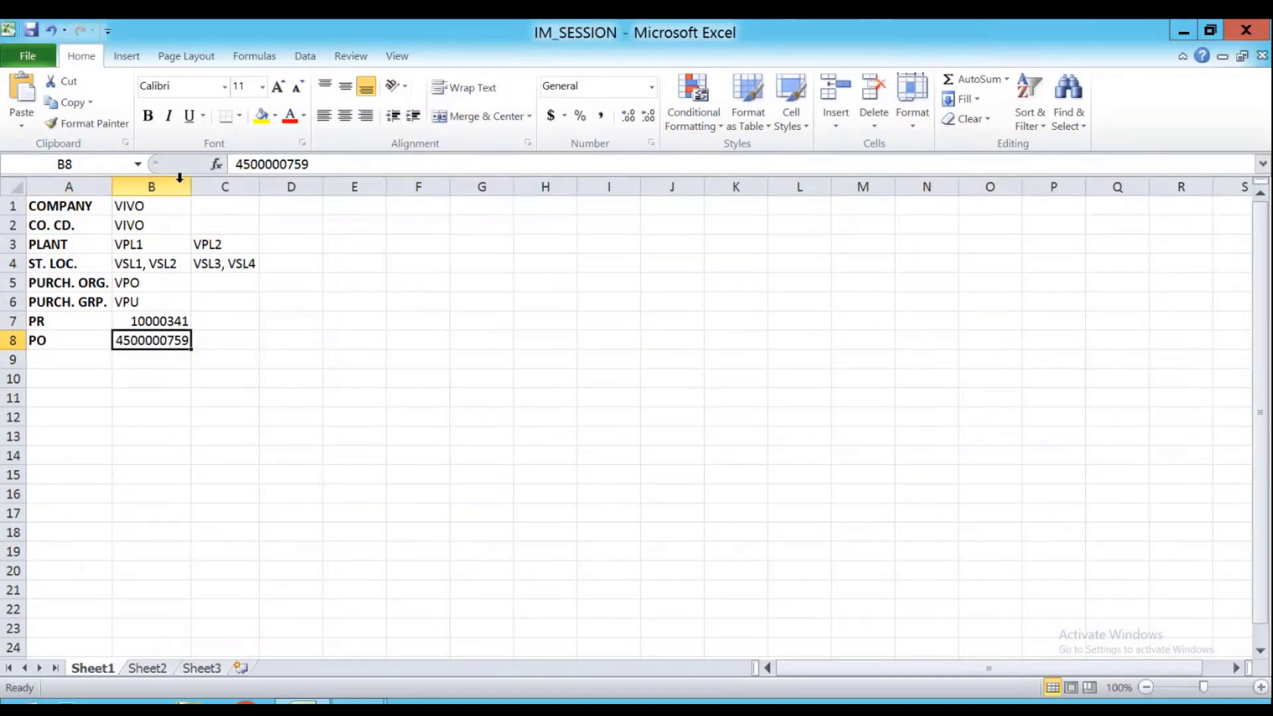
- Switch back to SAP and restart purchase order creation with transaction code /NME21N
key("alt+Tab")
left_click(181, 72)
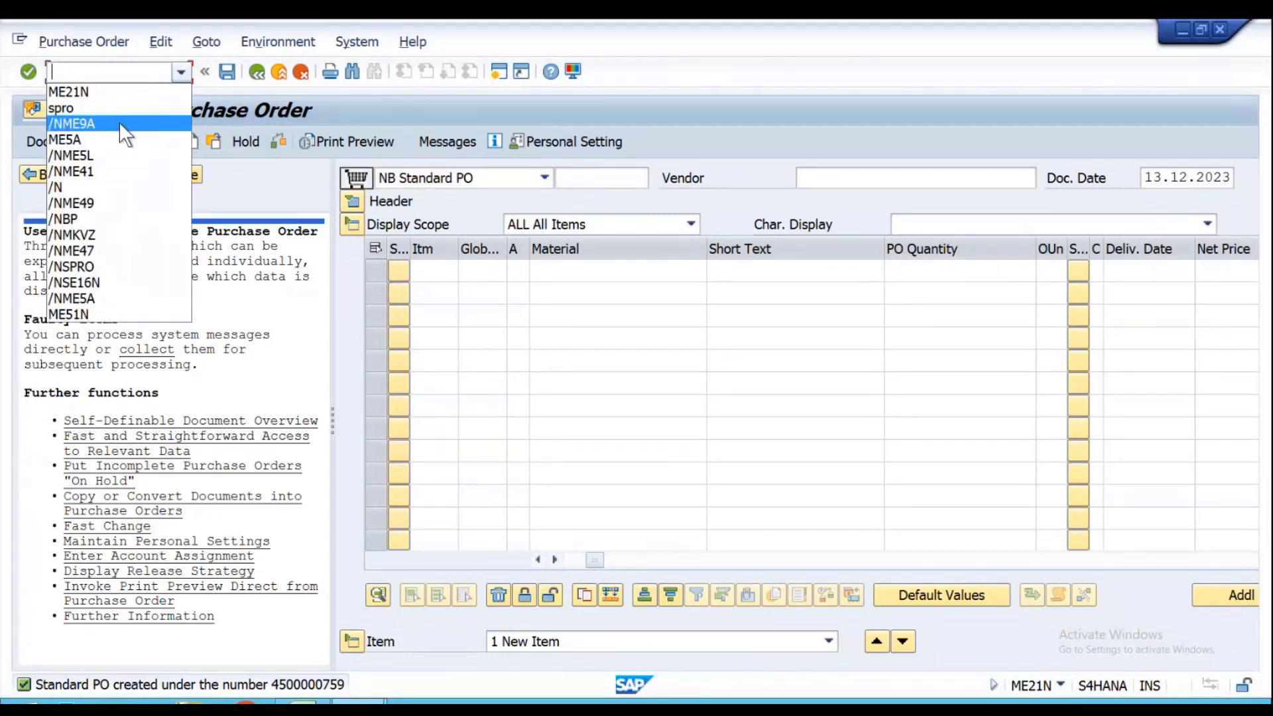
left_click(100, 92)
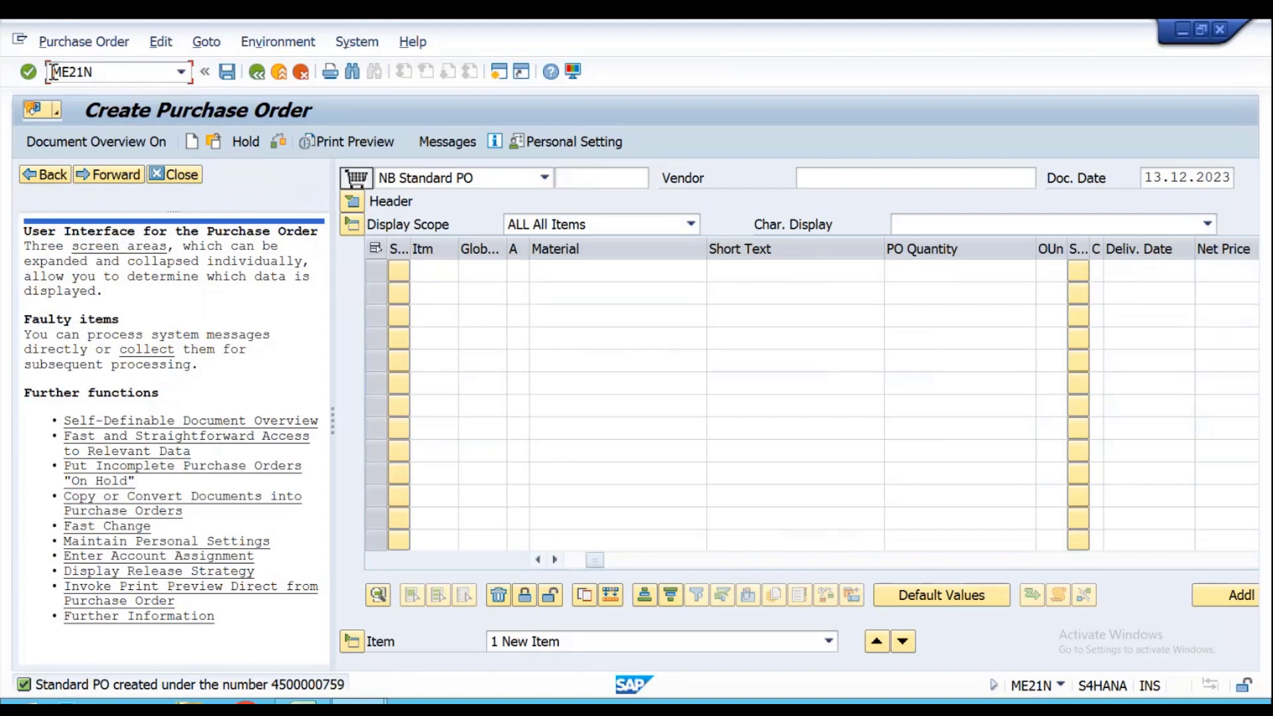
left_click(53, 71)
type("/N")
key("Return")
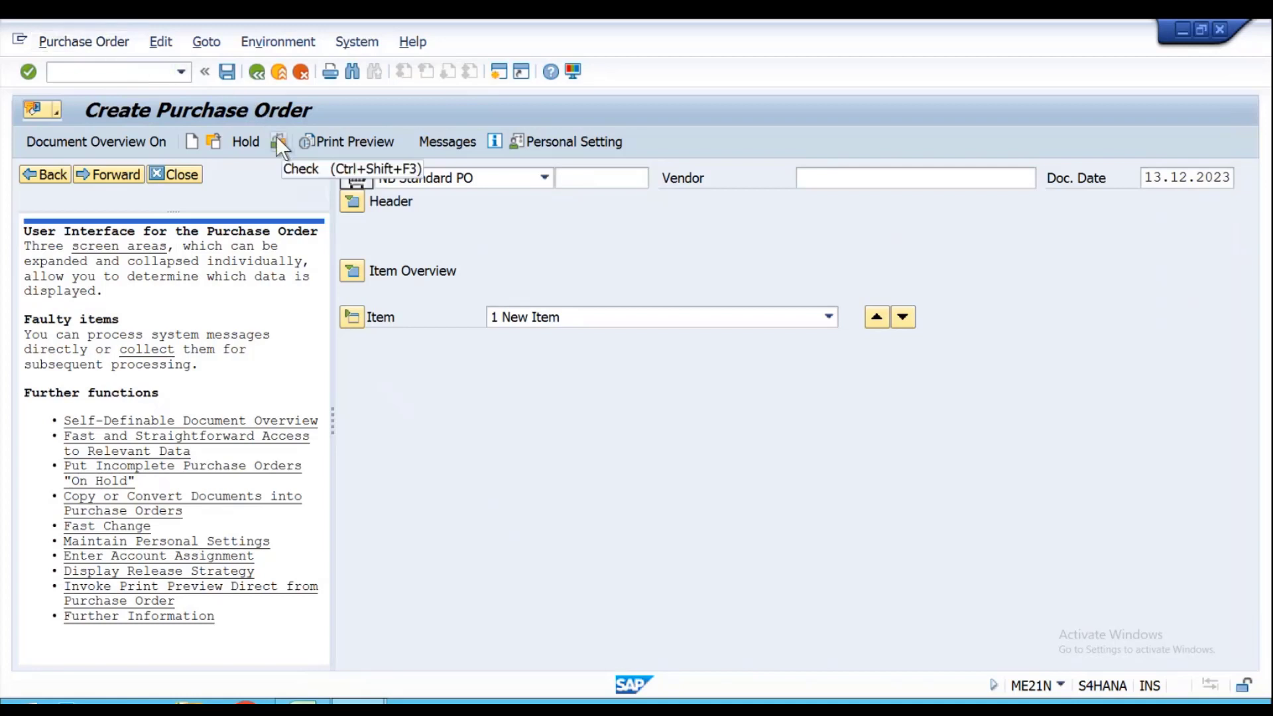
- Open the saved purchase order using its copied number, expand its item overview and switch it to change mode
left_click(213, 142)
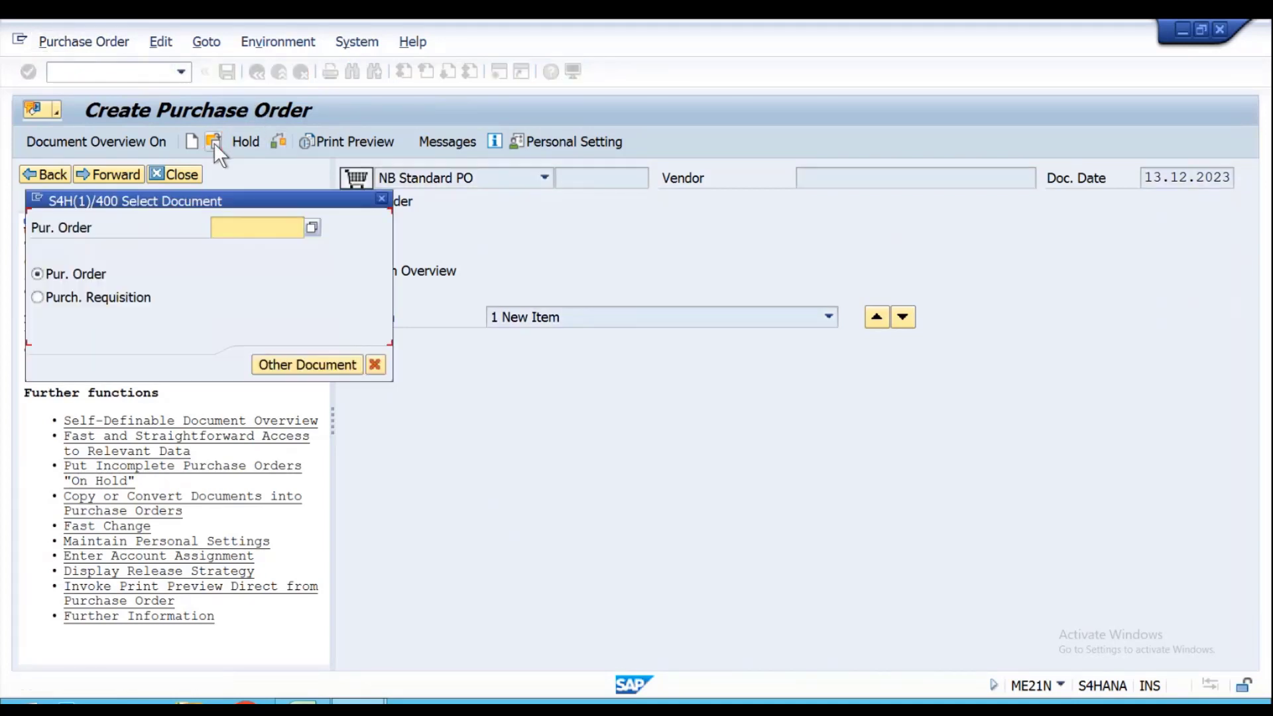
left_click(253, 228)
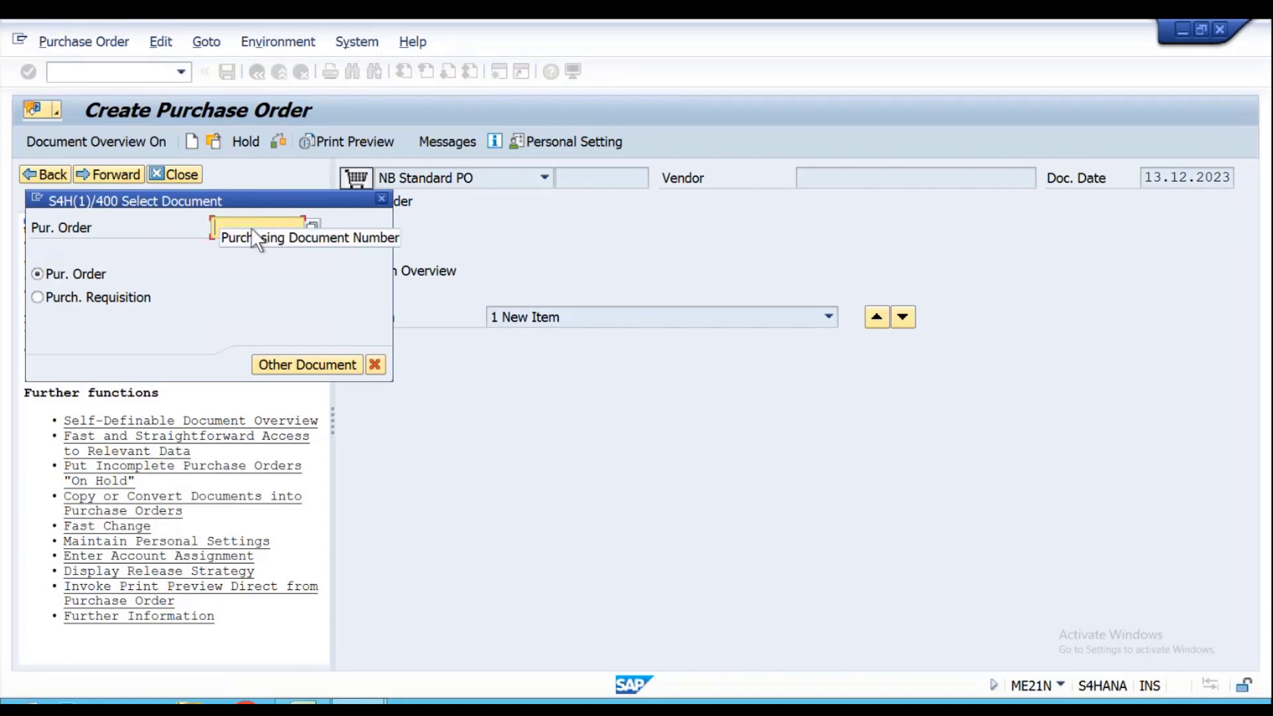
key("ctrl+v")
key("Return")
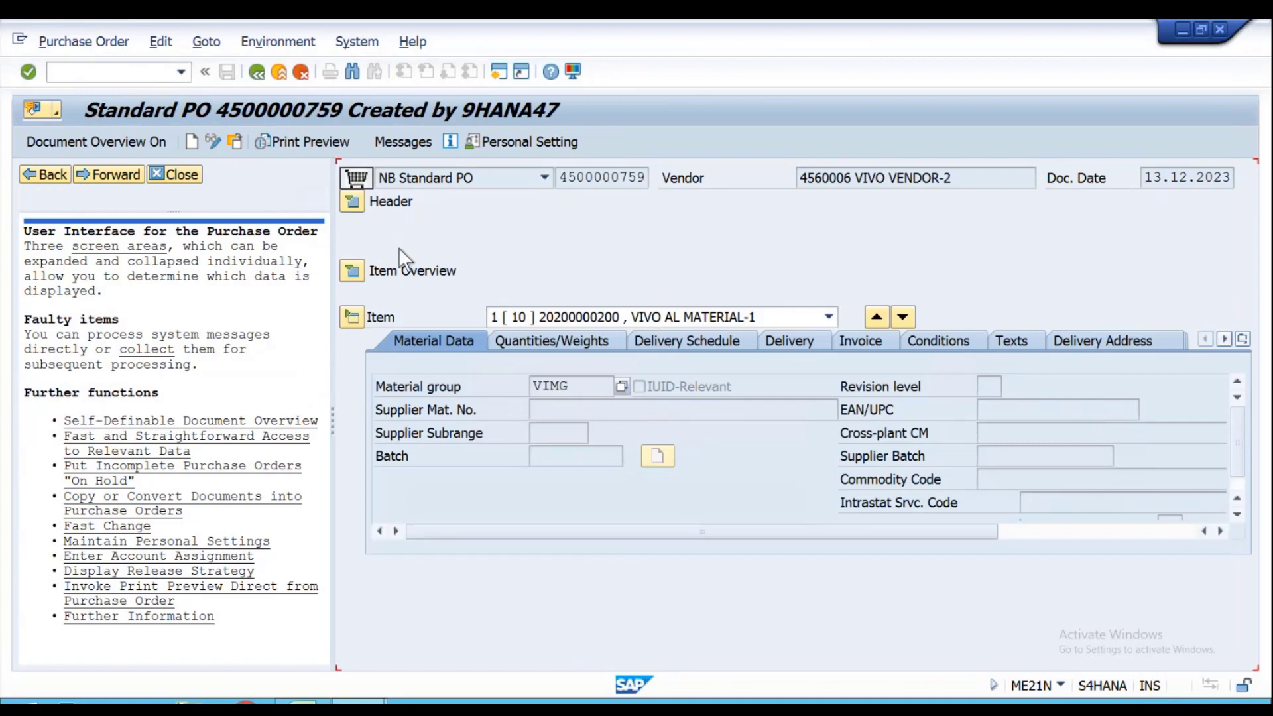
left_click(357, 267)
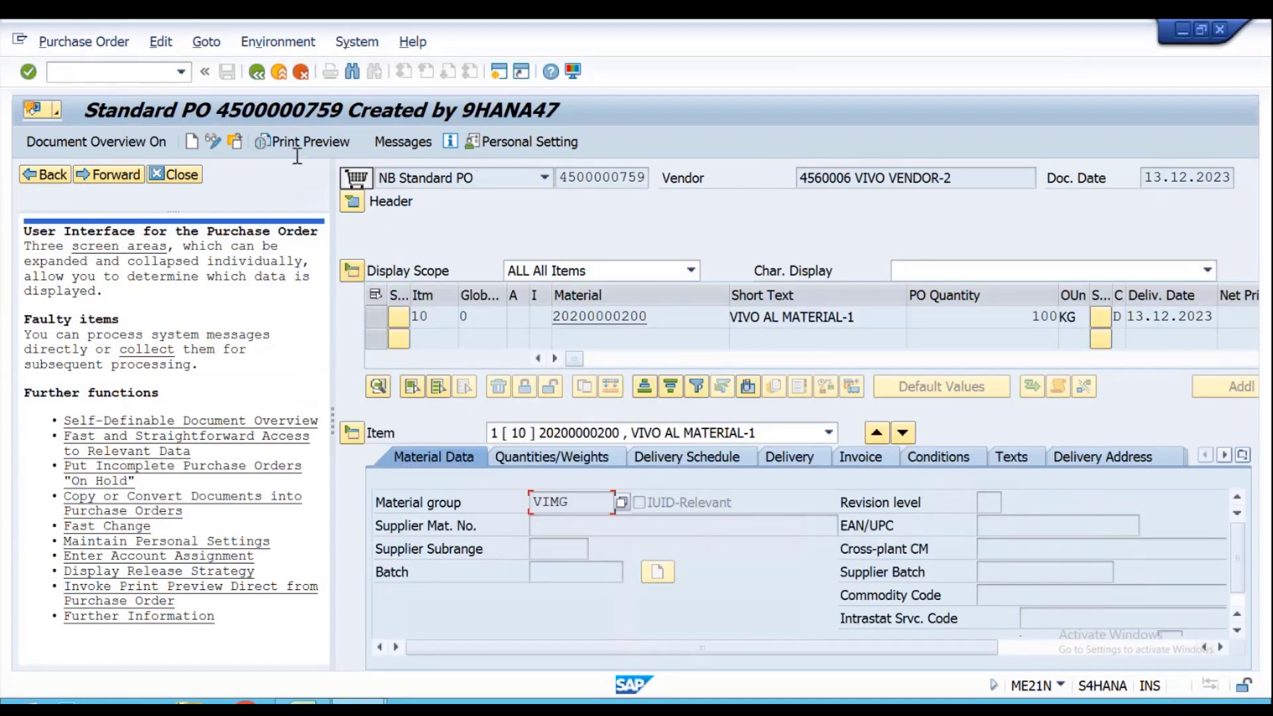
left_click(214, 142)
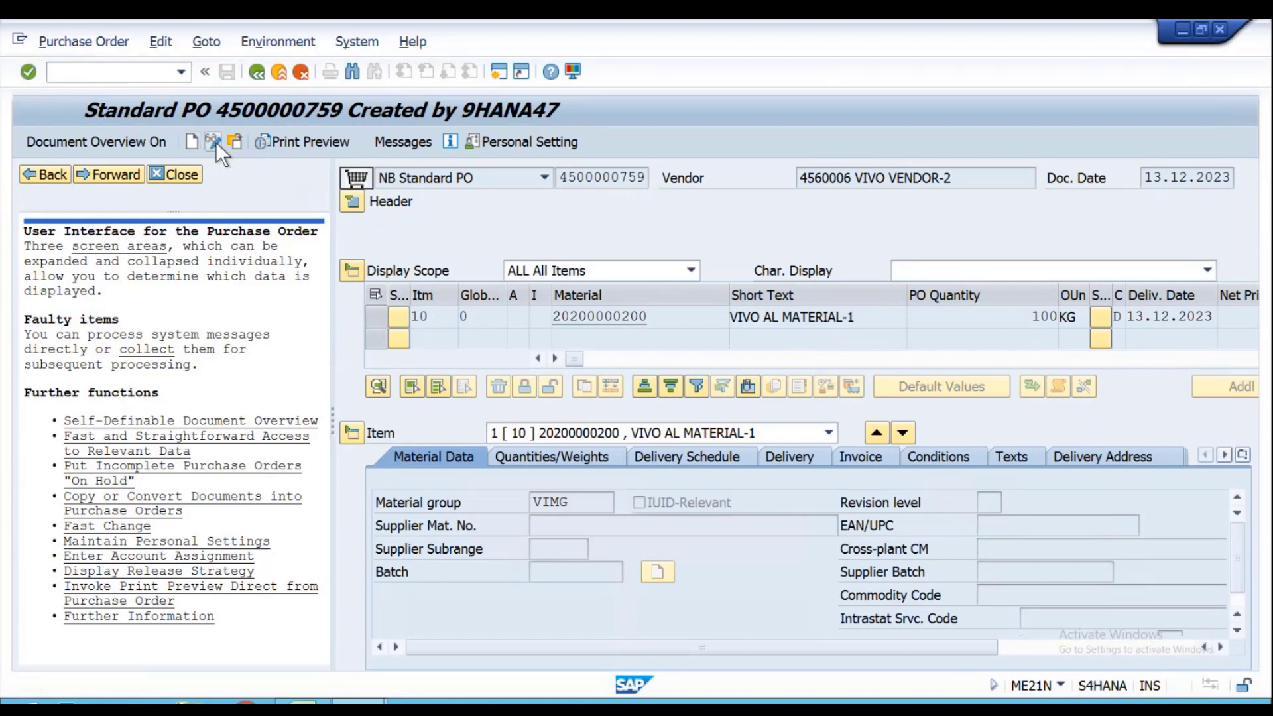
- Display the saved purchase order with transaction code /NME23N and switch it to change mode
left_click(179, 71)
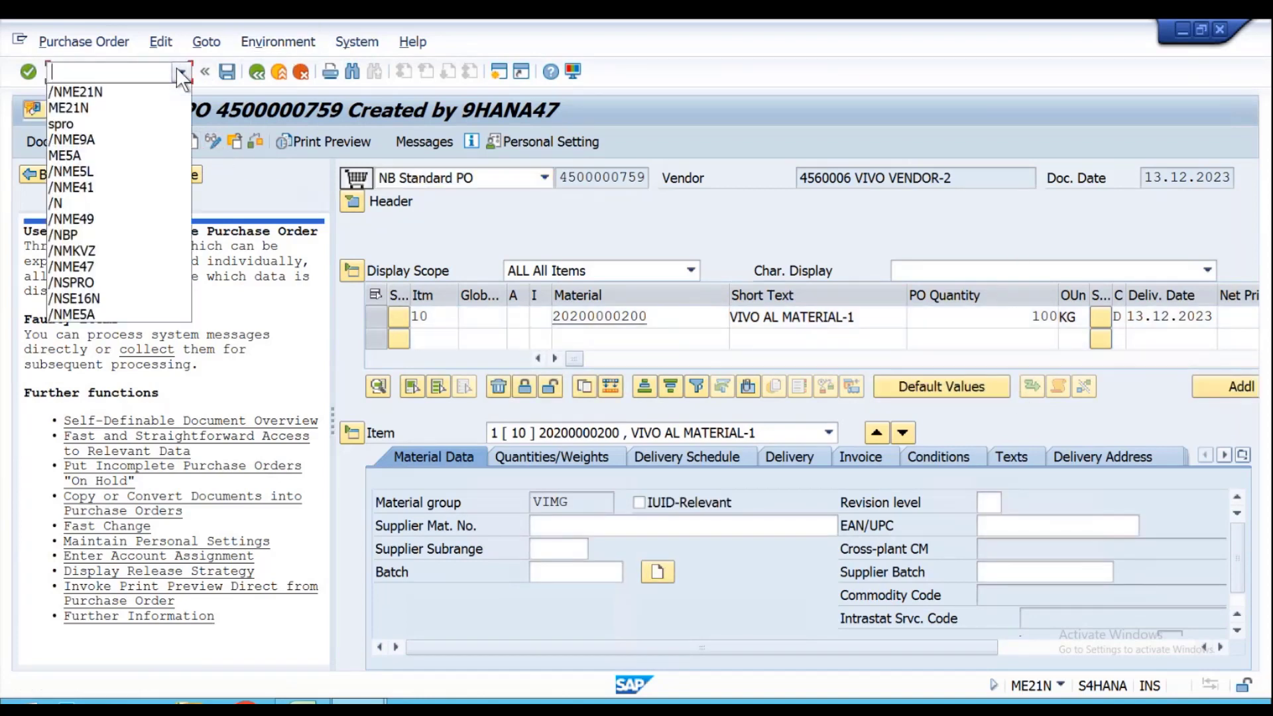
left_click(94, 92)
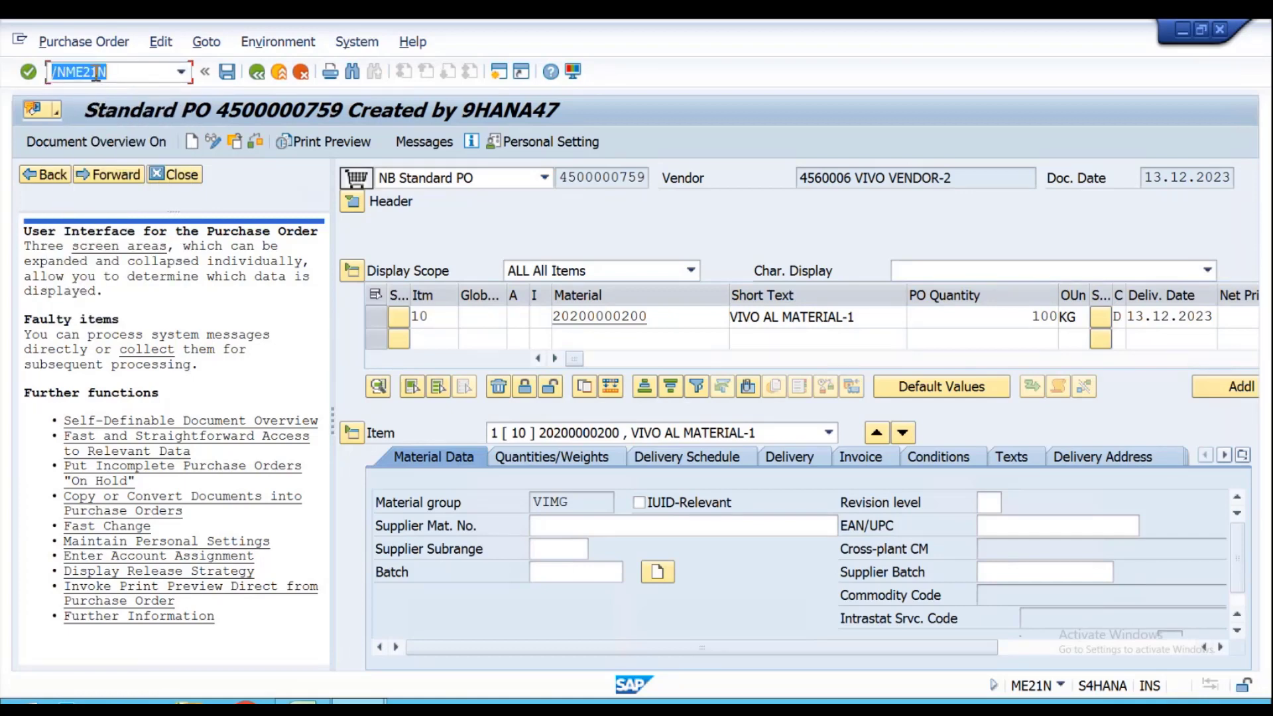
left_click(96, 74)
type("3")
key("Return")
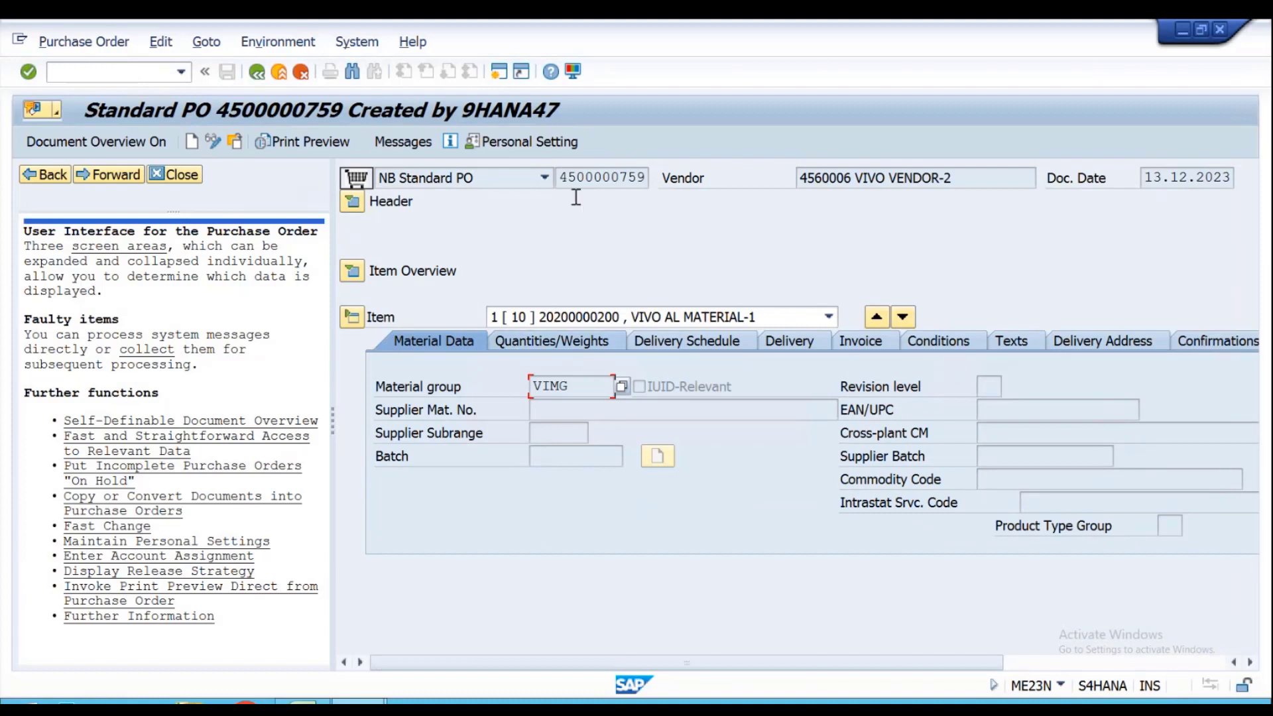
left_click(213, 141)
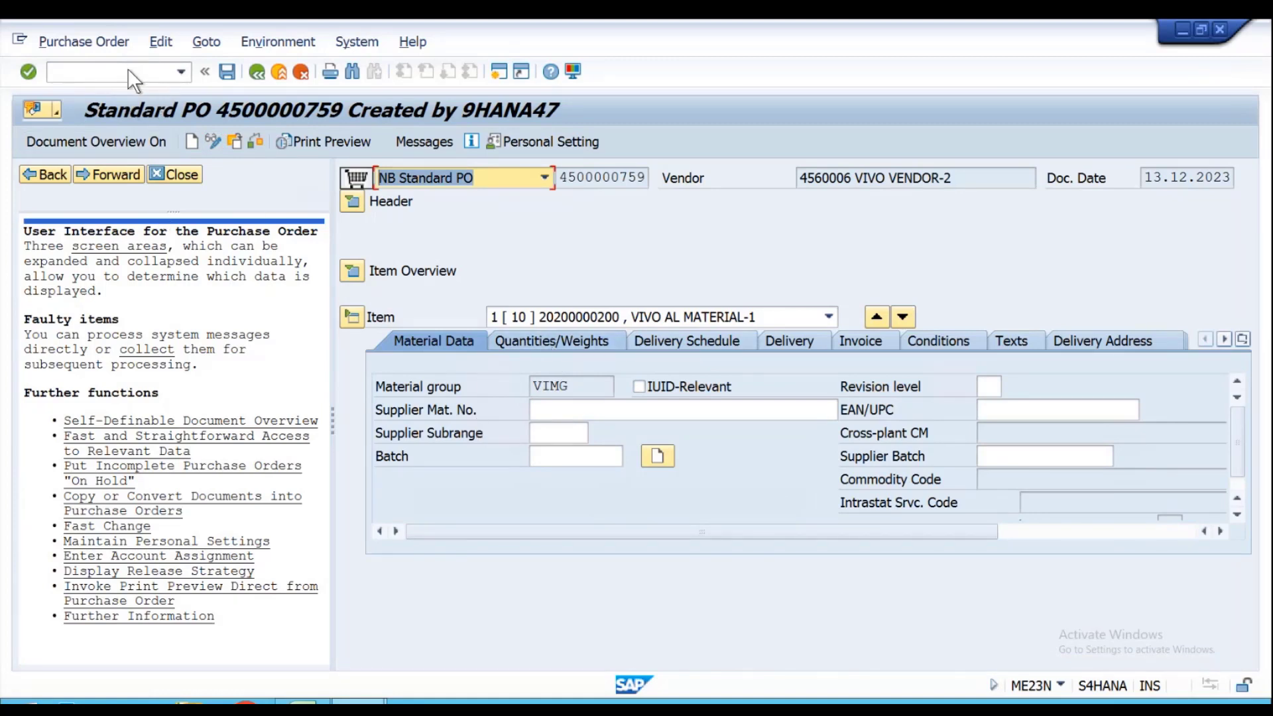
- Start a new purchase order from here, close the help text and turn on the document overview
left_click(193, 140)
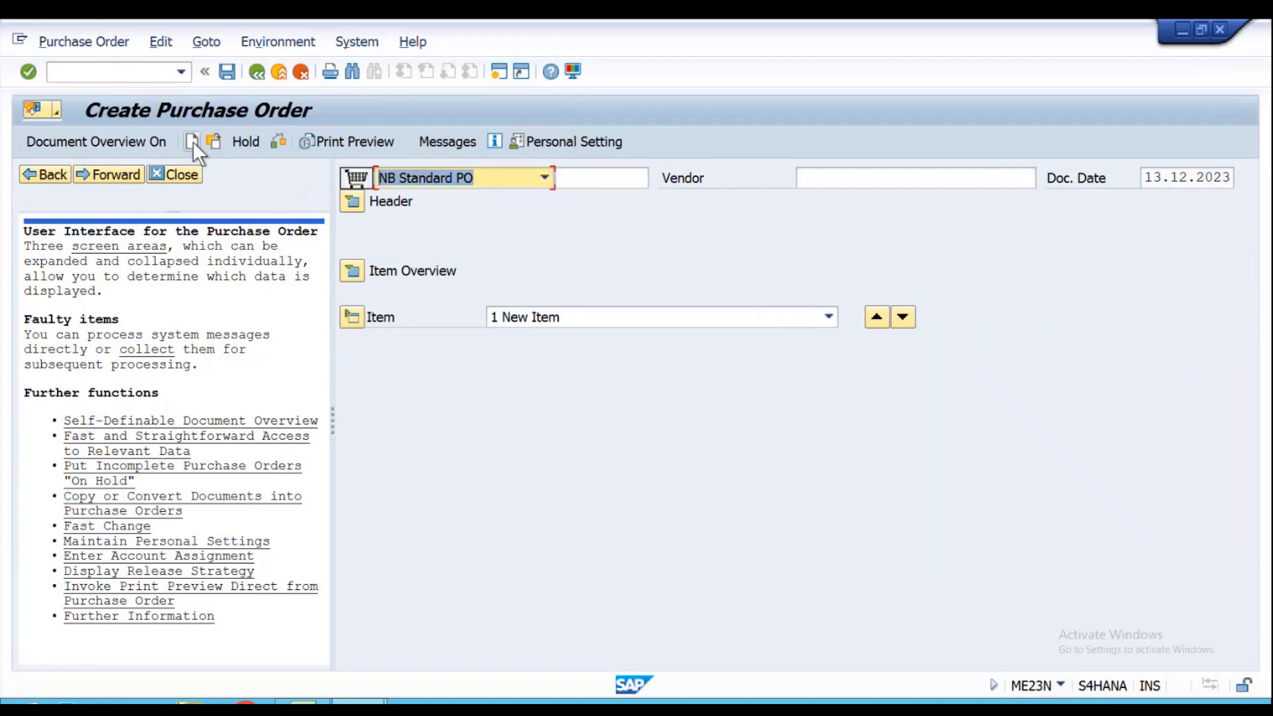
left_click(181, 174)
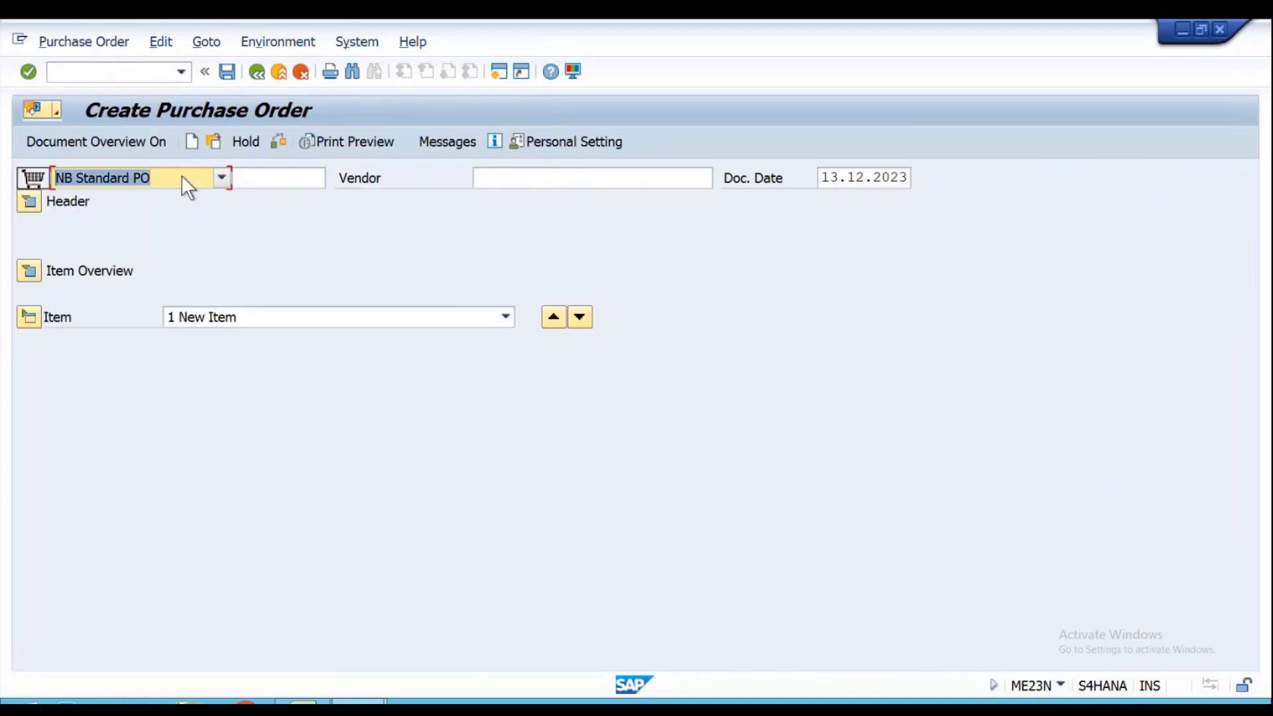
left_click(70, 149)
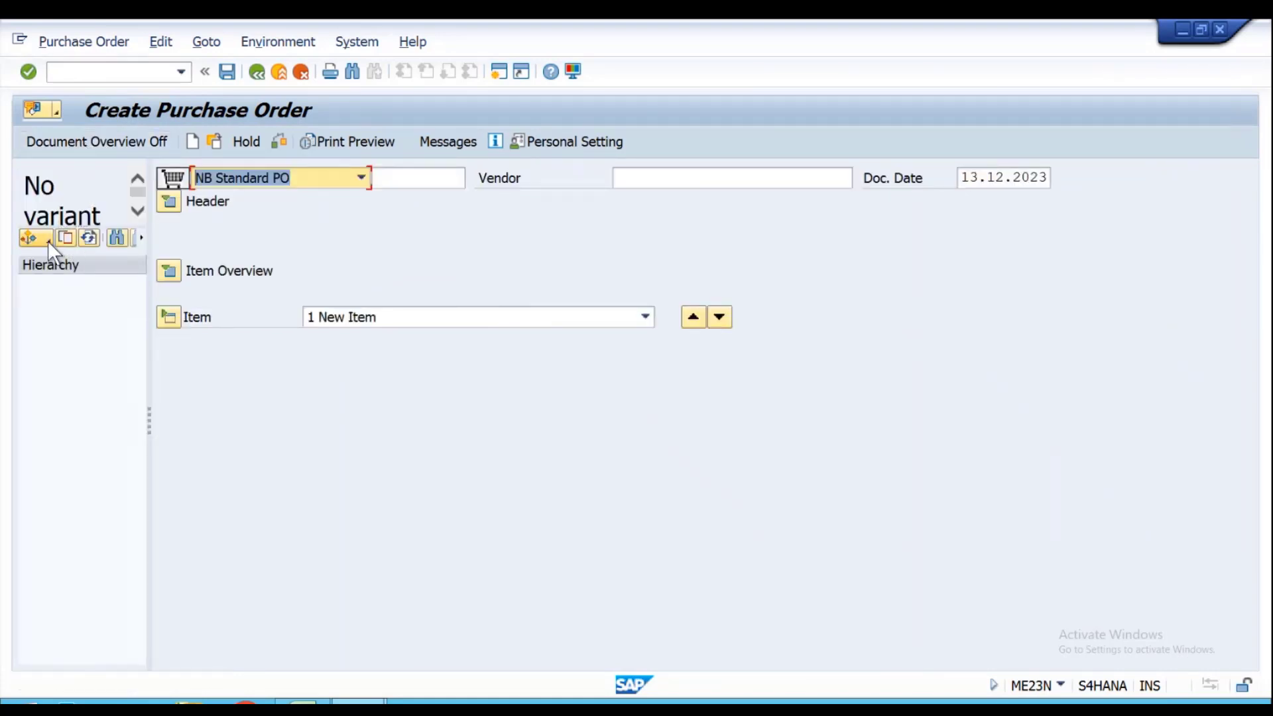
- List My purchase orders in the document overview and adopt the saved order as a template for the new one
left_click(47, 241)
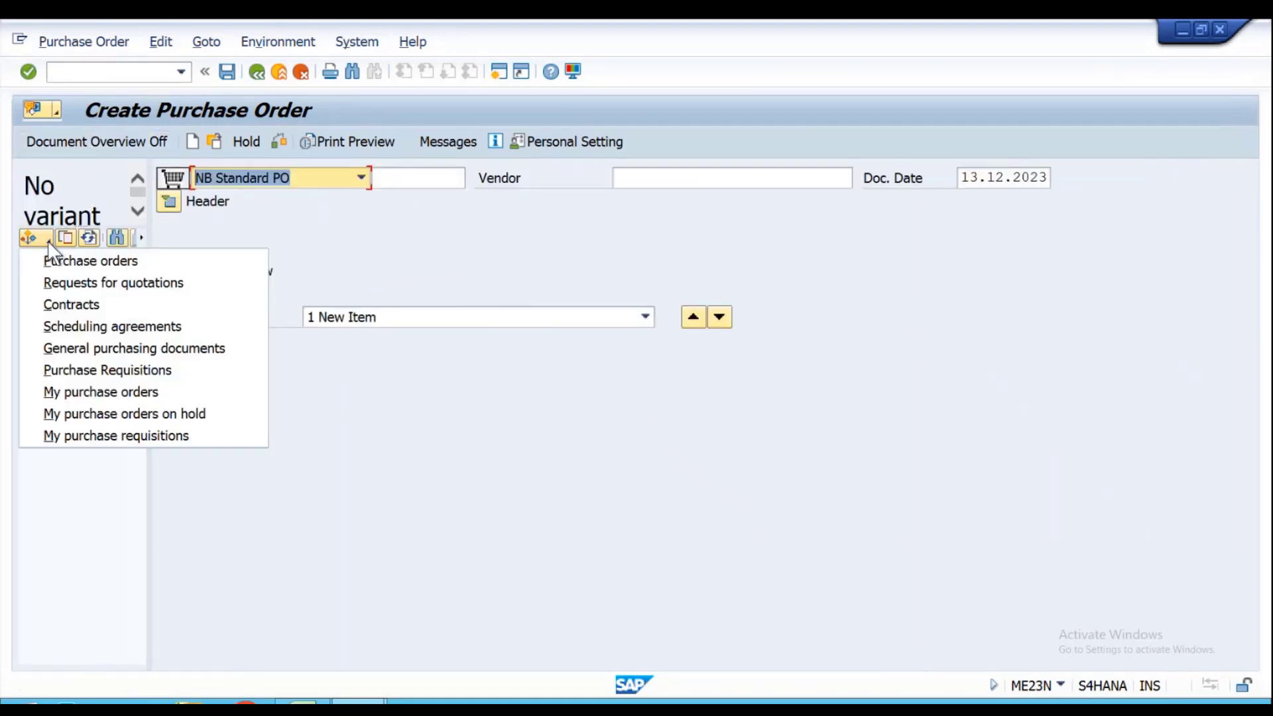
left_click(90, 393)
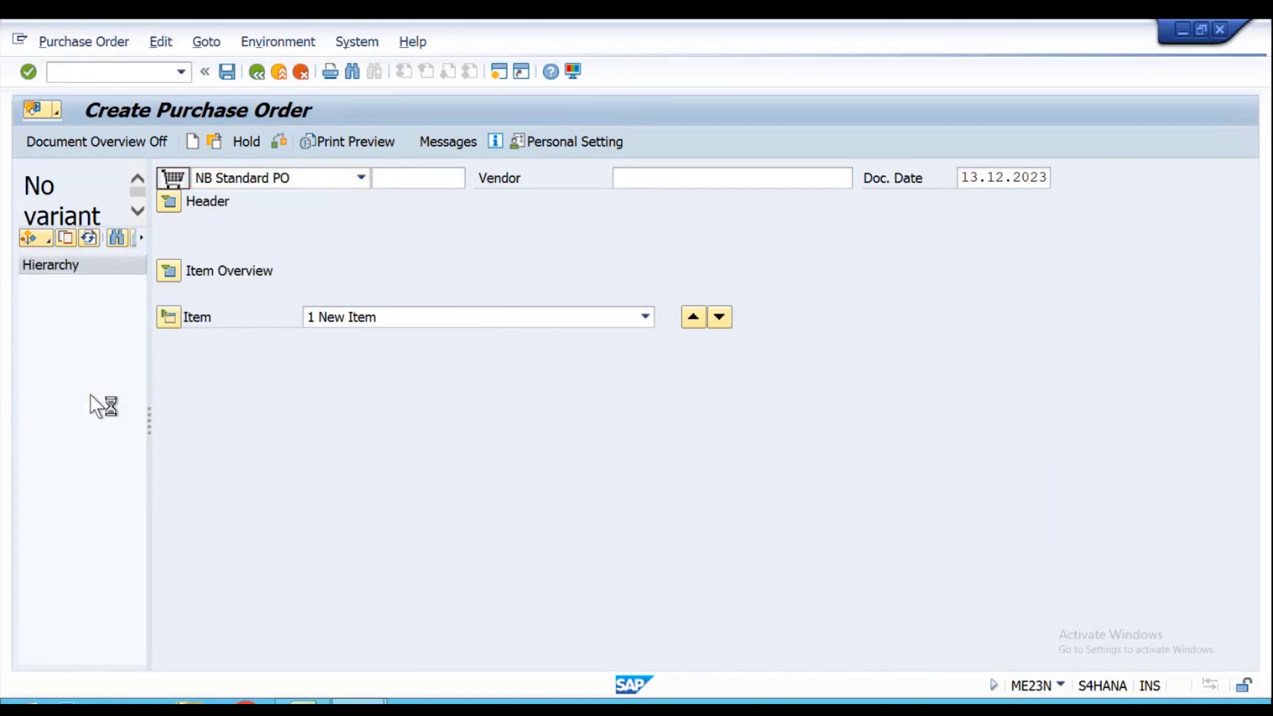
left_click(86, 284)
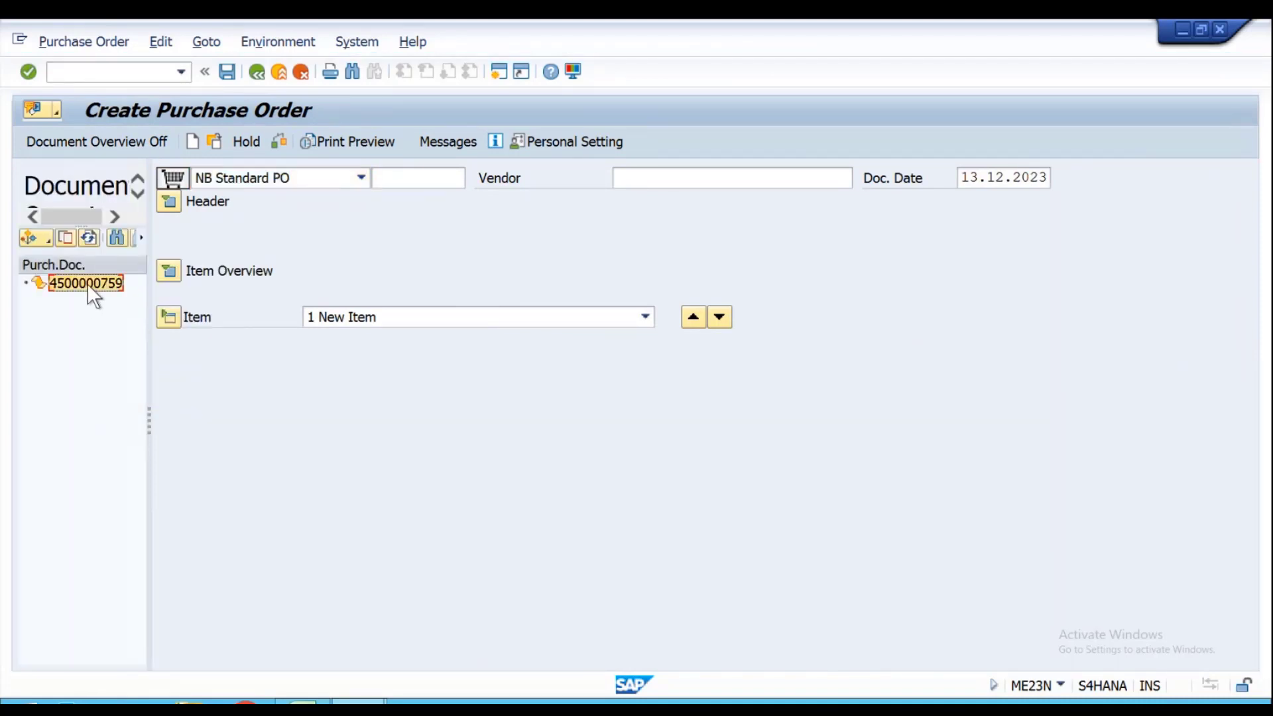
left_click(64, 237)
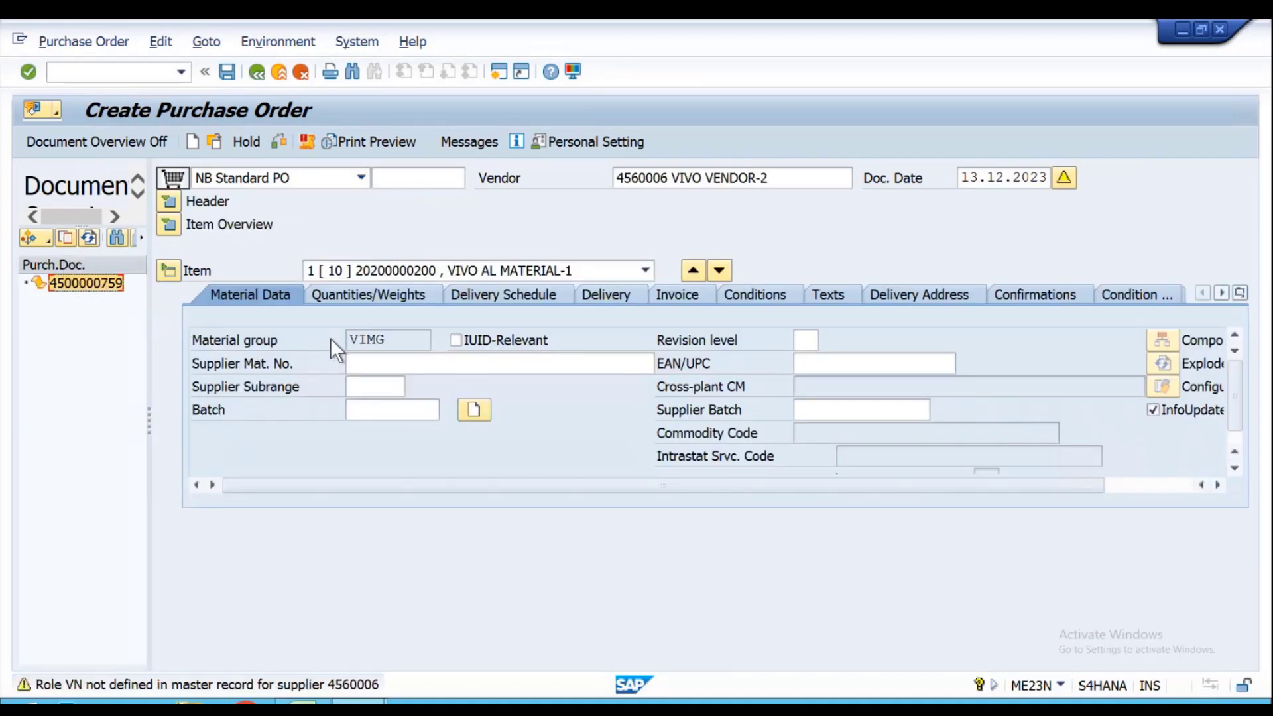
- Set the PO quantity of item 10 to 10 KG in the item overview and save the order despite the system messages
left_click(168, 226)
left_click_drag(835, 274, 916, 272)
type("10")
key("Return")
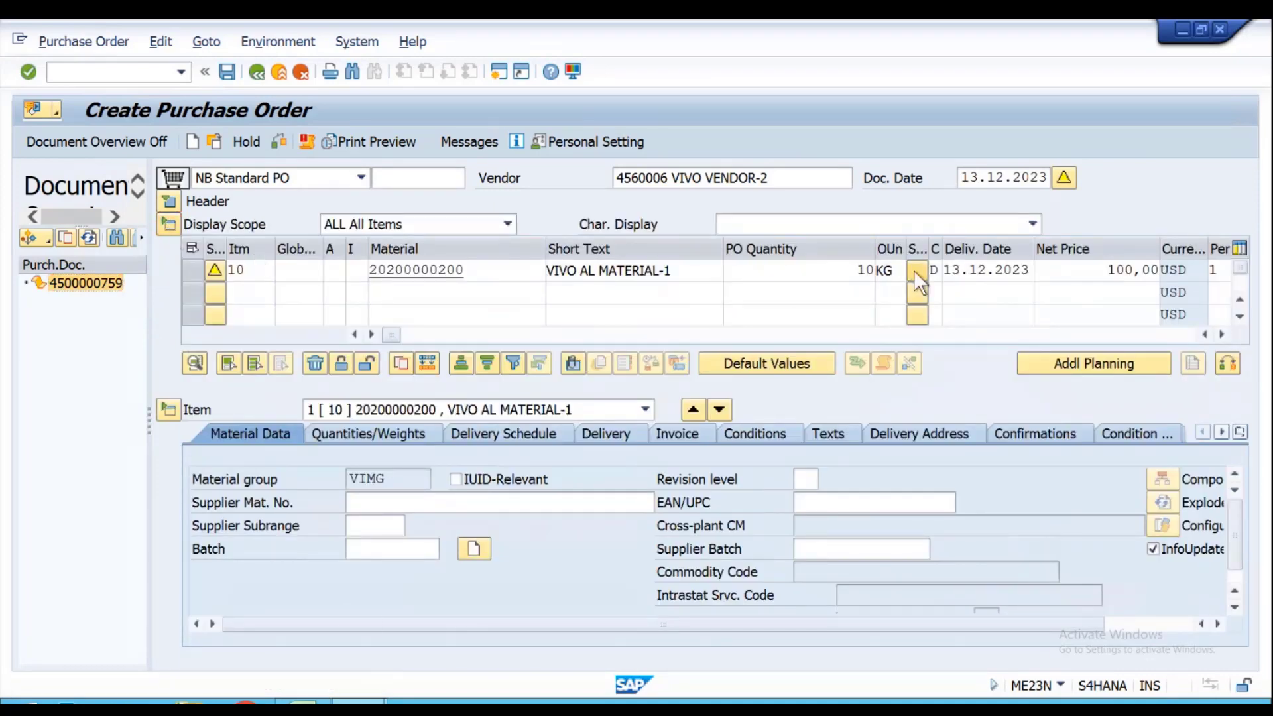
left_click(227, 70)
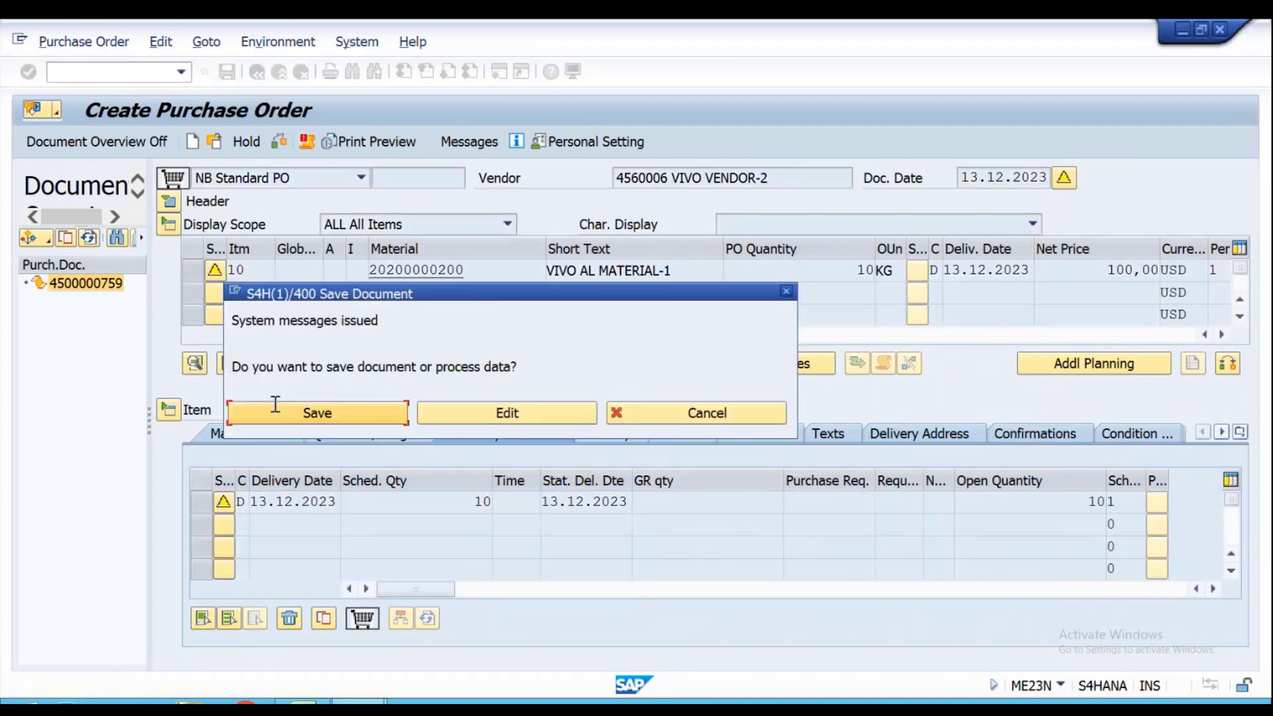
left_click(274, 407)
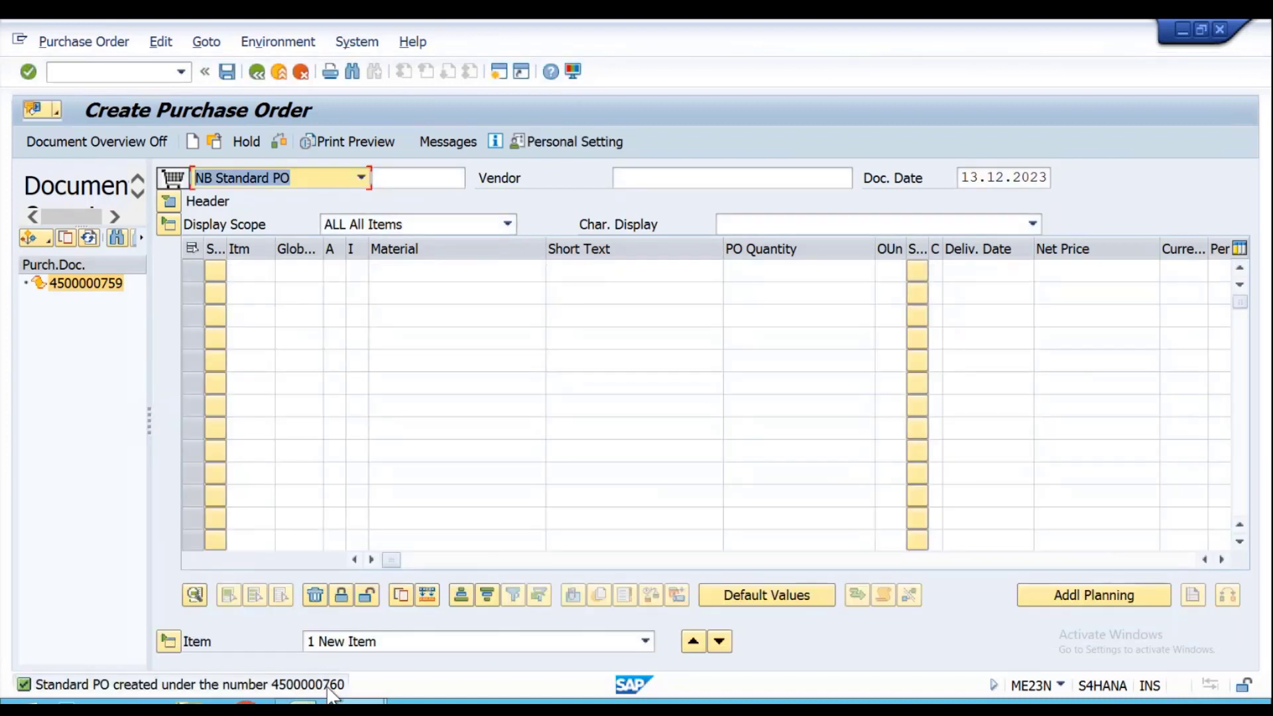
- Run transaction code /NSPRO and display the SAP Reference IMG
left_click(137, 80)
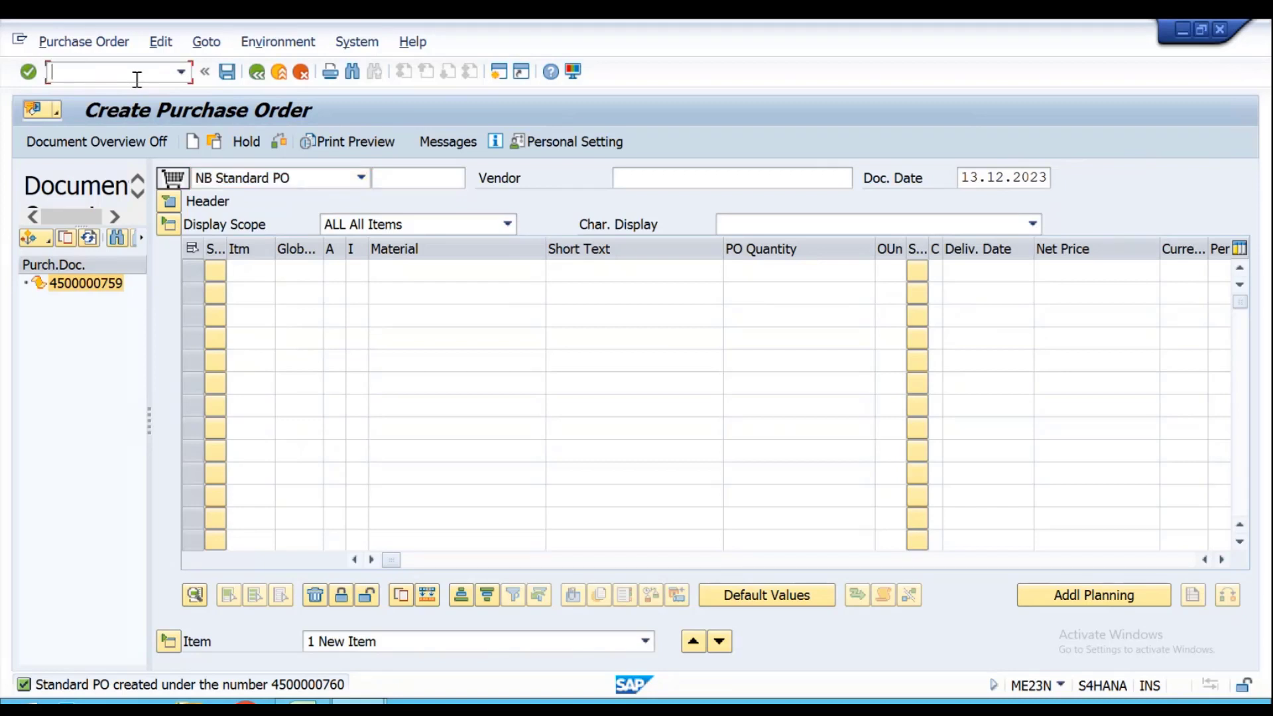
type("/NSPRO")
key("Return")
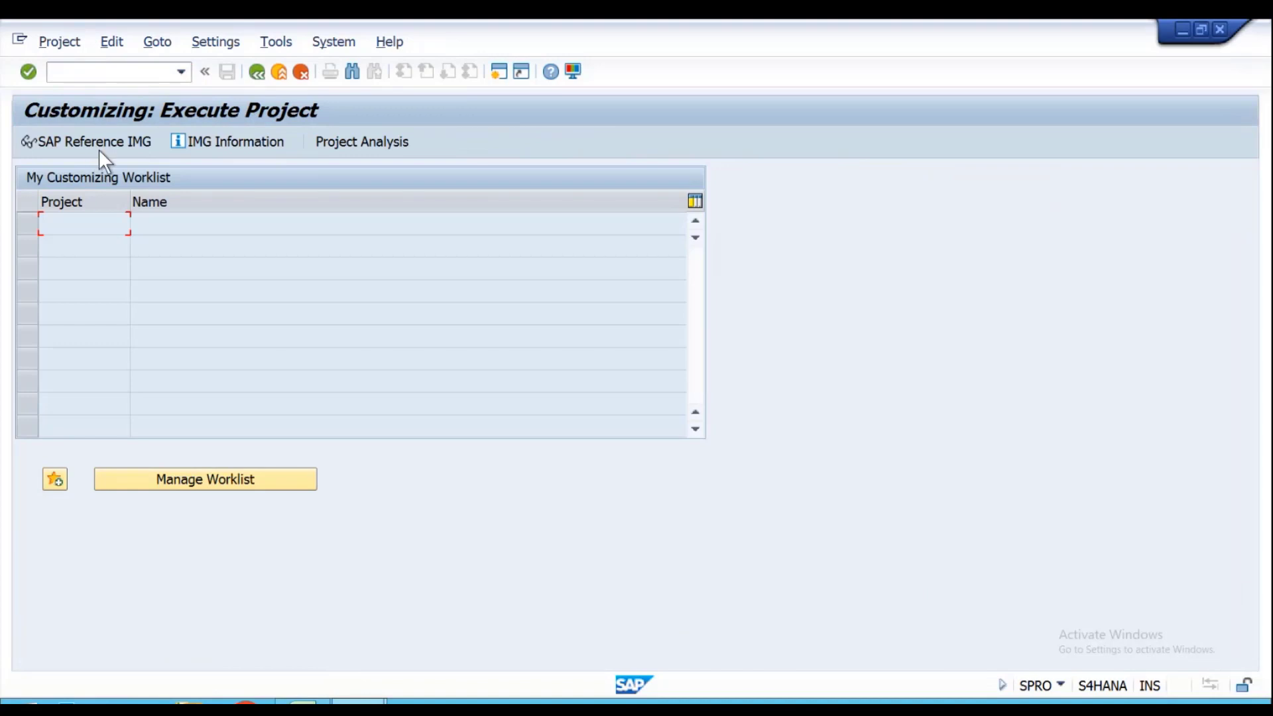
left_click(101, 149)
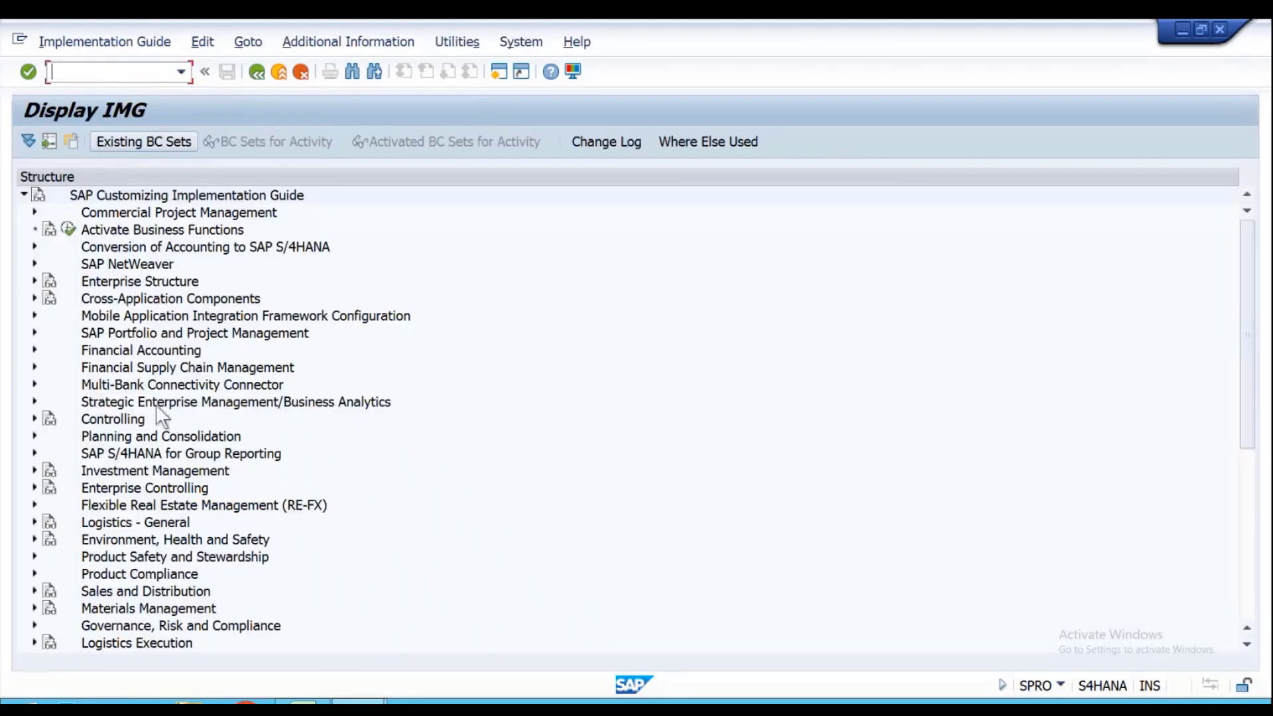
- Find the Materials Management node in the implementation guide structure and expand it
left_click(157, 407)
key("Down")
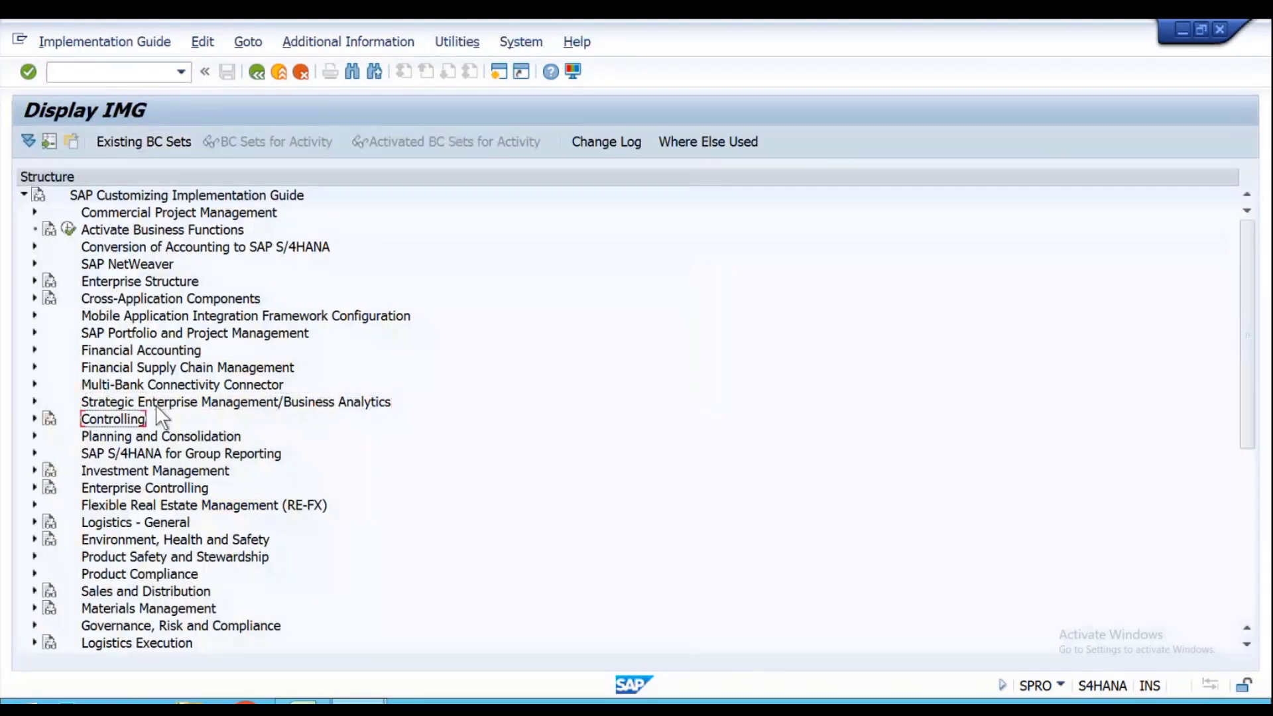
key("Down")
key("Down")
key("Down")
key("Down")
key("Down")
key("Down")
key("Down")
key("Down")
key("Down")
key("Down")
key("Down")
key("Down")
key("Down")
key("Down")
key("Down")
key("Down")
key("Down")
key("Down")
key("Down")
key("Down")
key("Up")
key("Up")
key("Up")
key("Up")
key("Up")
key("Up")
key("Up")
key("Up")
key("Up")
key("Up")
key("Up")
key("Up")
key("Up")
key("Up")
key("Up")
key("Up")
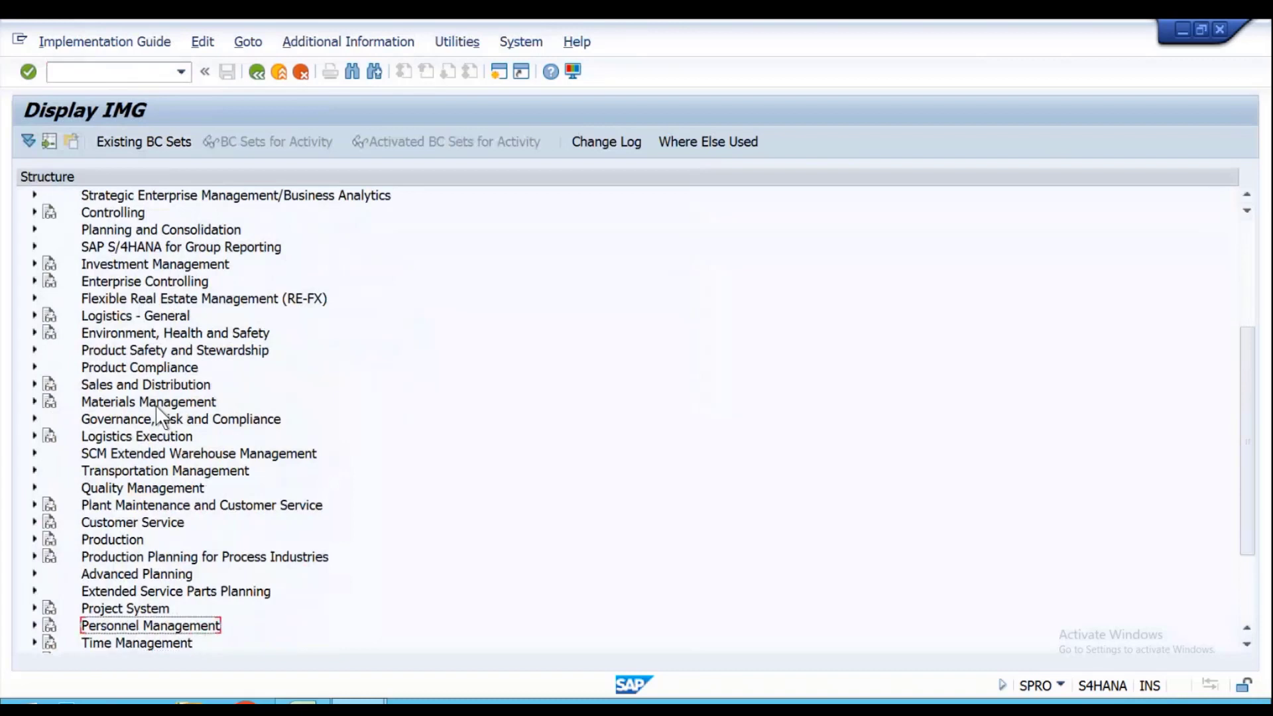
key("Down")
key("Down")
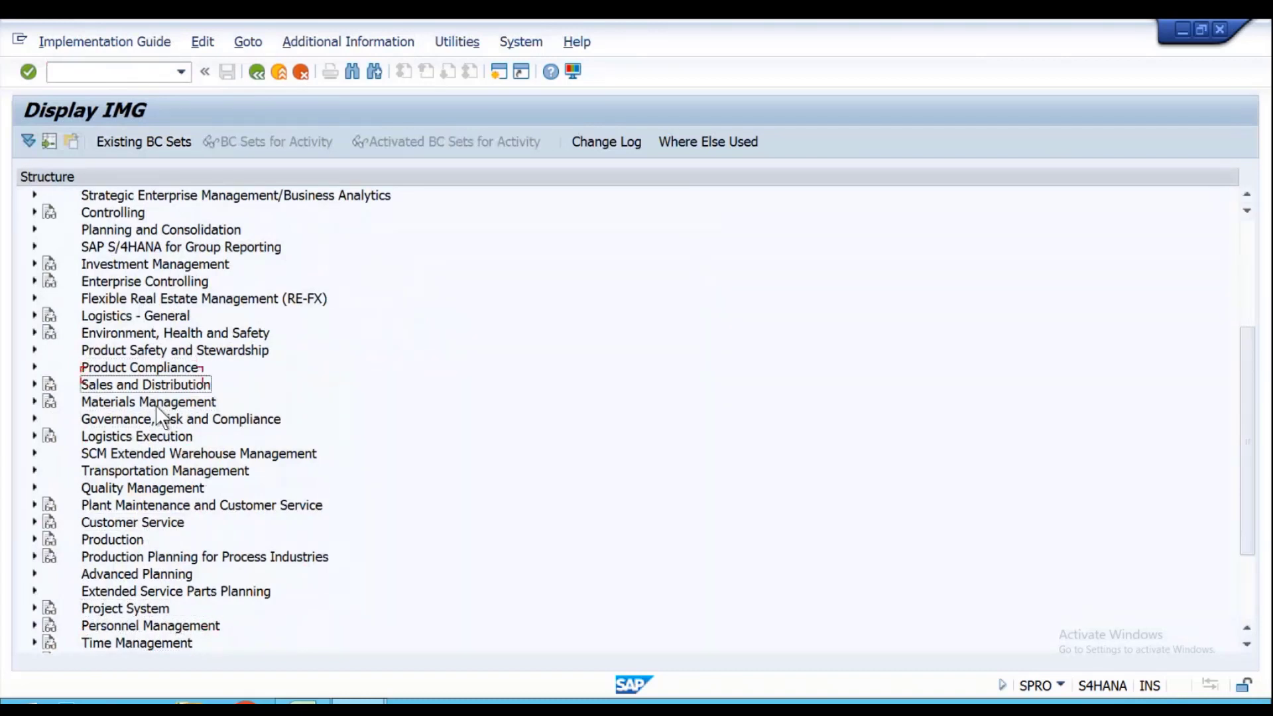
key("Right")
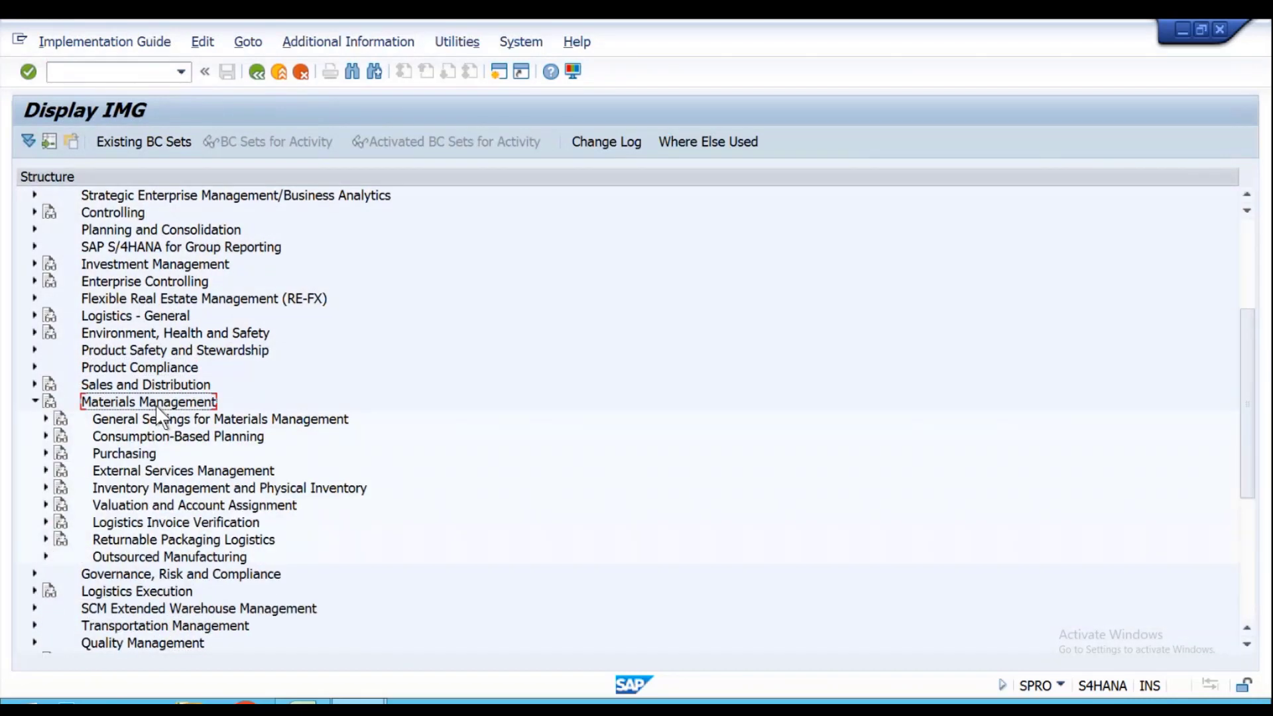
- Expand Purchasing under Materials Management and its Purchase Order node
key("Down")
key("Down")
key("Down")
key("Right")
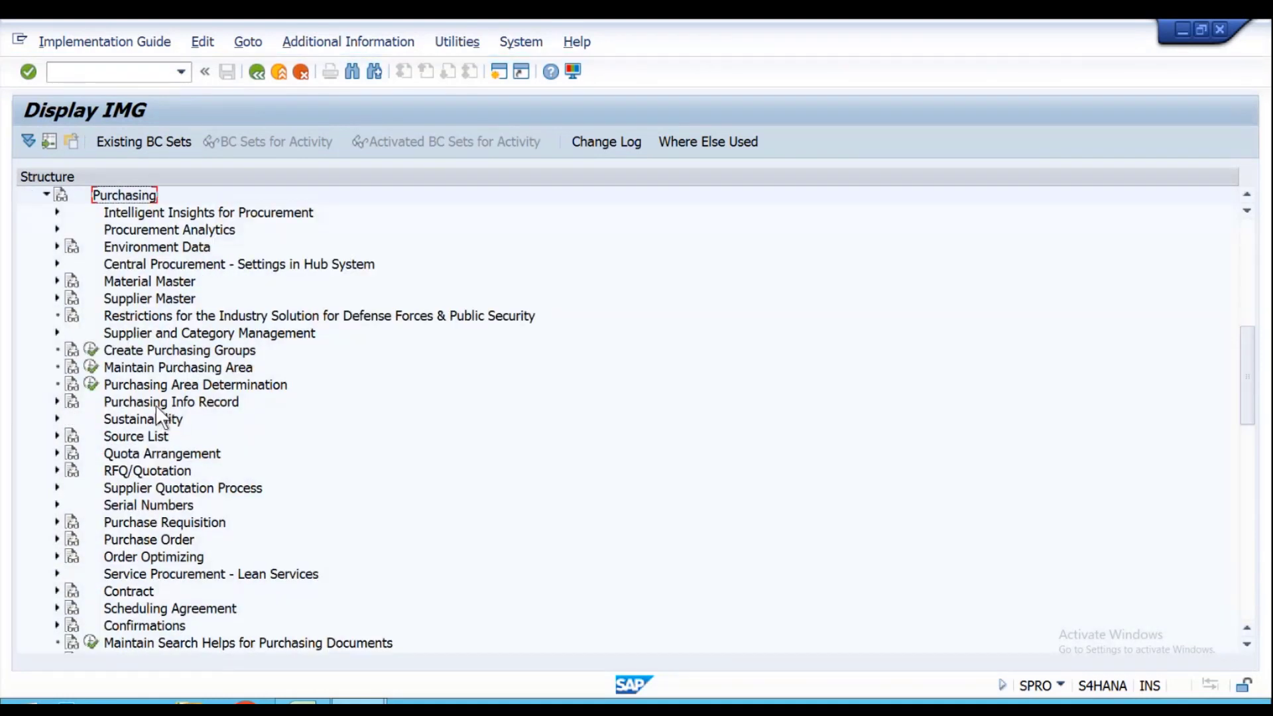
key("Down")
key("Down")
key("Down")
key("Down")
key("Down")
key("Down")
key("Down")
key("Down")
key("Down")
key("Down")
key("Down")
key("Down")
key("Down")
key("Down")
key("Down")
key("Down")
key("Down")
key("Down")
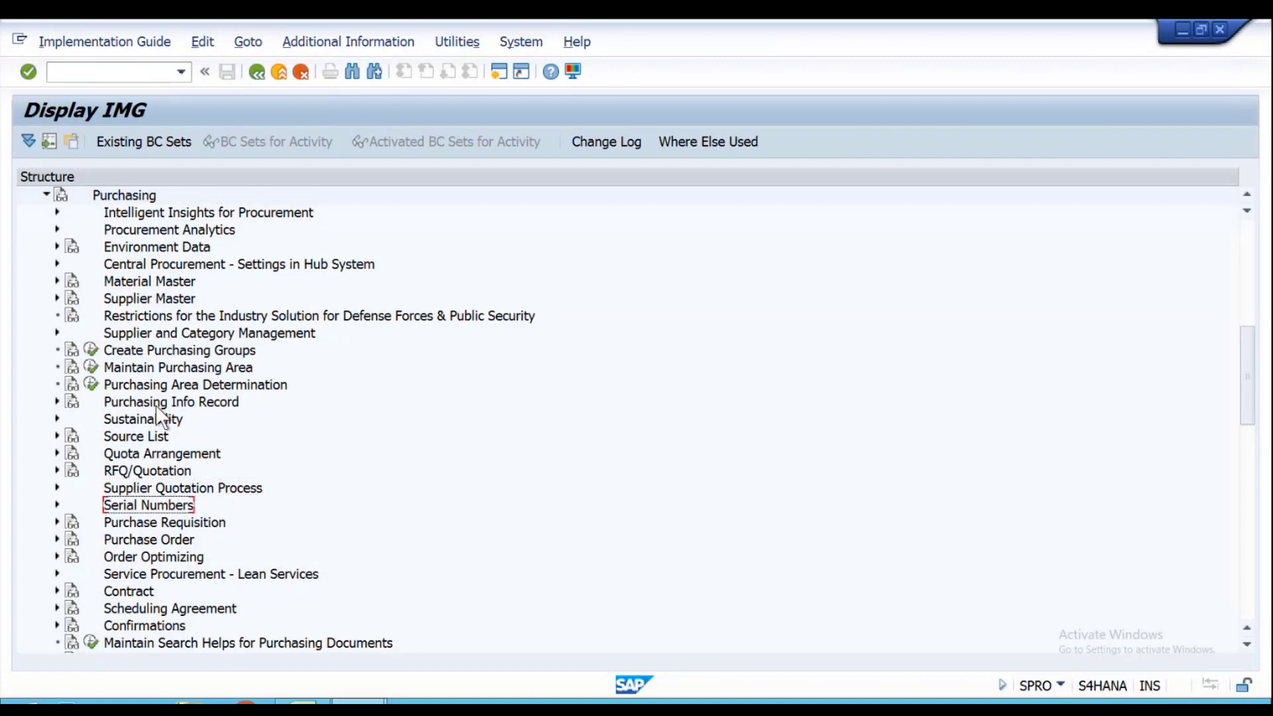
key("Down")
key("Down")
key("Down")
key("Up")
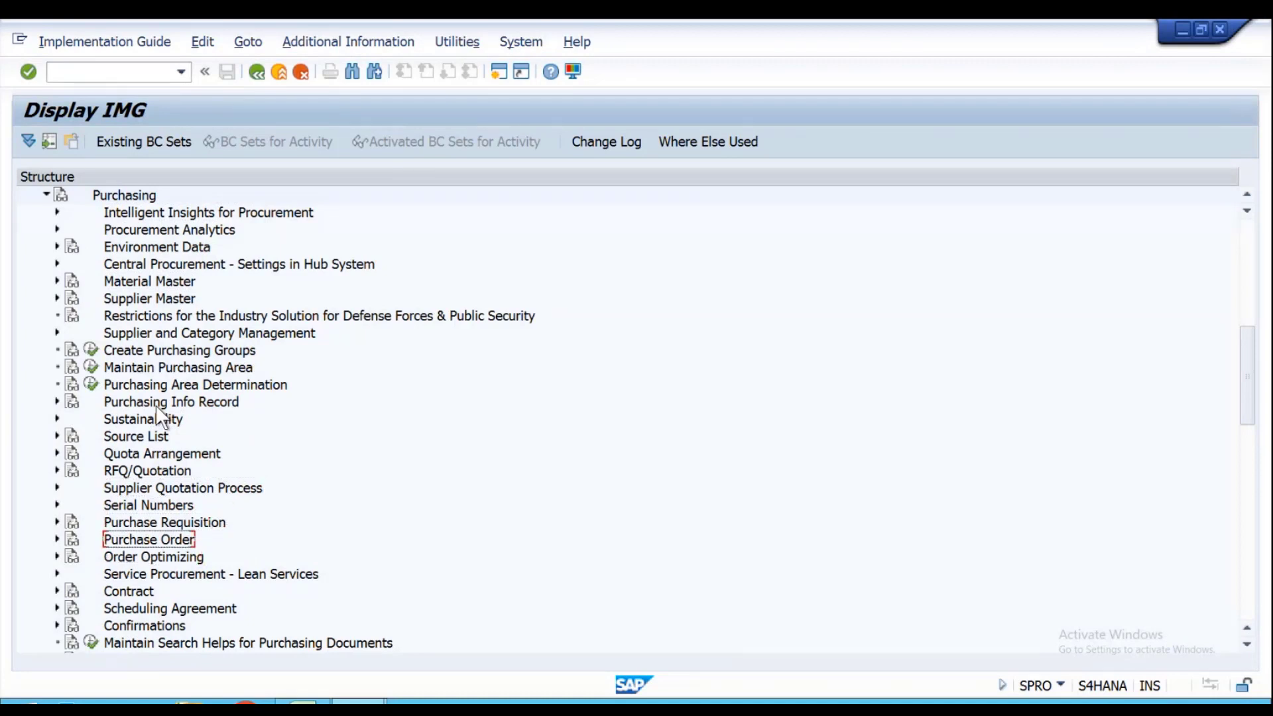
key("Right")
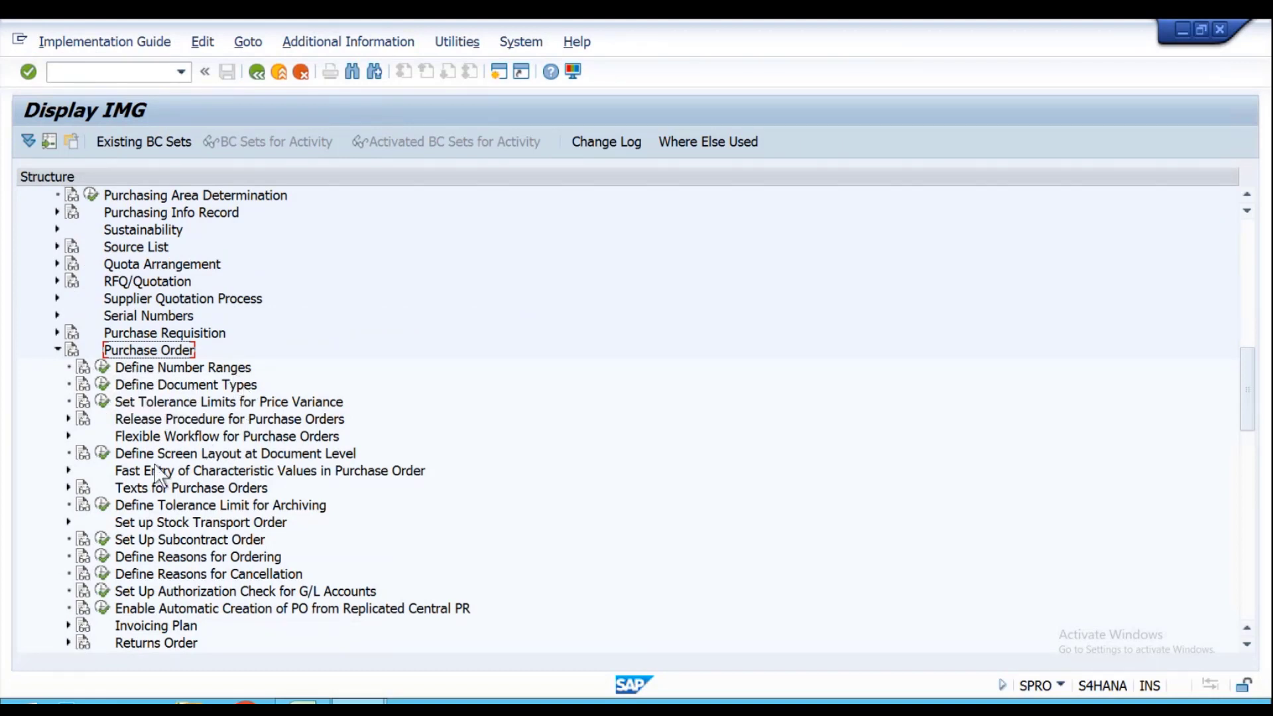
- Execute Define Screen Layout at Document Level for purchase orders and position the list at field selection key NBF
left_click(104, 455)
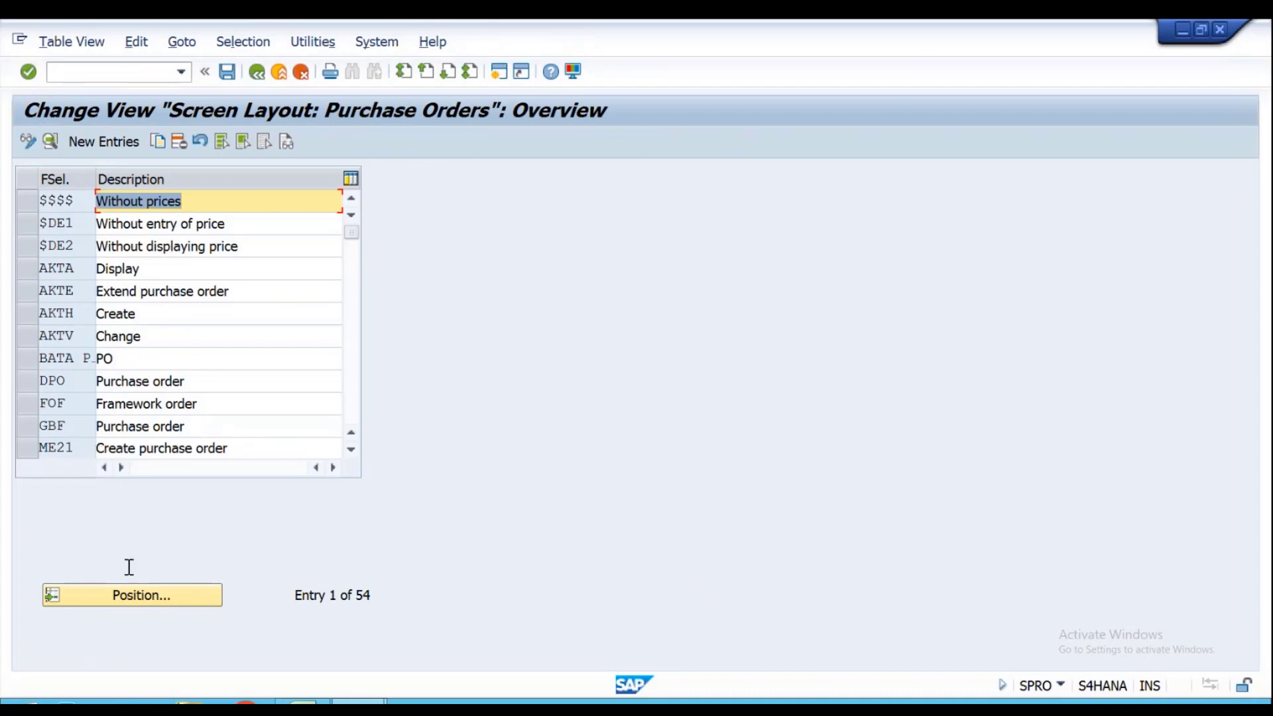
left_click(122, 595)
type("N")
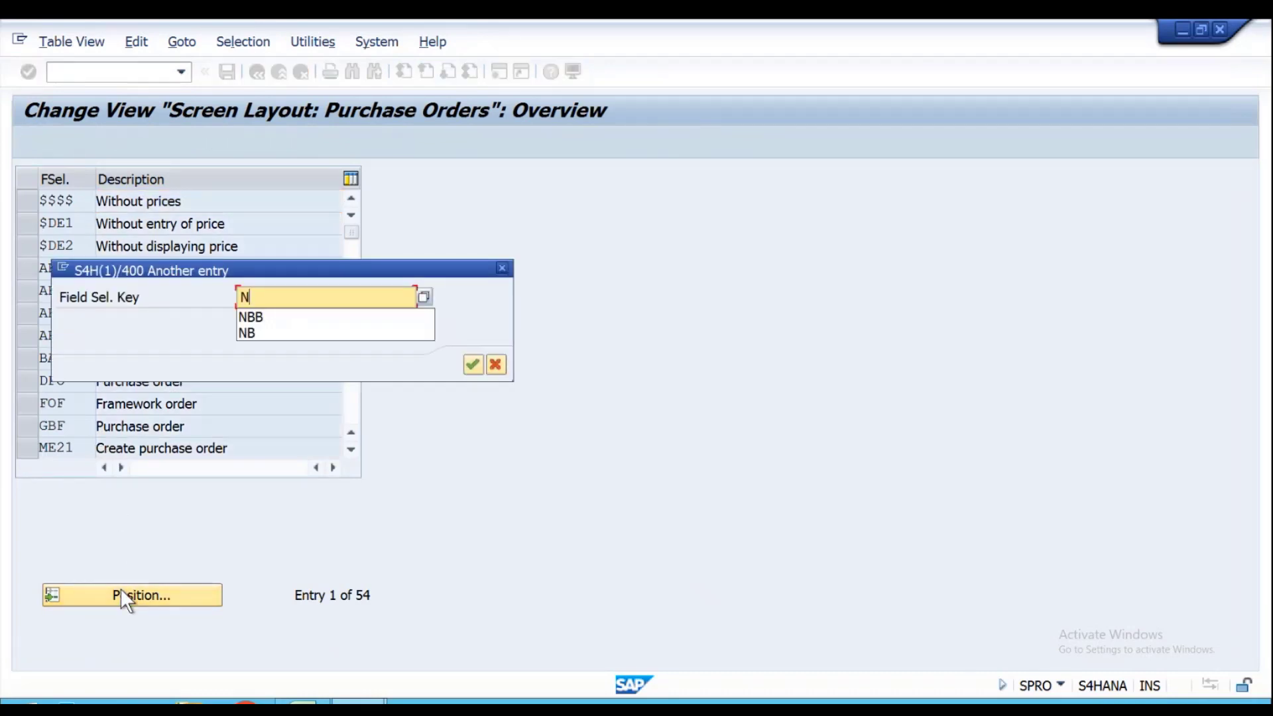
type("BB")
key("Return")
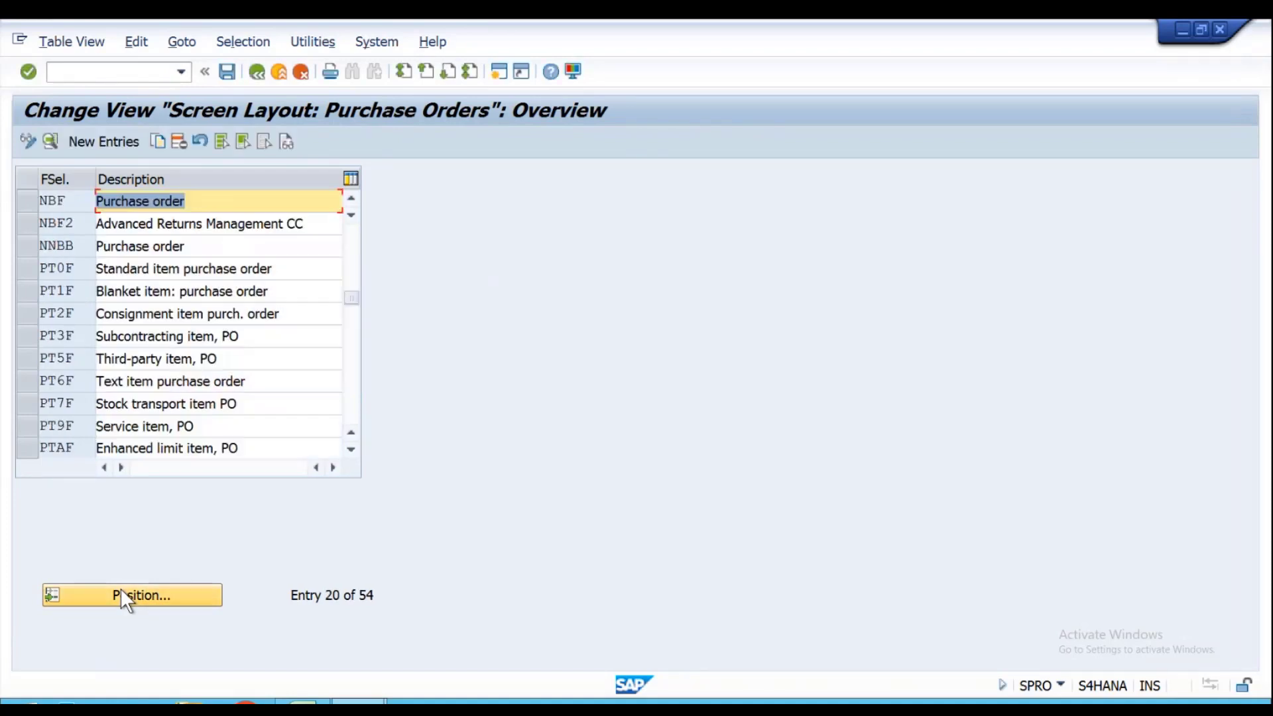
- Open the NBF purchase order entry's field selection groups and display the fields of the Basic Data, Item group
left_click(31, 203)
double_click(53, 200)
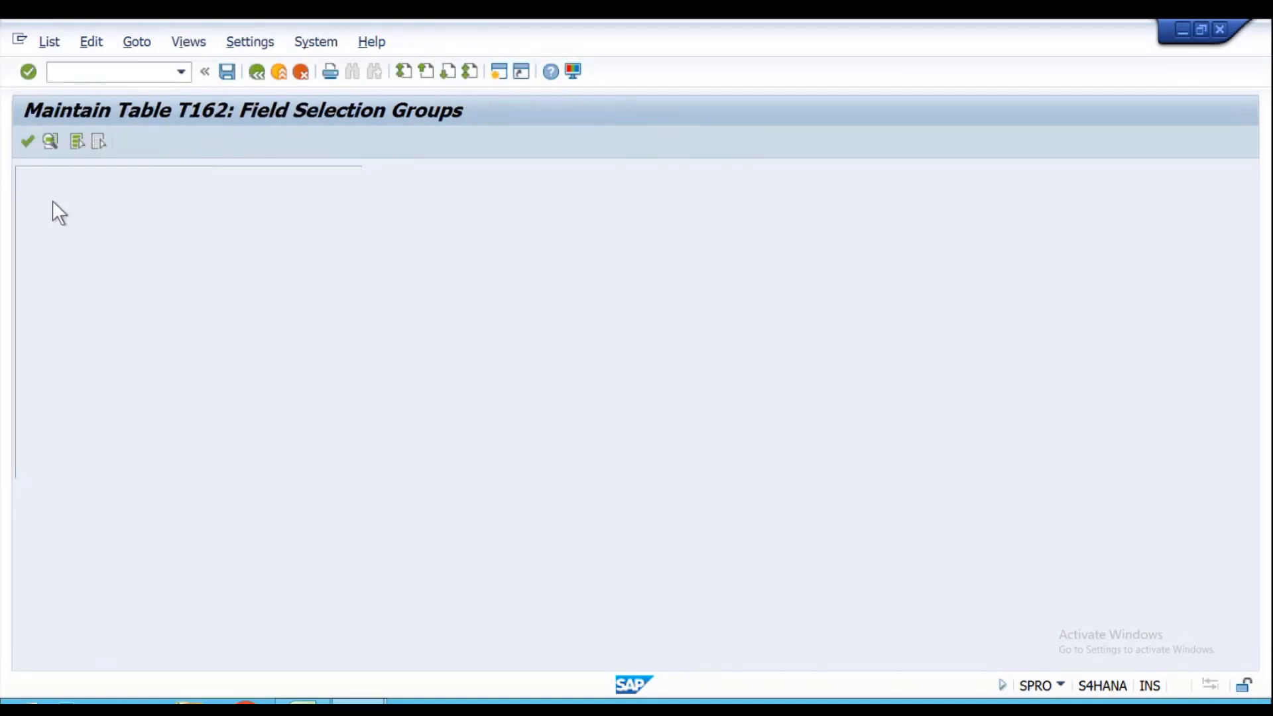
double_click(52, 234)
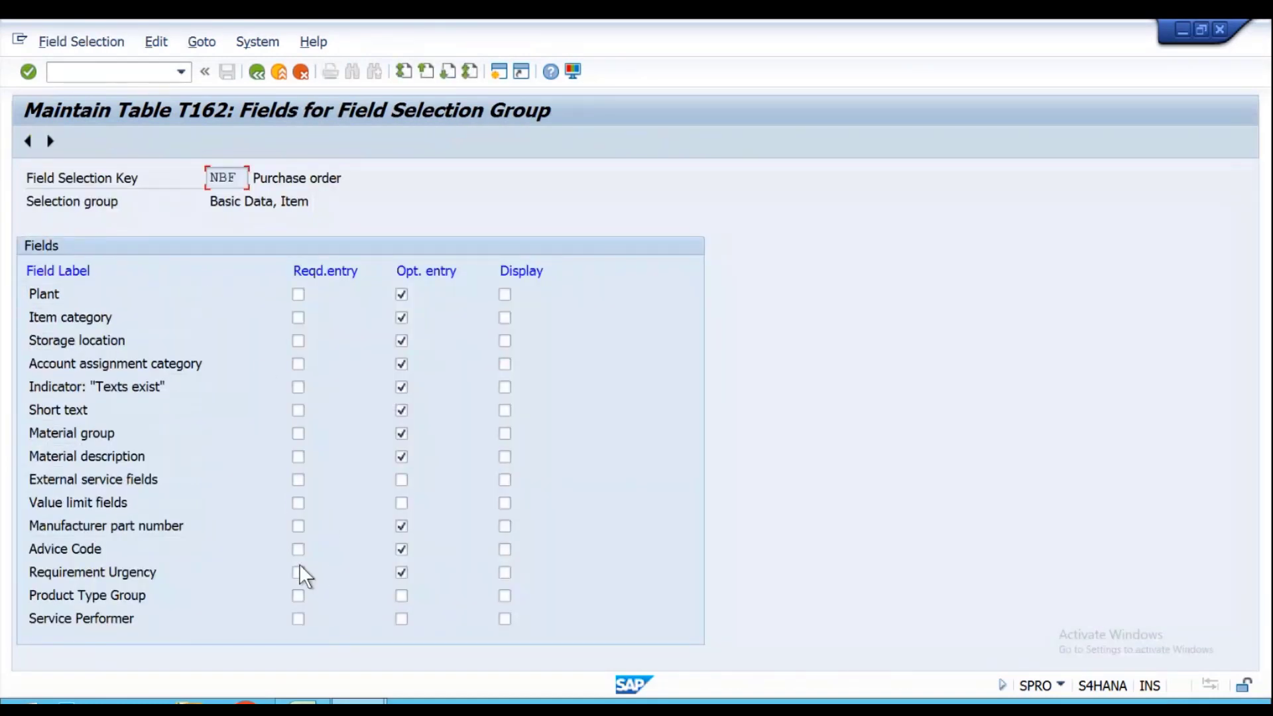
- Examine the NBF field settings in the Terms of delivery and payment group and return to the screen layout overview
left_click(50, 142)
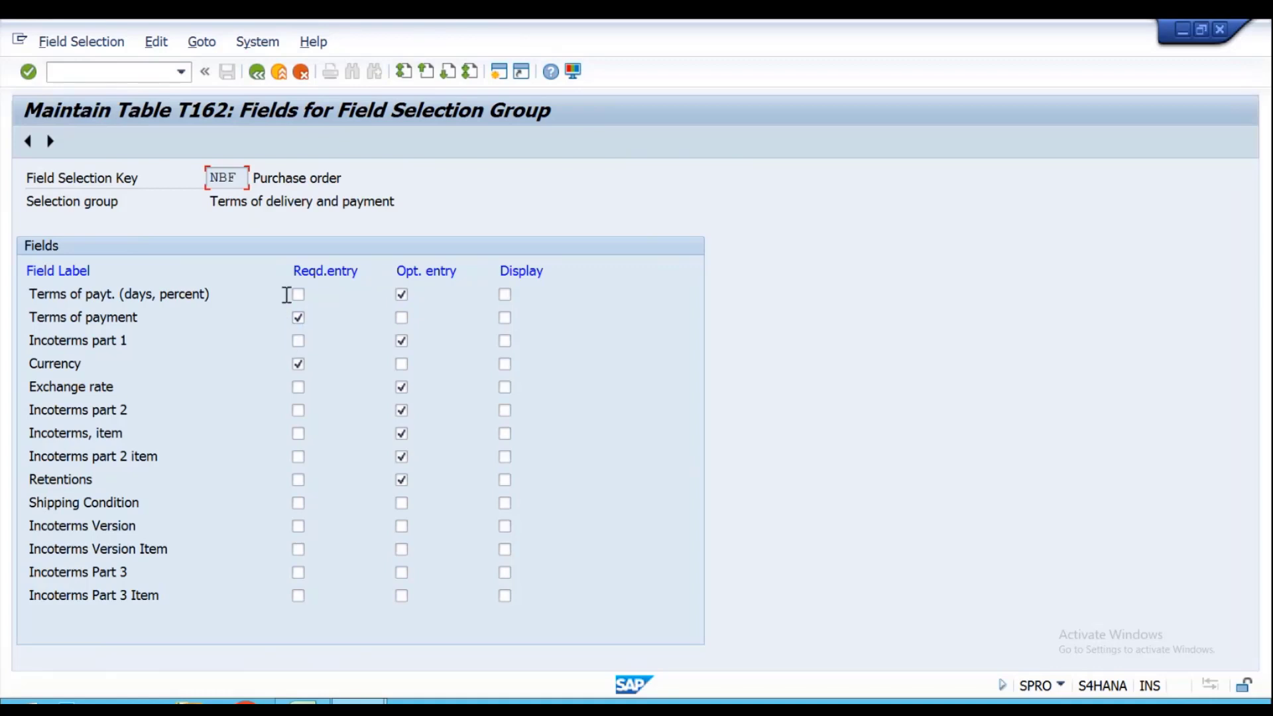
left_click(401, 317)
left_click(401, 317)
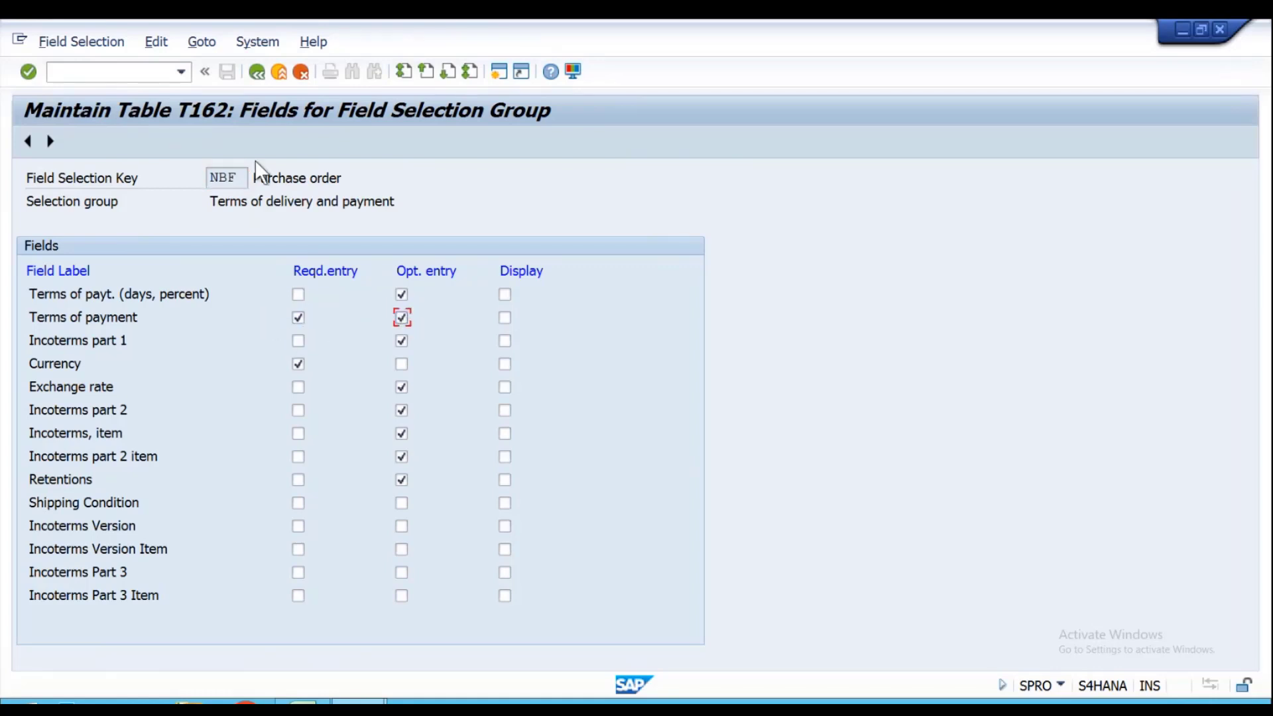
left_click(262, 70)
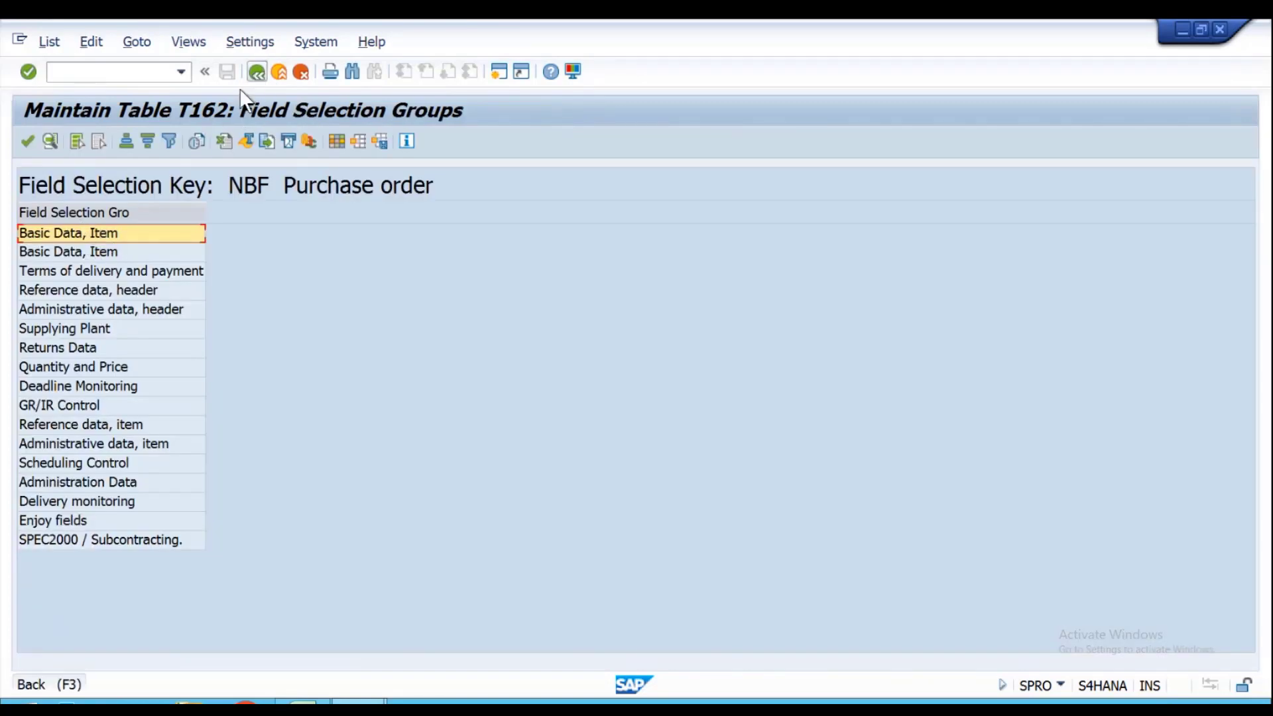
left_click(254, 73)
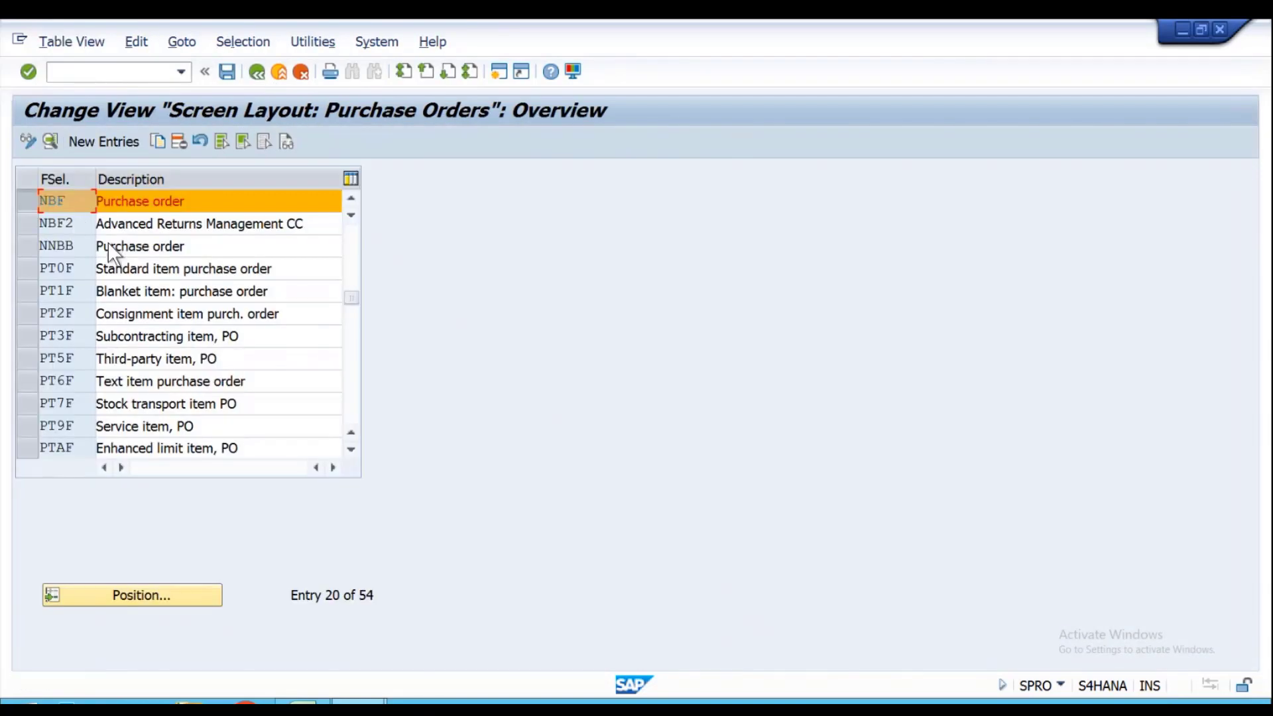
- Copy the NBF purchase order screen layout entry to the new field selection key VBF and save it
left_click(26, 210)
left_click(159, 139)
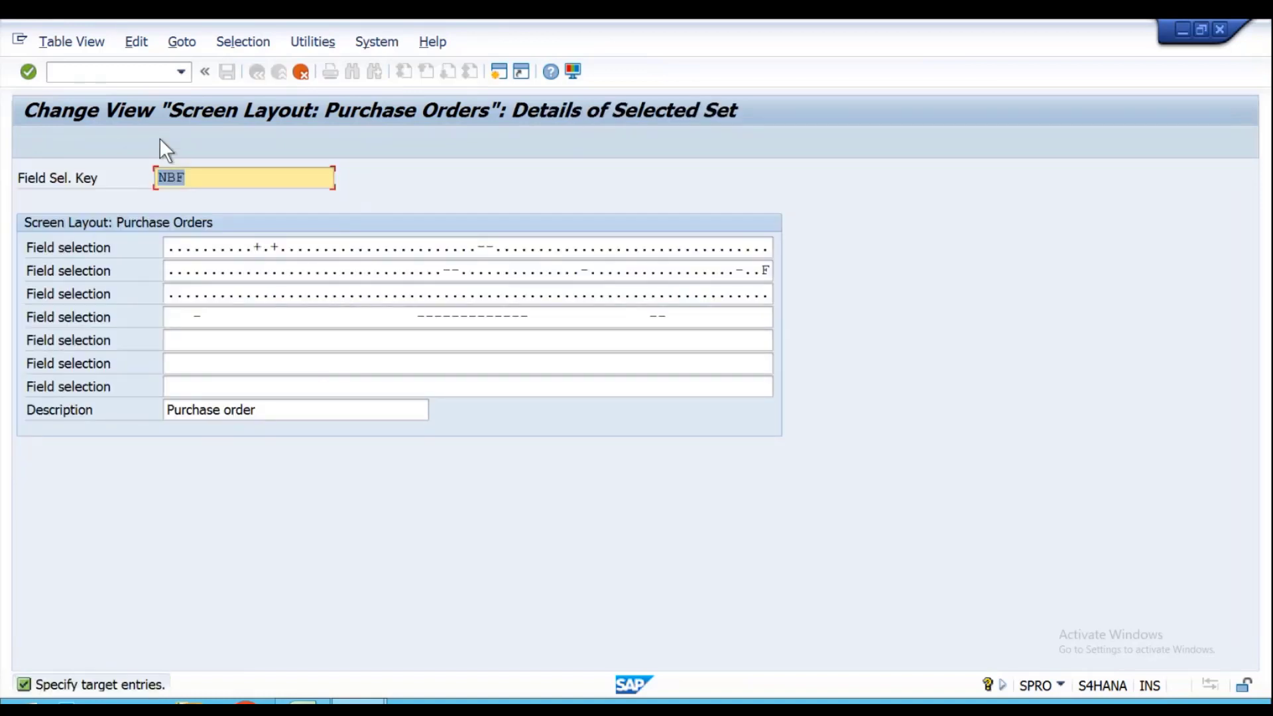
left_click(169, 173)
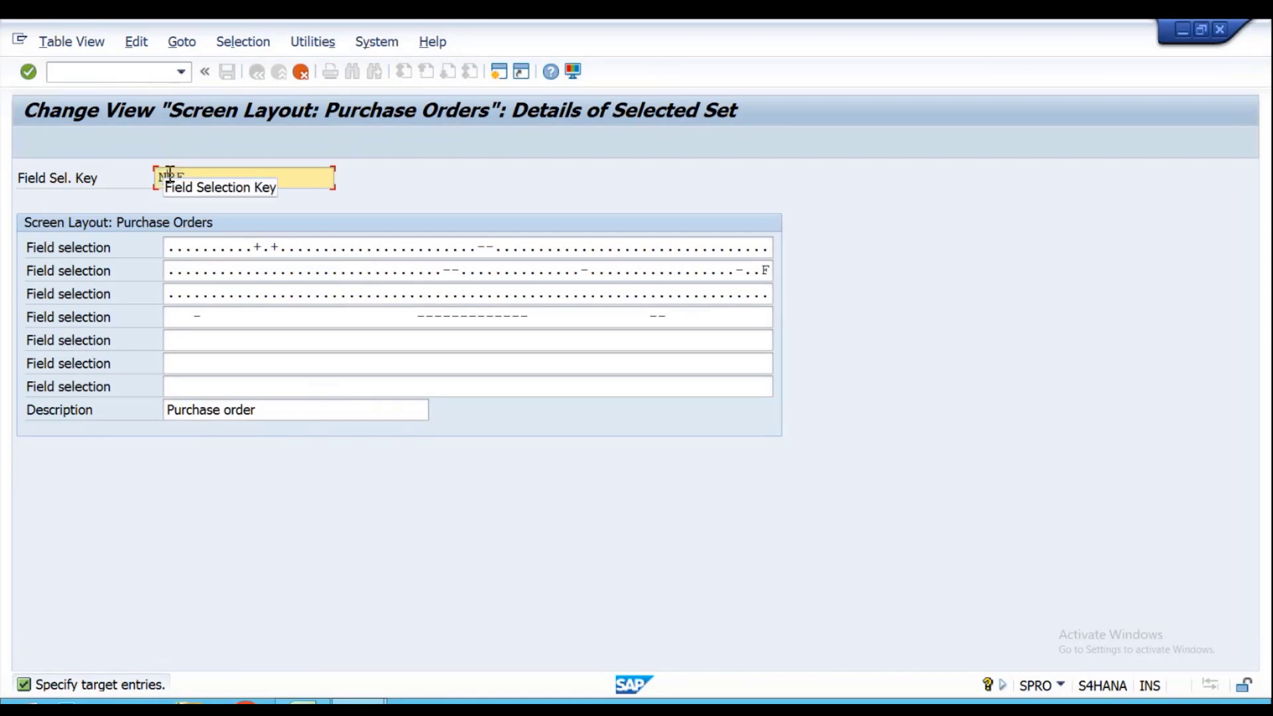
key("BackSpace")
type("V")
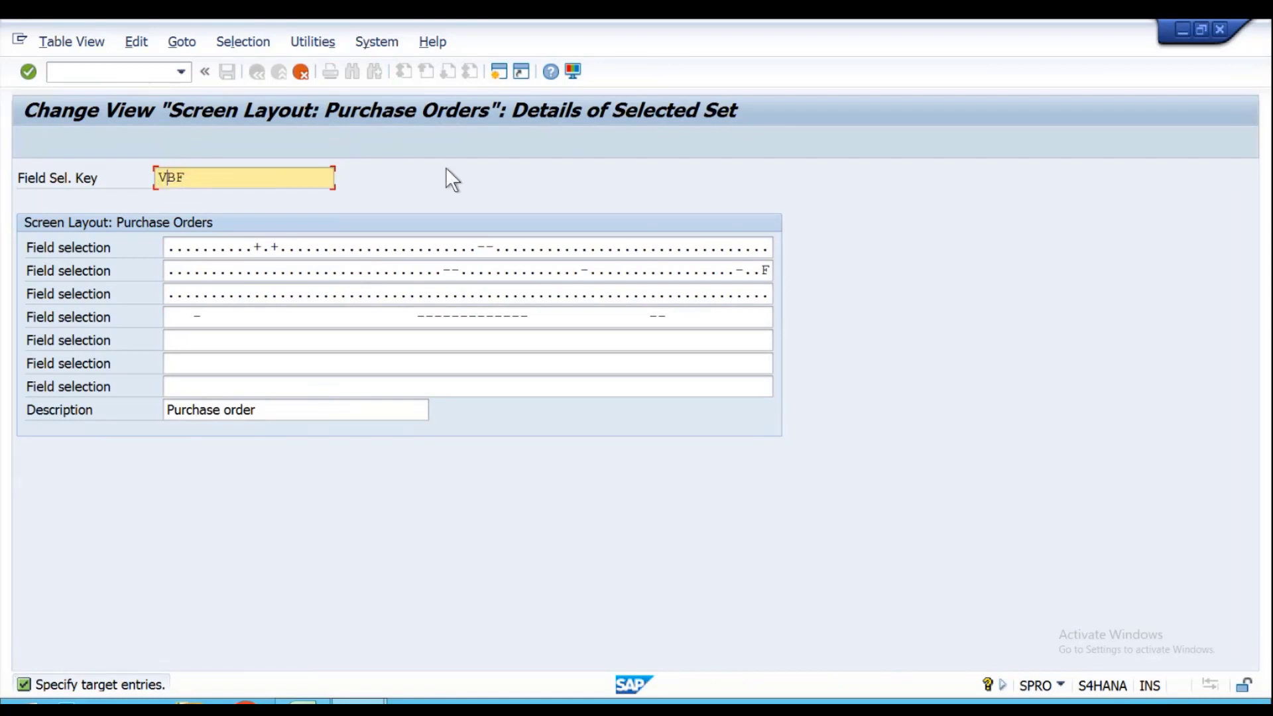
key("Return")
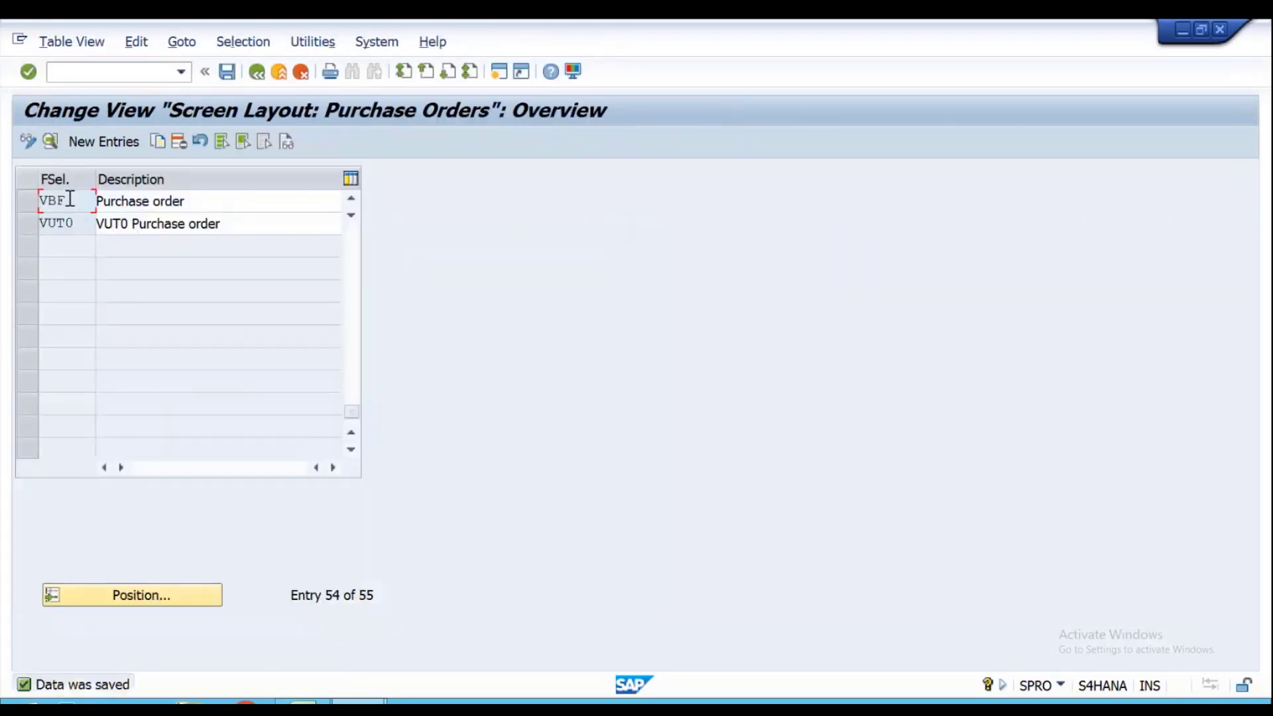
- Make Terms of payment an optional entry in VBF's Terms of delivery and payment group, save, and return to the implementation guide
double_click(69, 197)
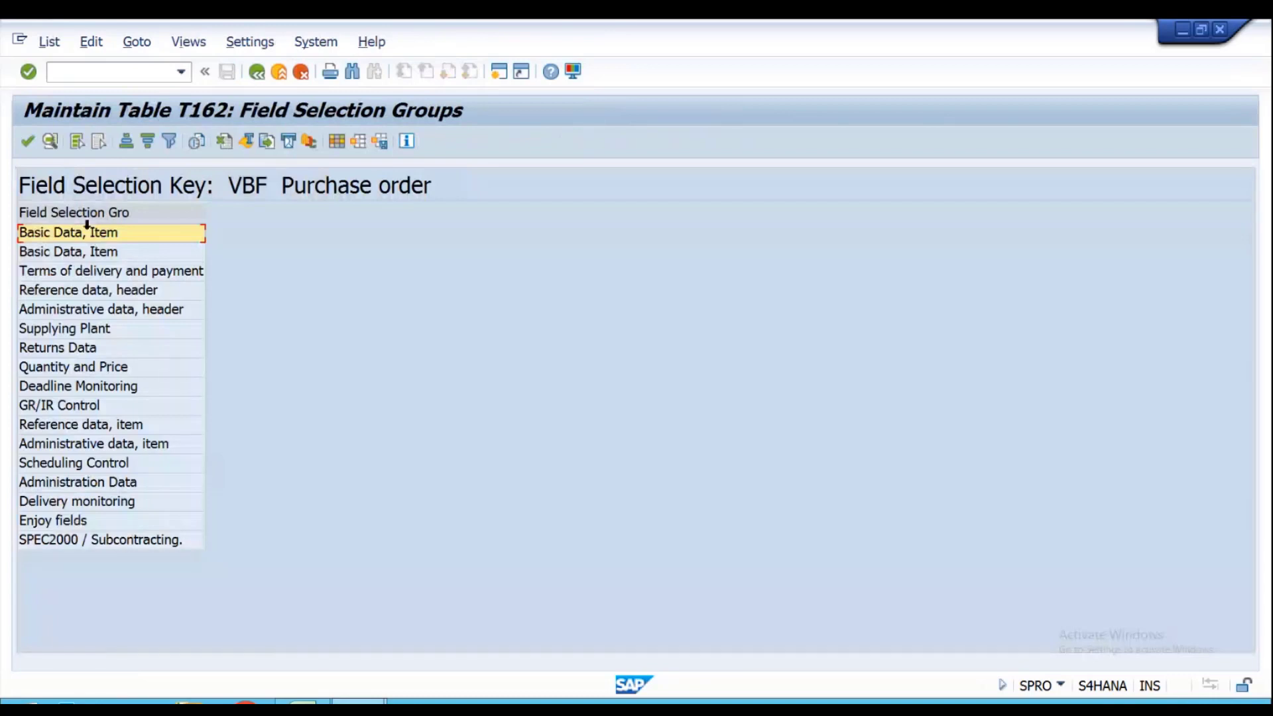
double_click(75, 271)
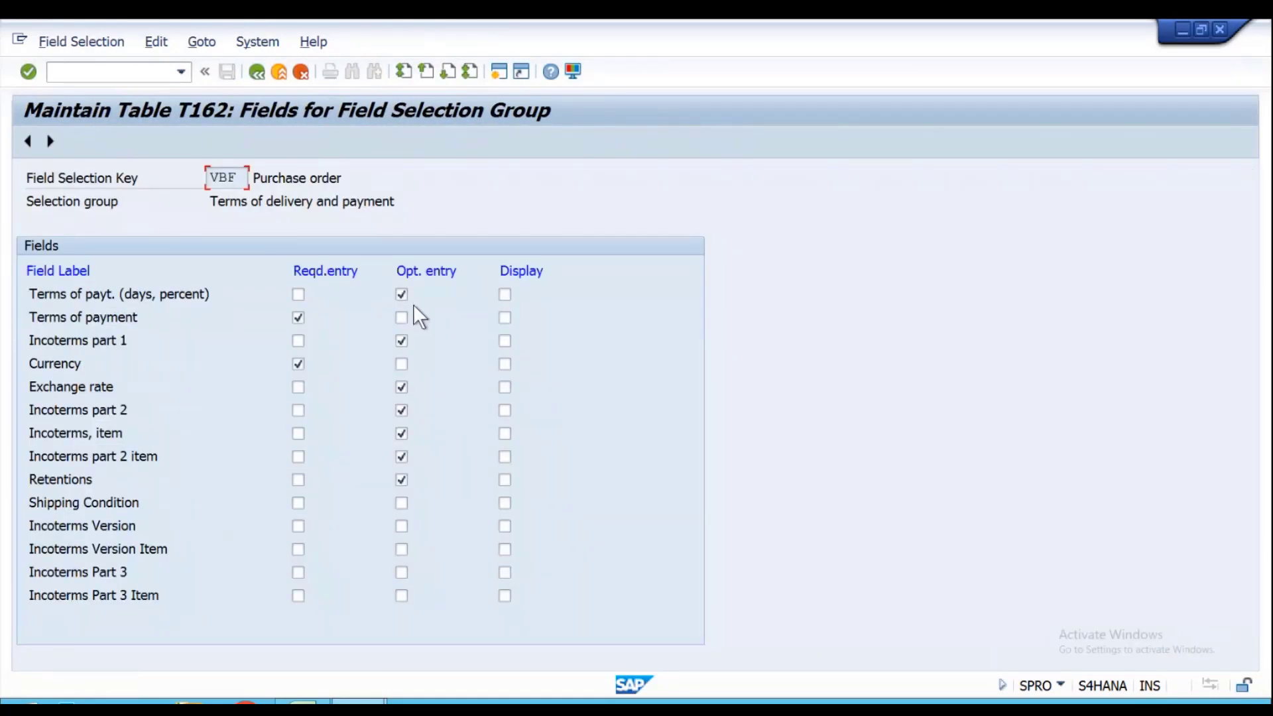
left_click(402, 317)
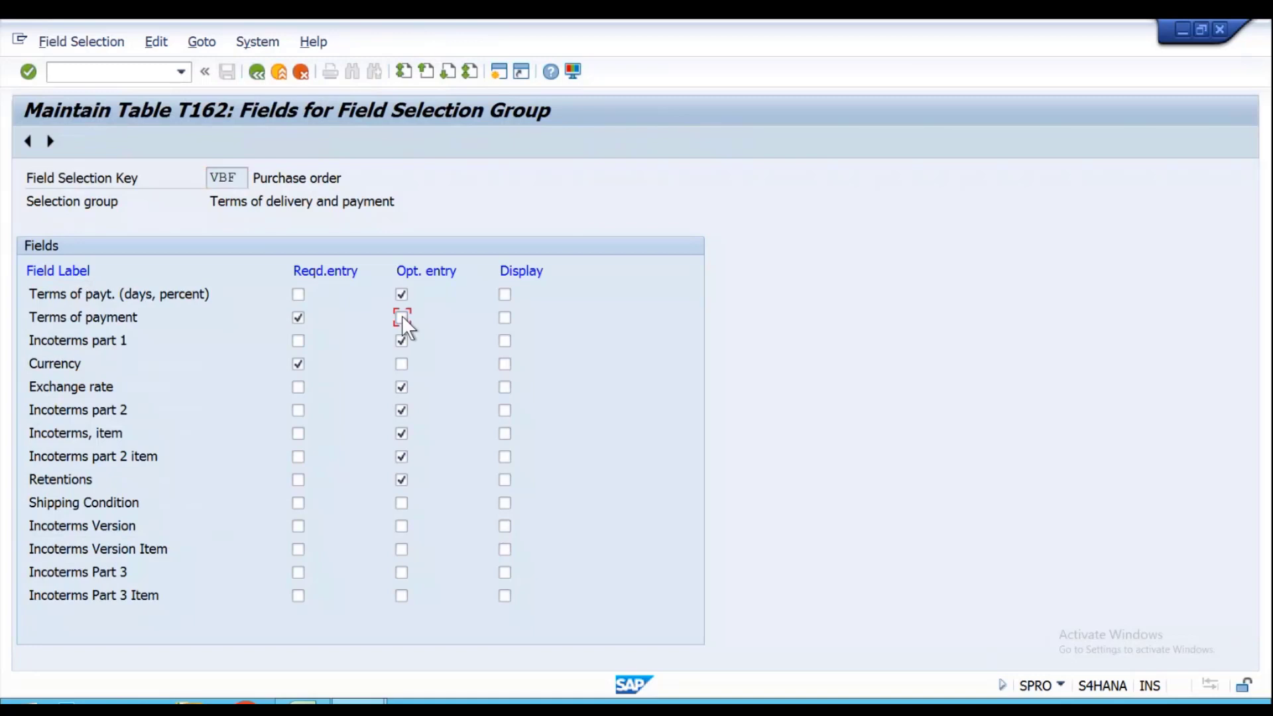
left_click(298, 317)
left_click(257, 72)
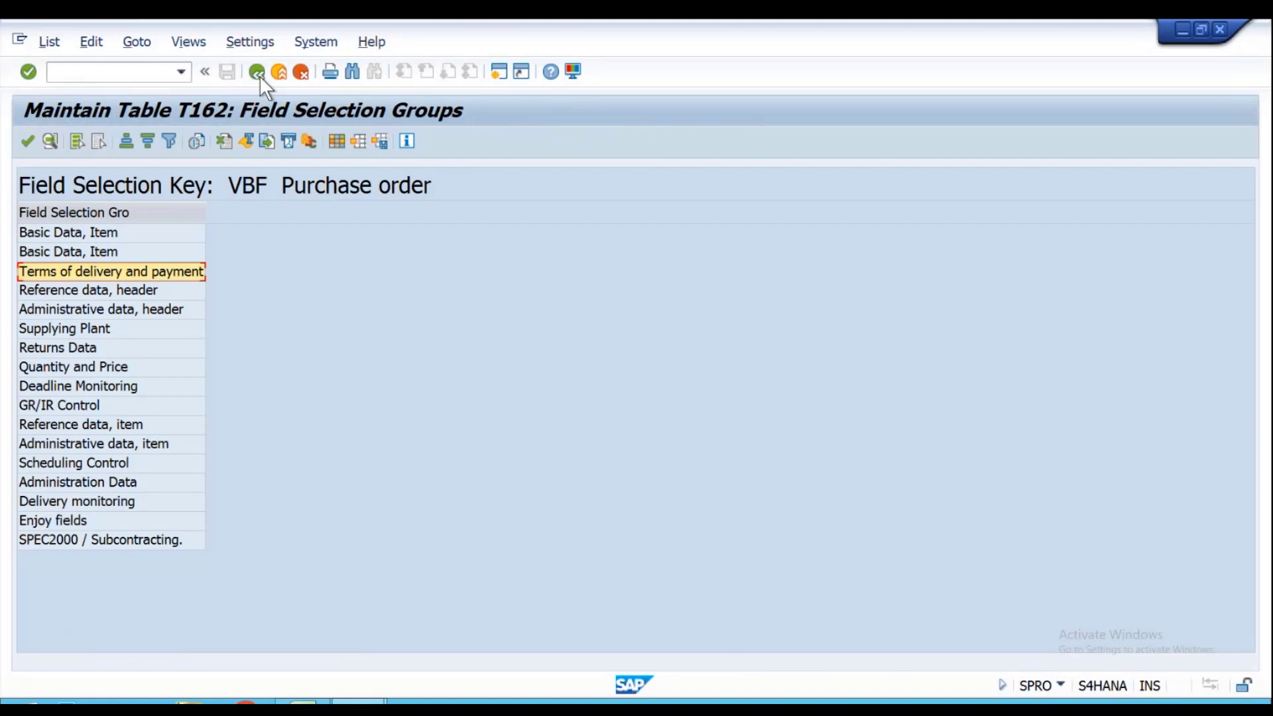
left_click(260, 75)
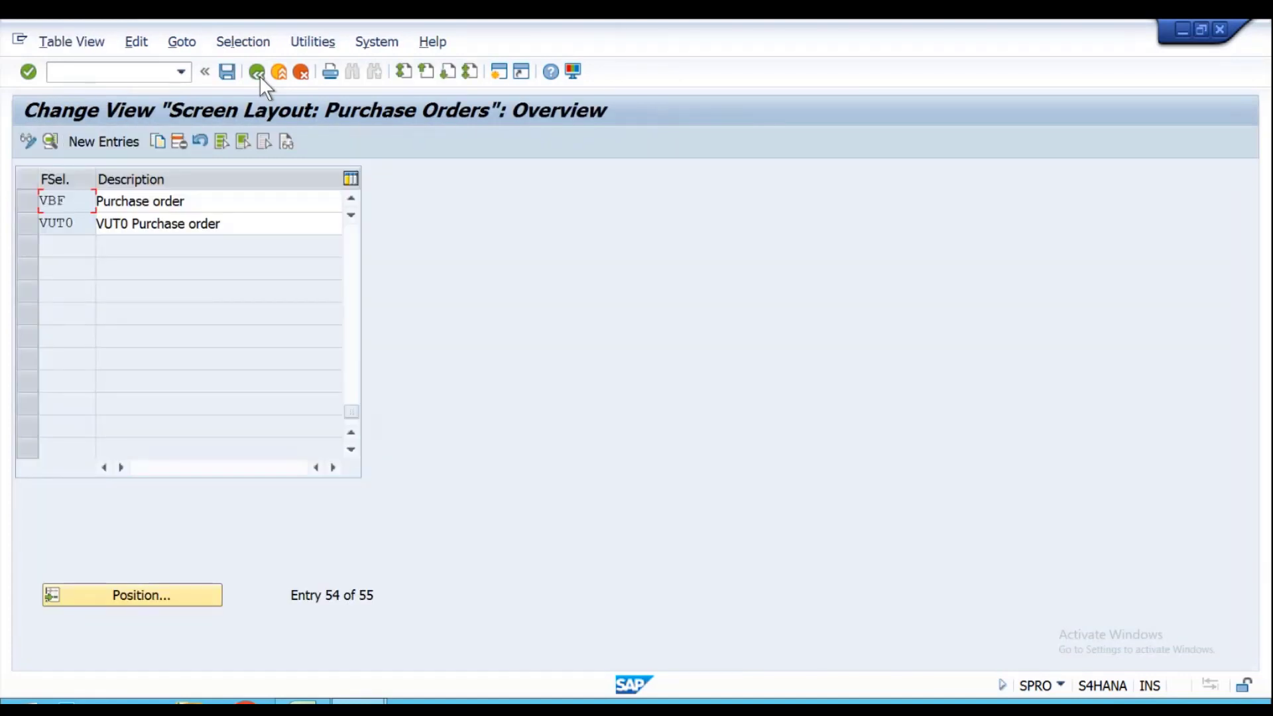
key("ctrl+s")
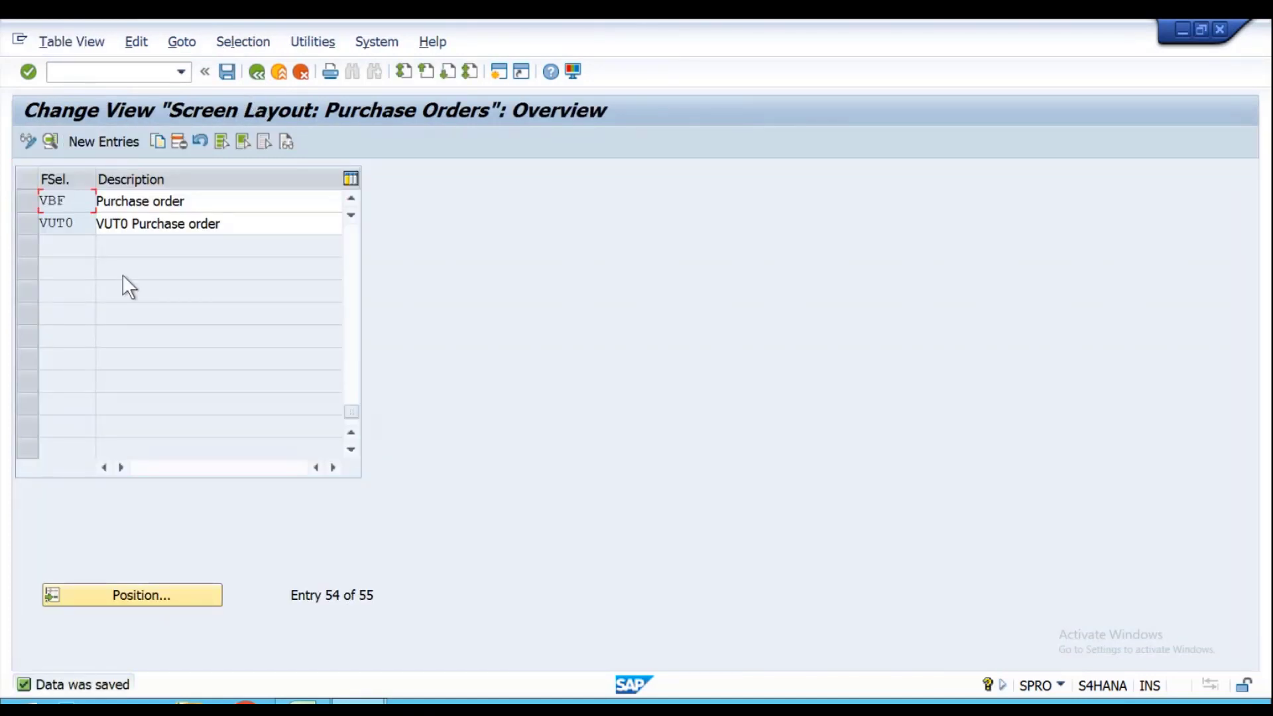
left_click(253, 67)
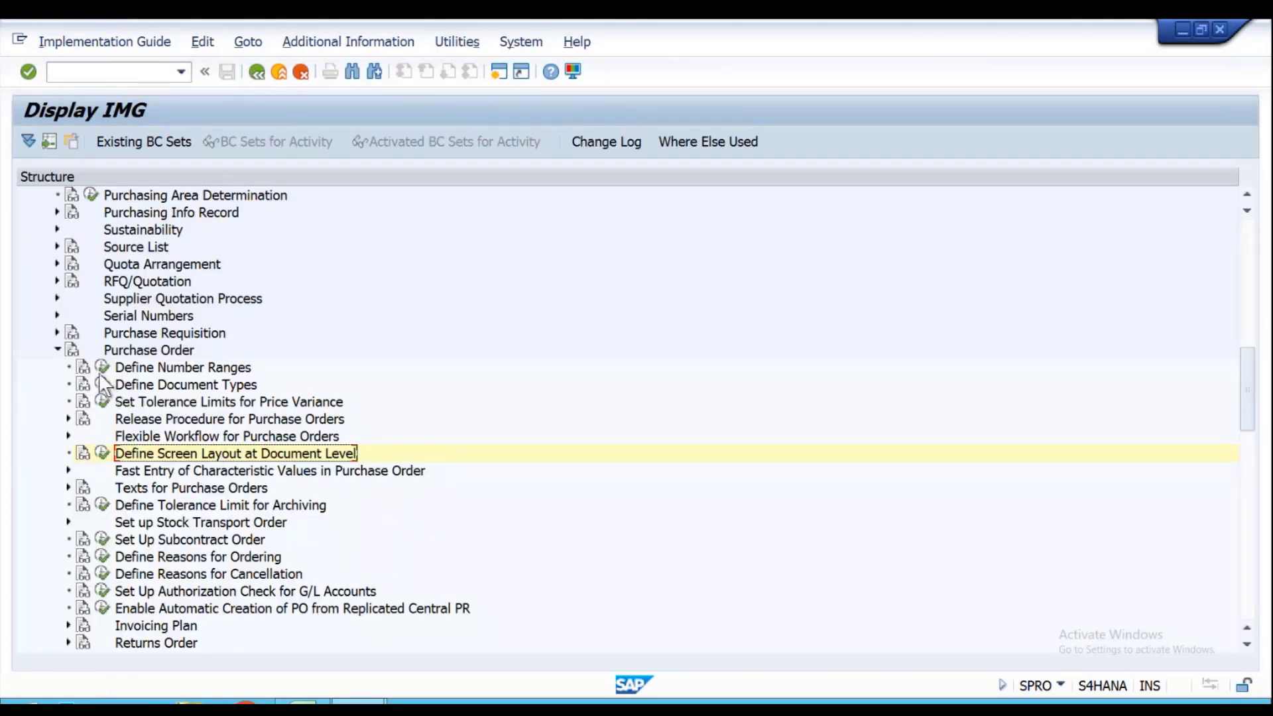
left_click(103, 368)
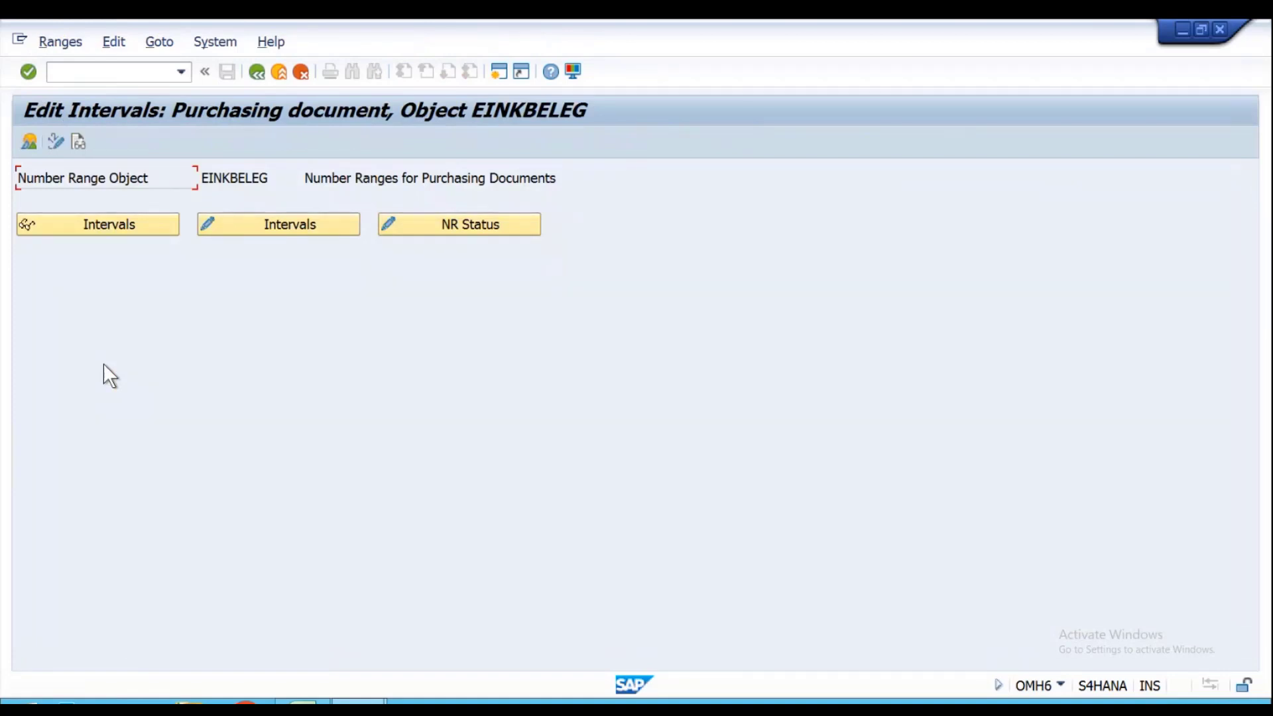
left_click(312, 238)
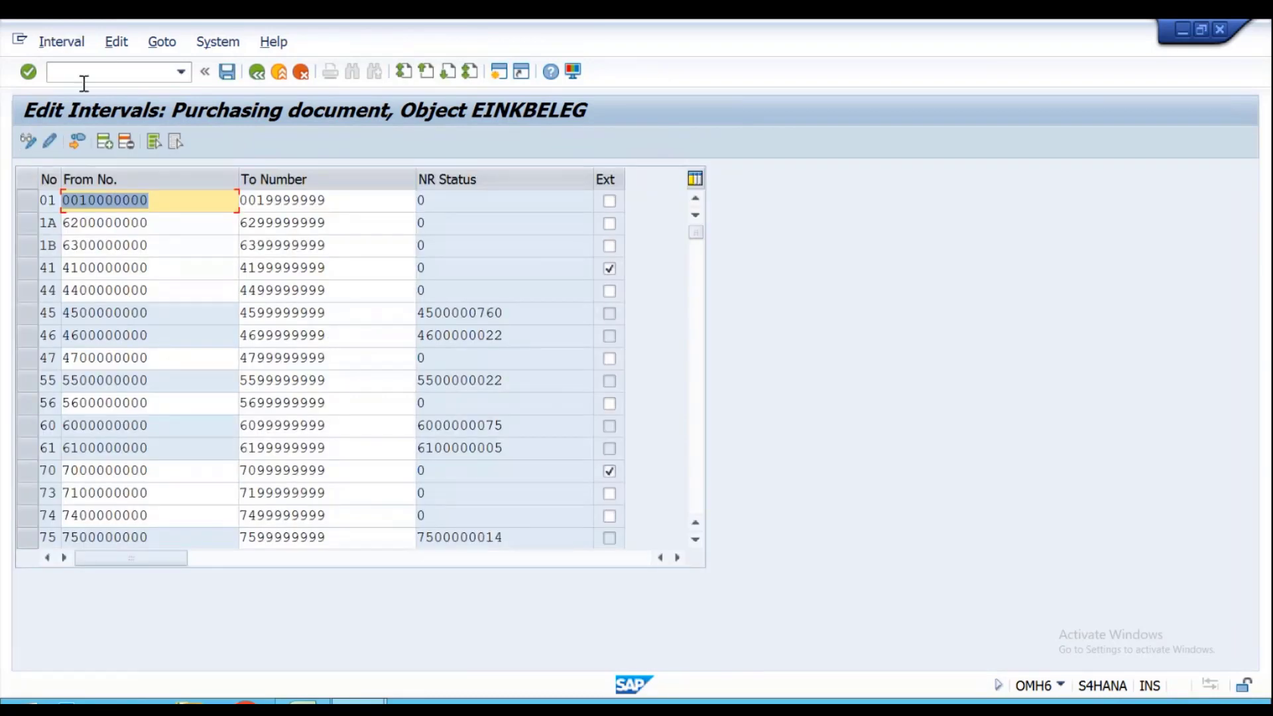
left_click(65, 45)
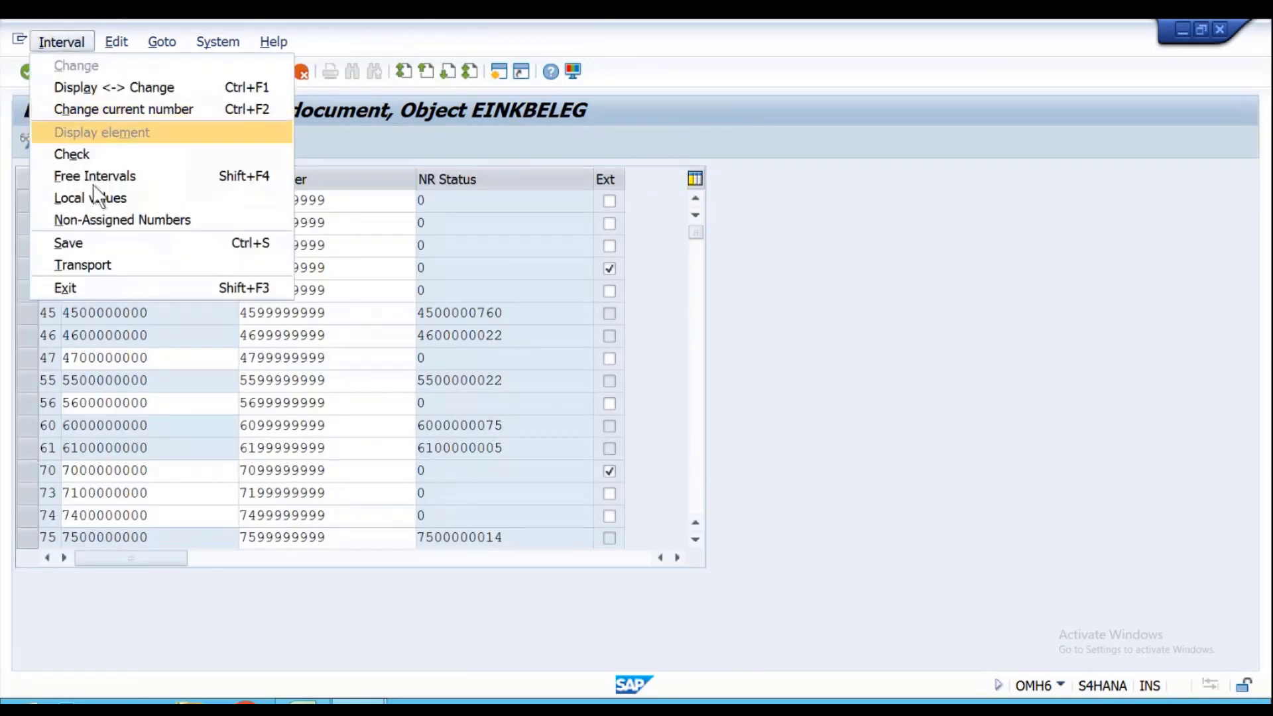
left_click(94, 177)
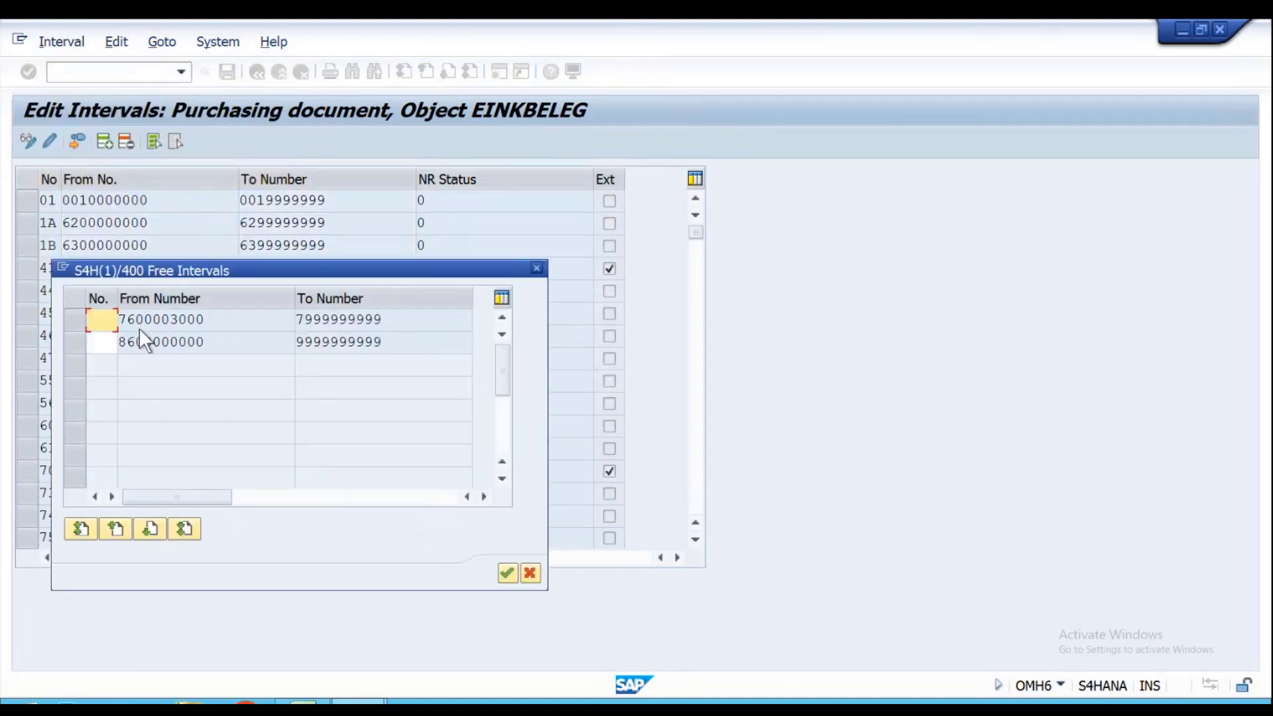
left_click(104, 342)
type("VB")
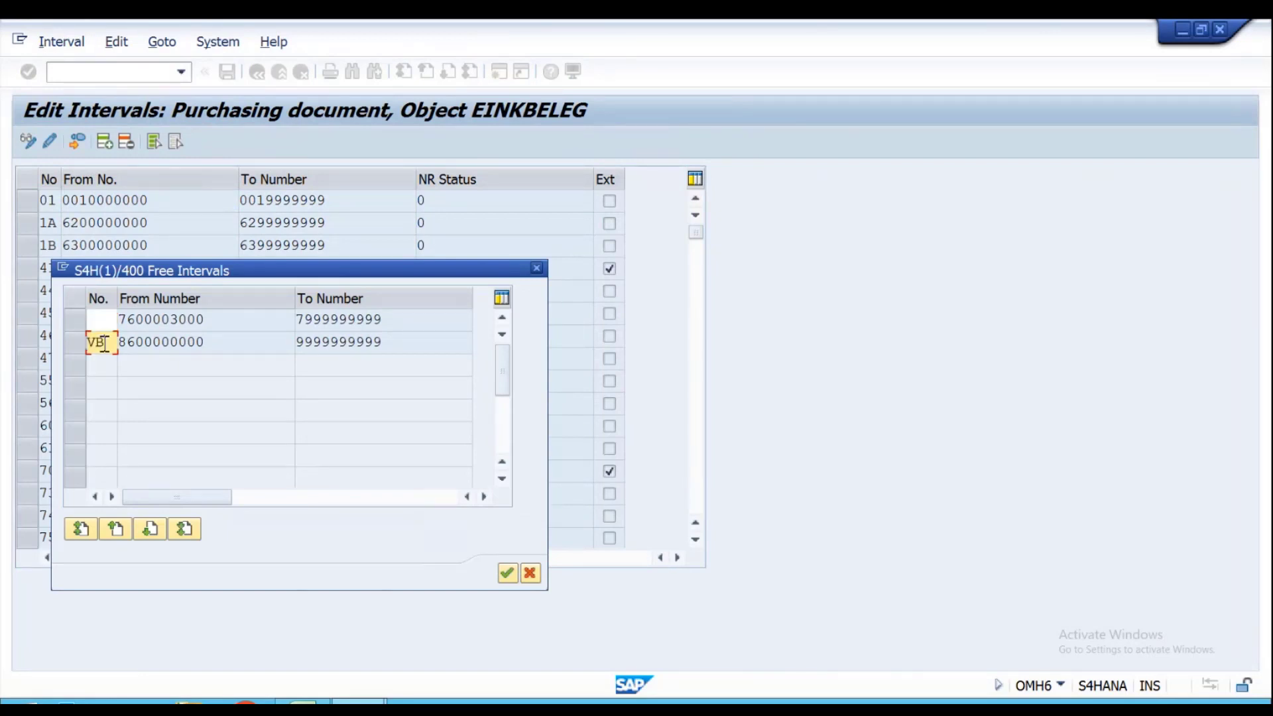
left_click(76, 343)
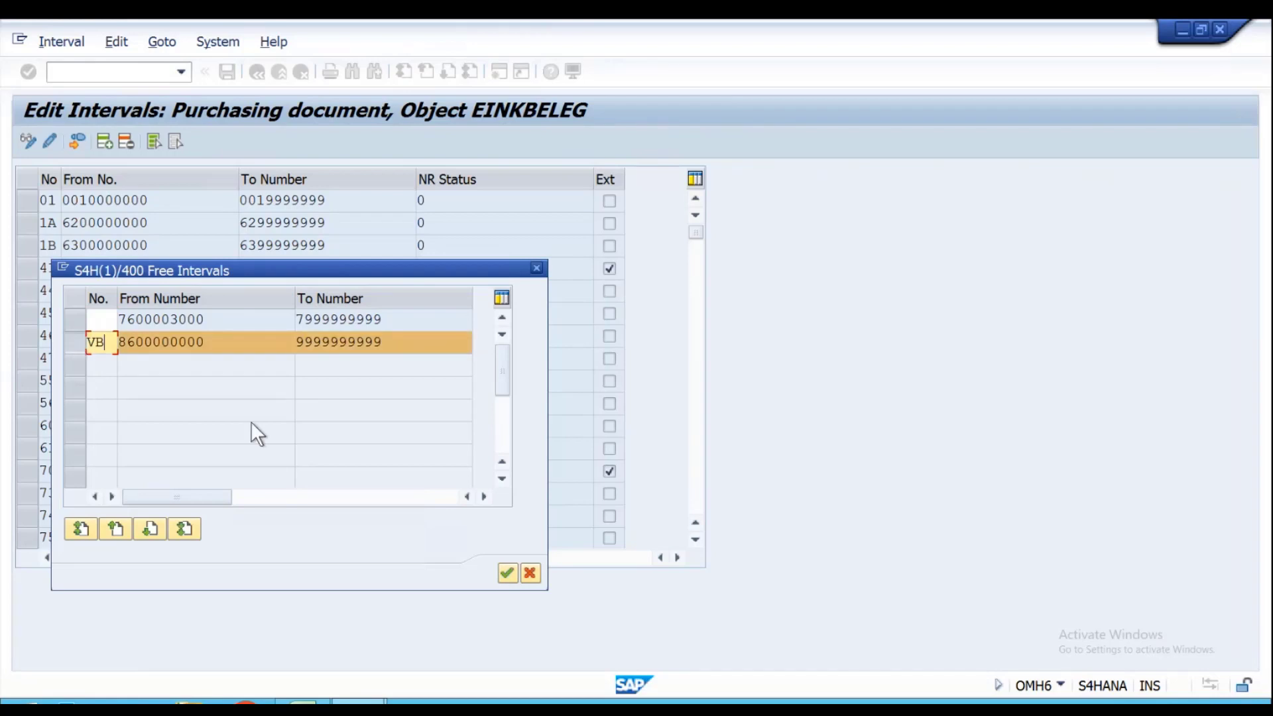
left_click(507, 572)
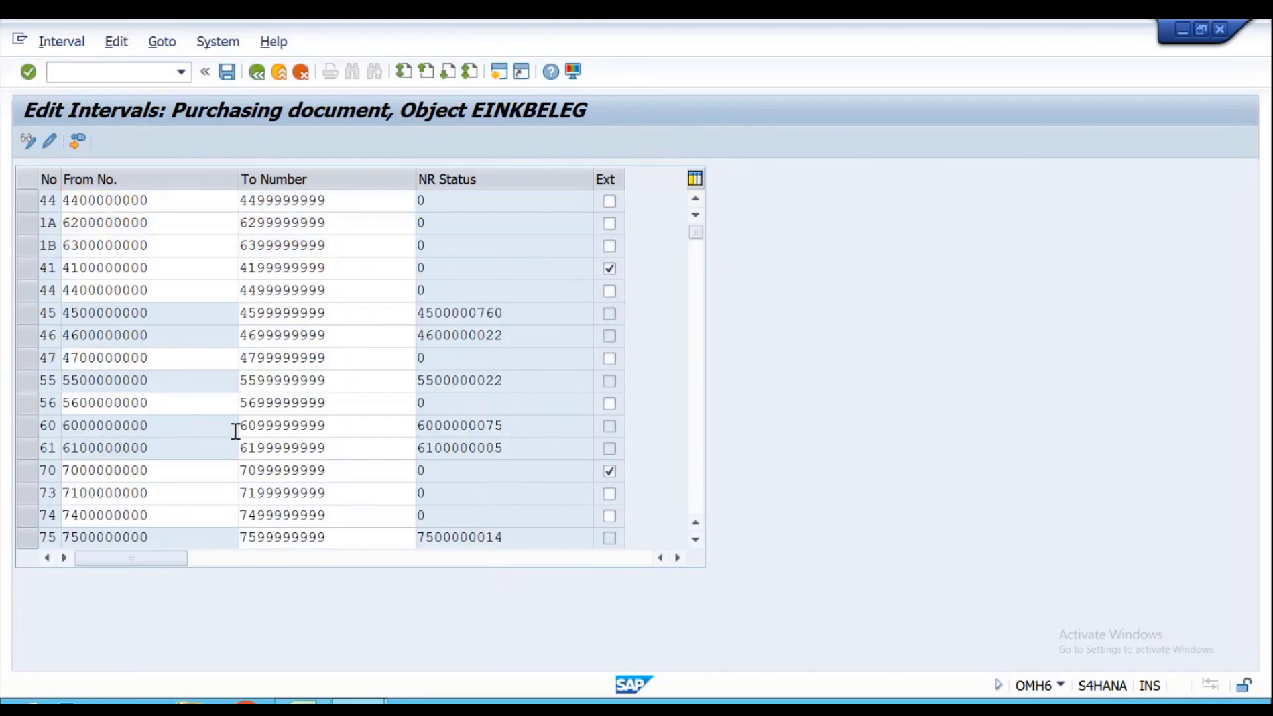
scroll(234, 430, "down", 9)
scroll(235, 431, "down", 4)
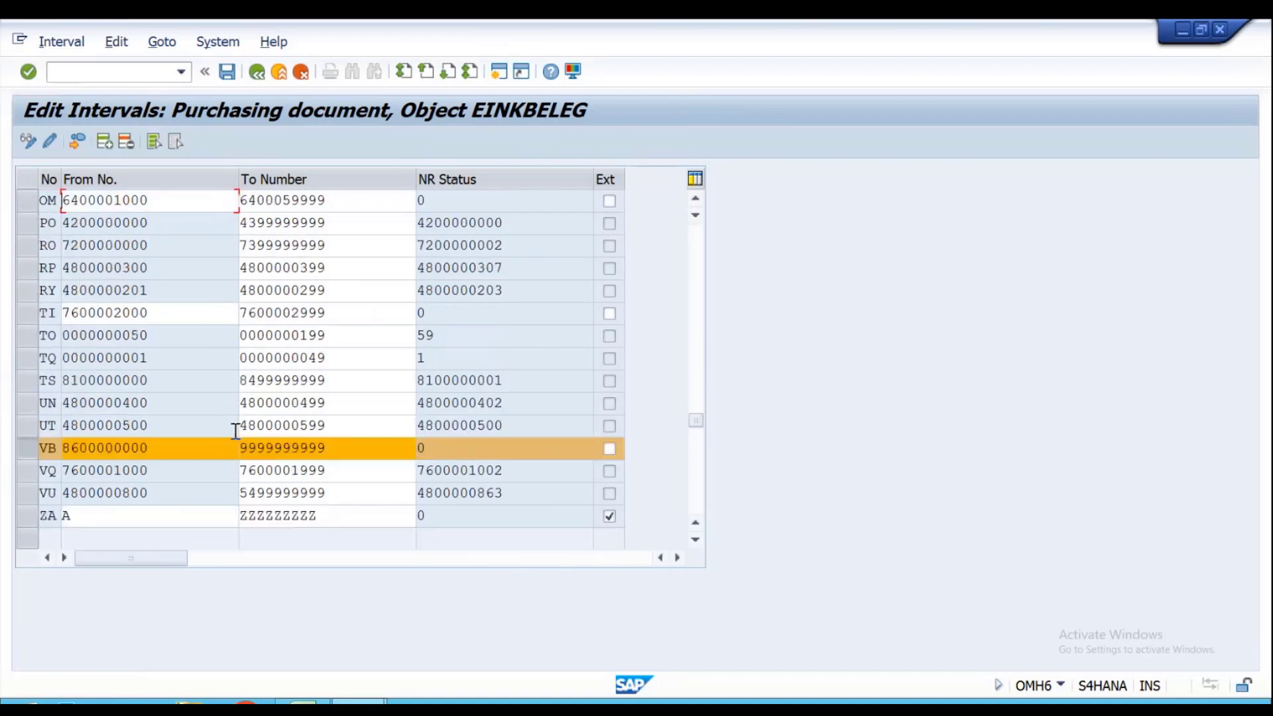
double_click(141, 335)
key("ctrl+c")
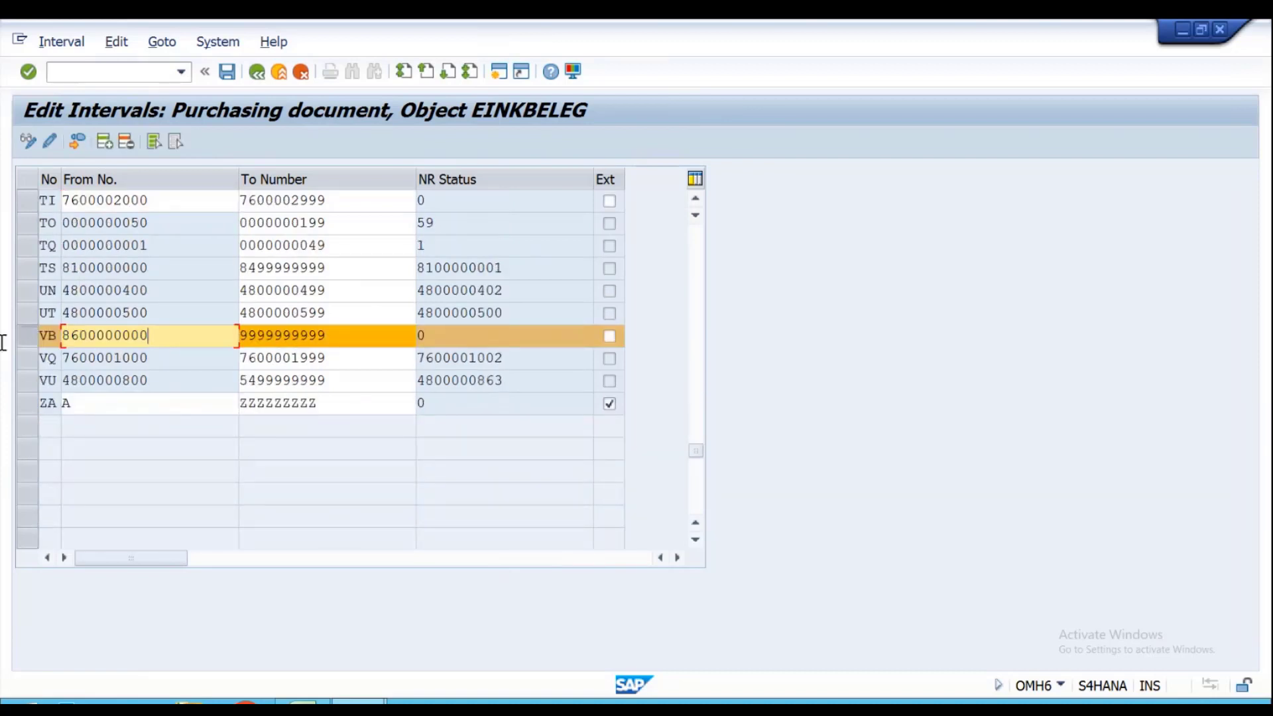
left_click(63, 337)
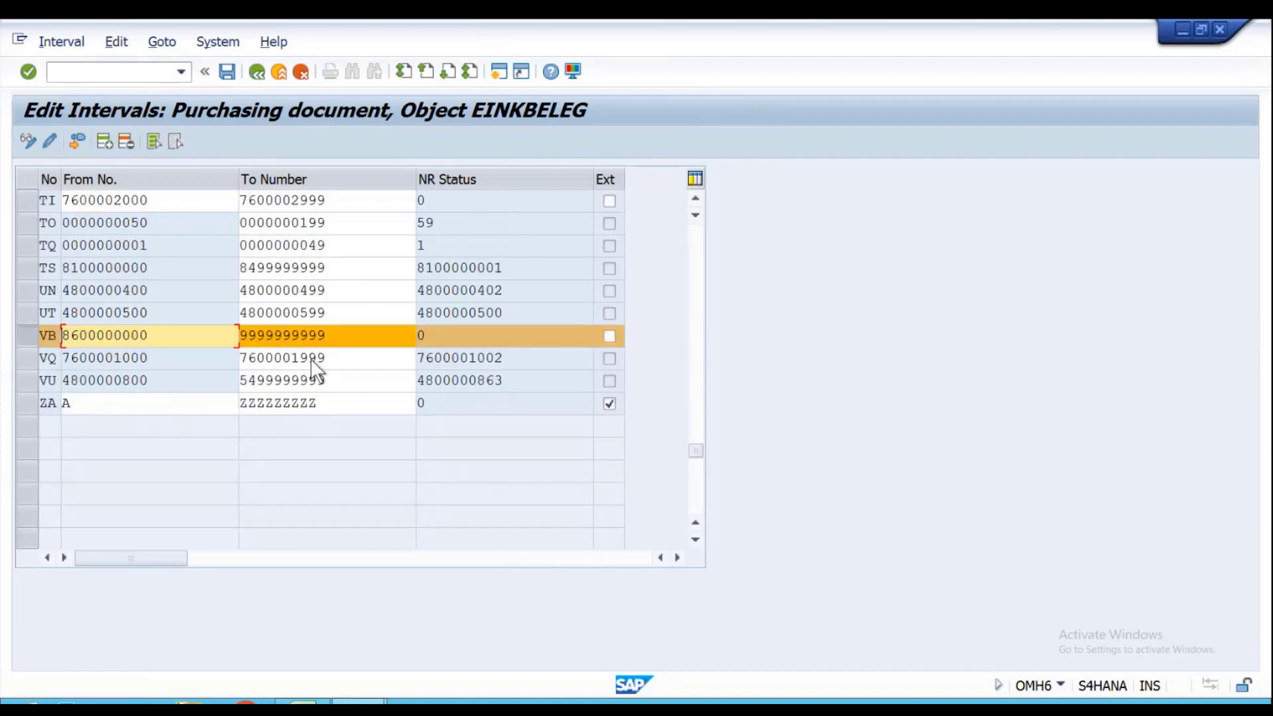
double_click(341, 335)
key("ctrl+v")
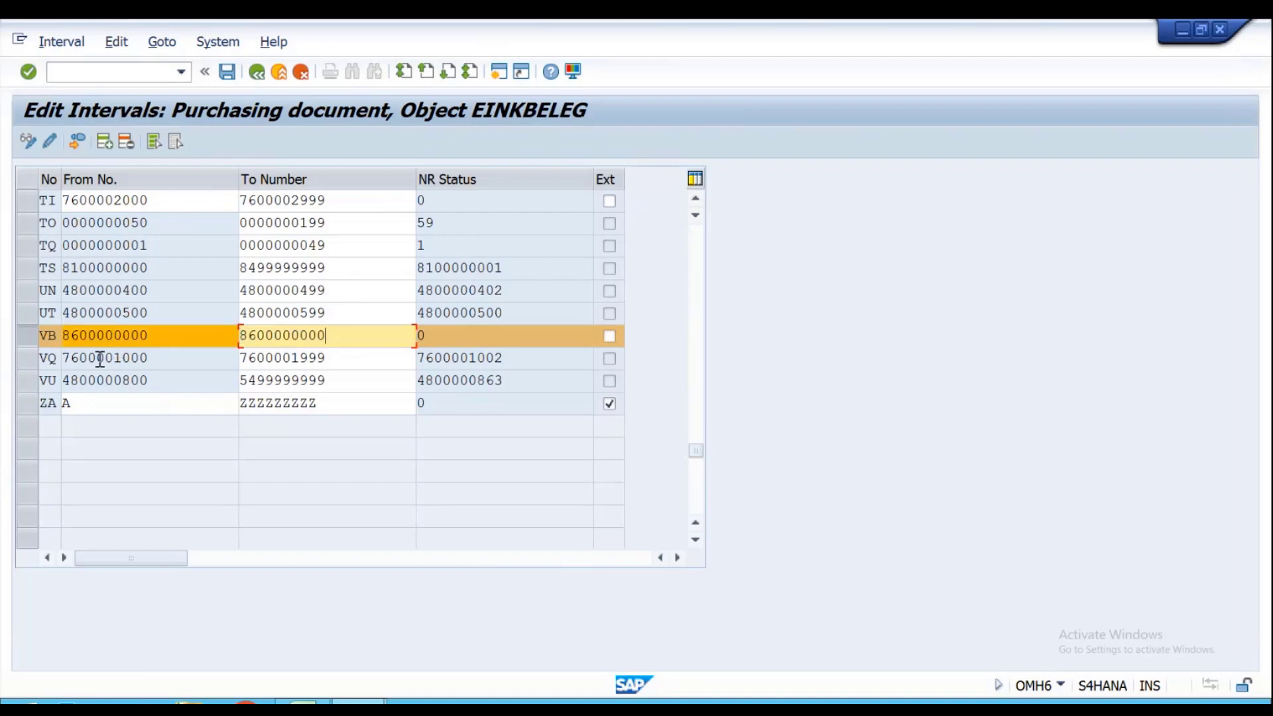
key("BackSpace")
key("BackSpace")
type("99")
key("shift+Home")
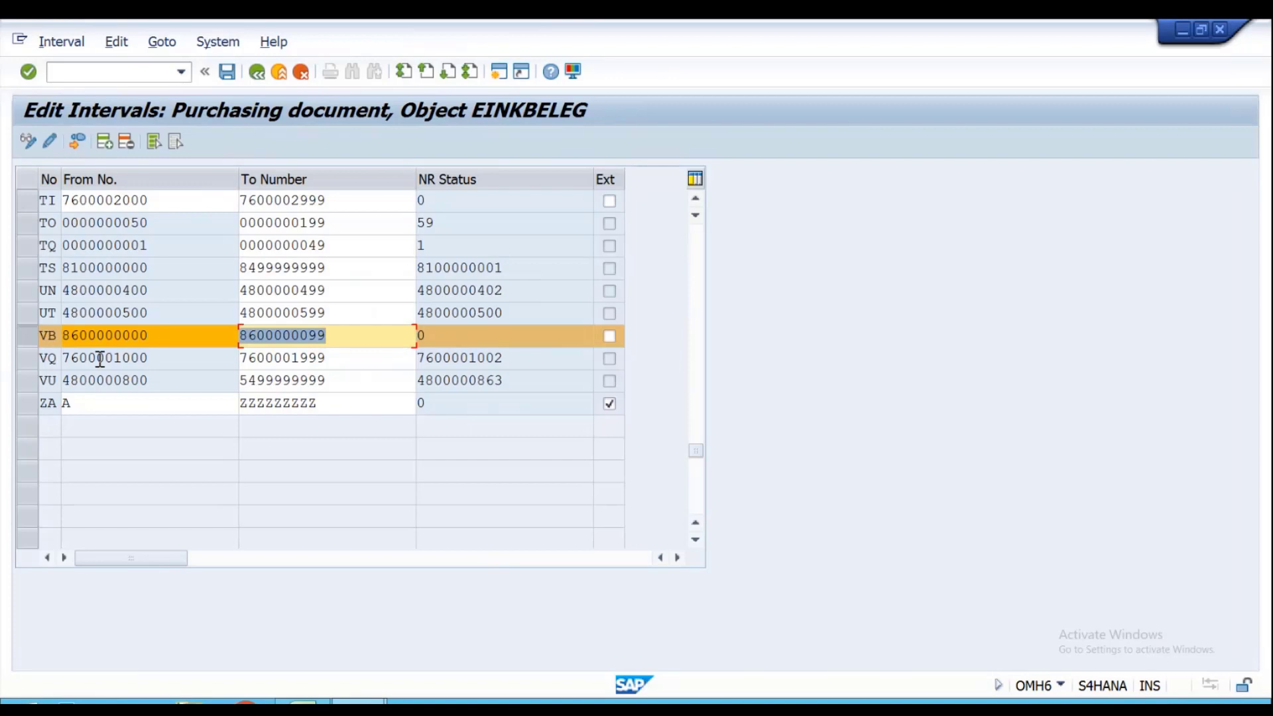
- Save the purchasing document number intervals, accept the transport notice and return to the implementation guide
key("ctrl+s")
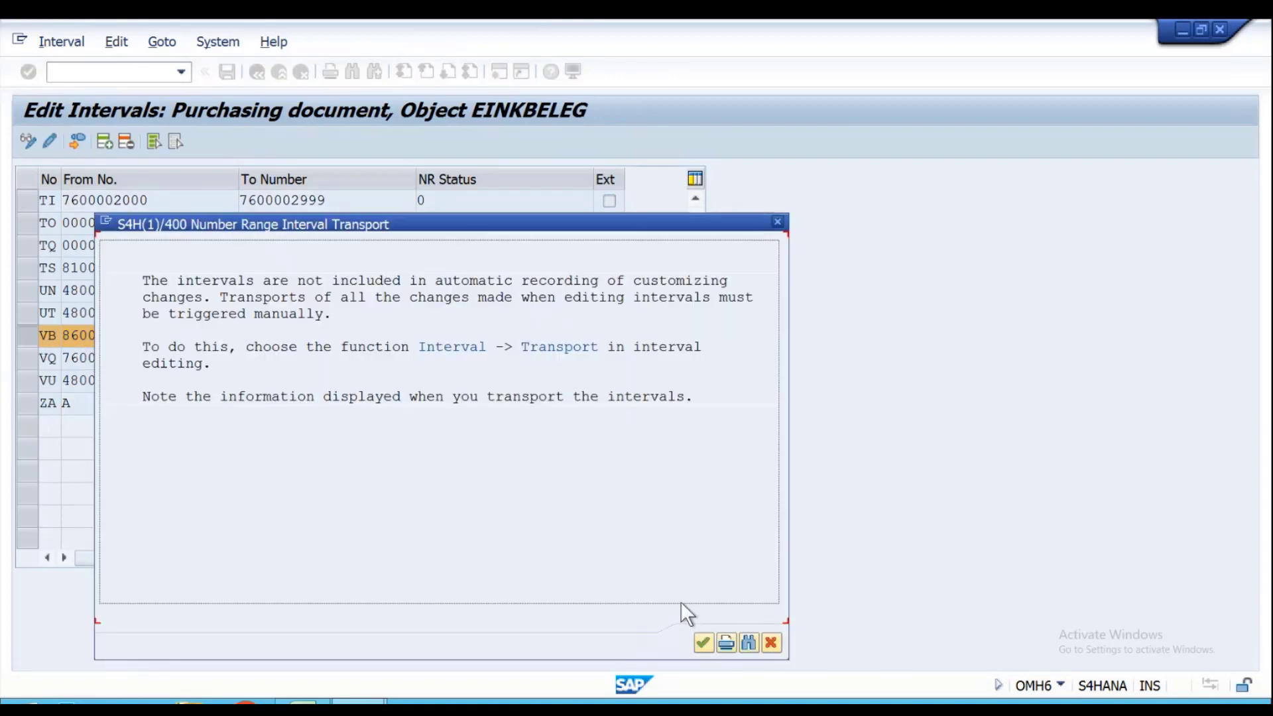
left_click(705, 643)
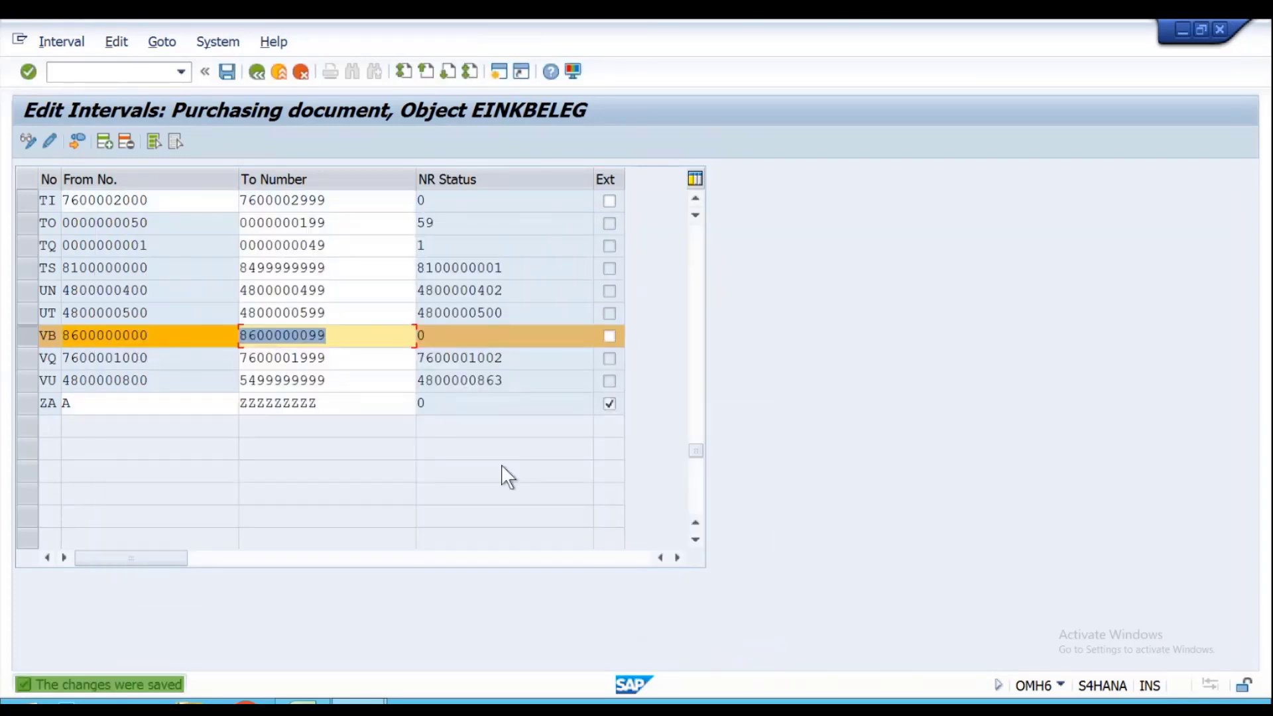
left_click(256, 72)
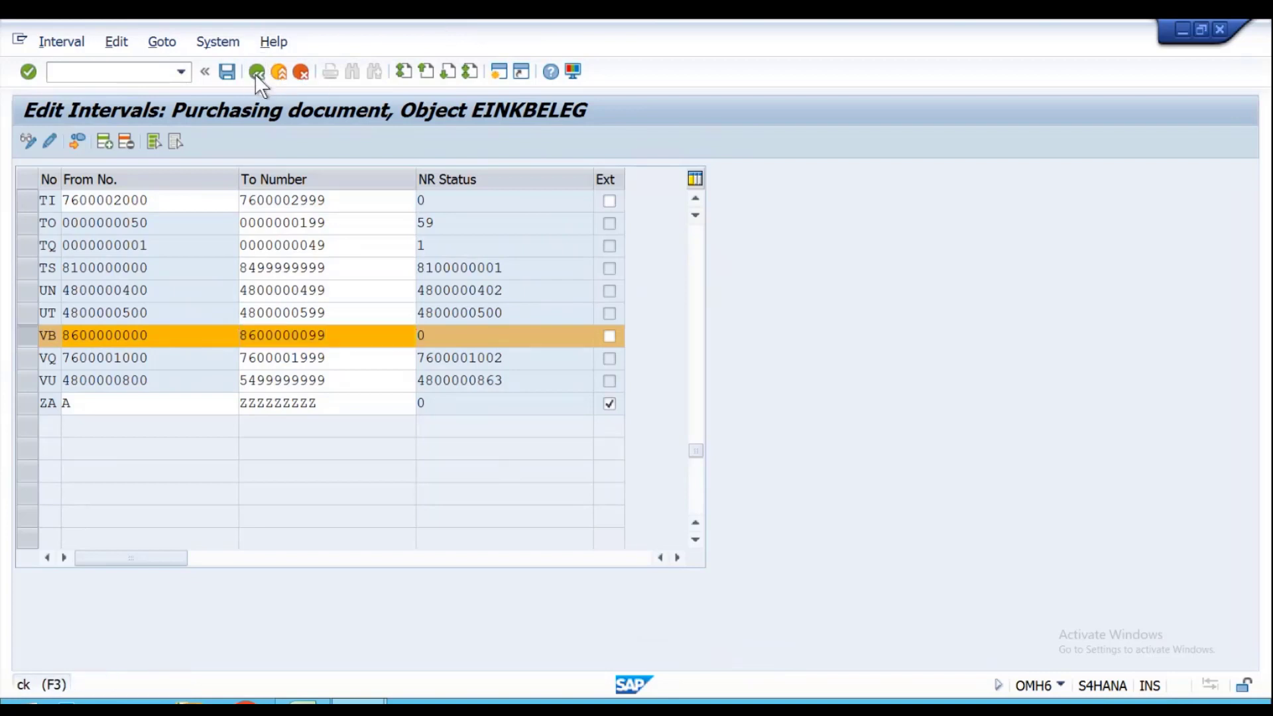
left_click(255, 72)
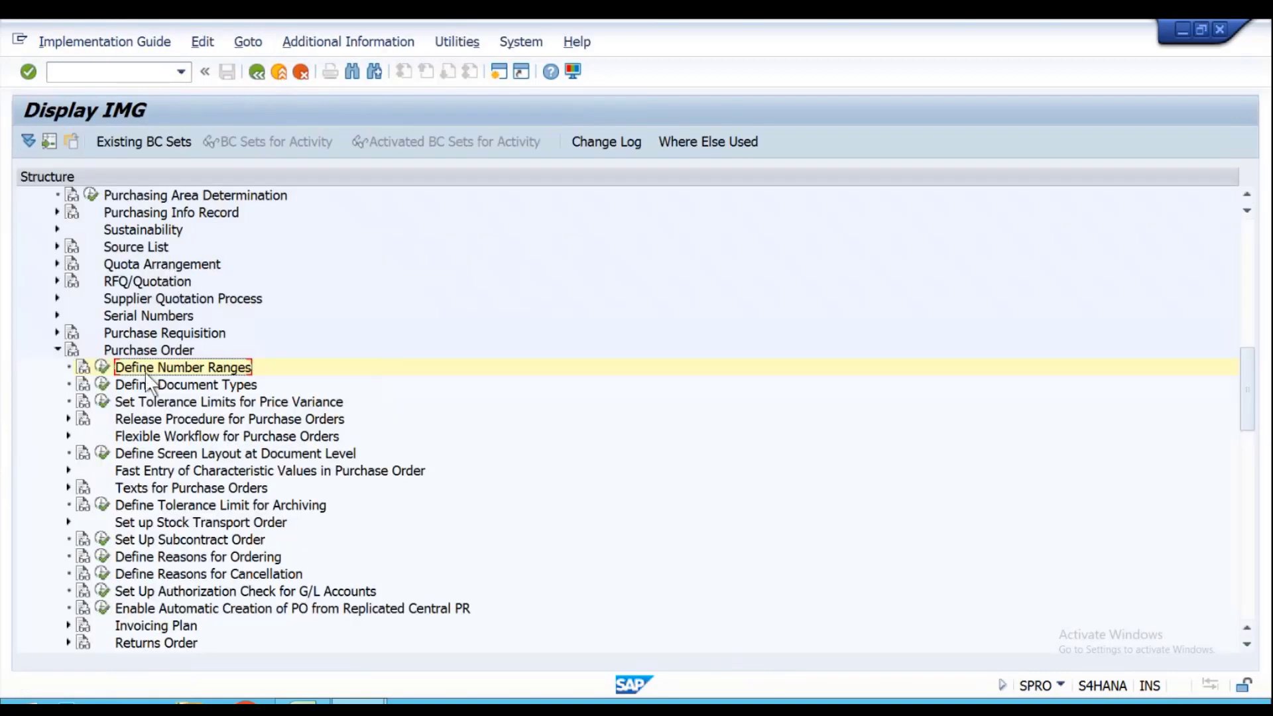
- Execute Define Document Types for purchase orders and position the list at document type NB
left_click(102, 384)
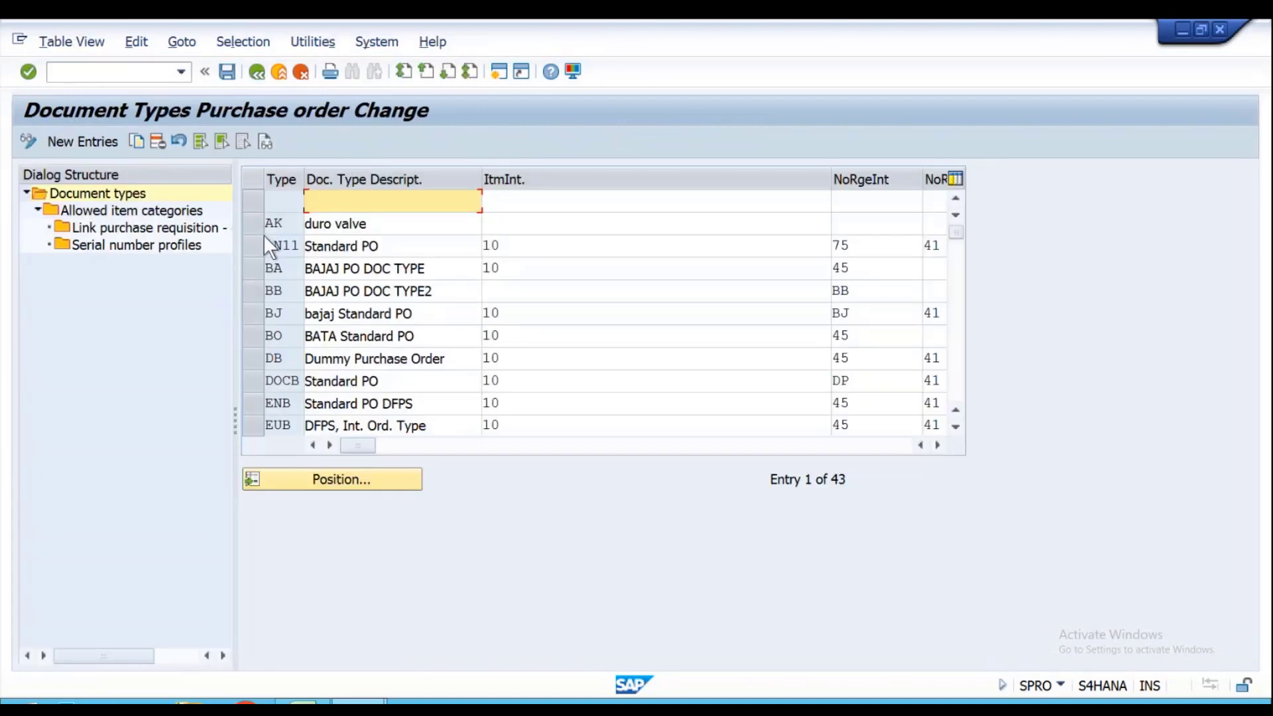
left_click(288, 478)
type("NB")
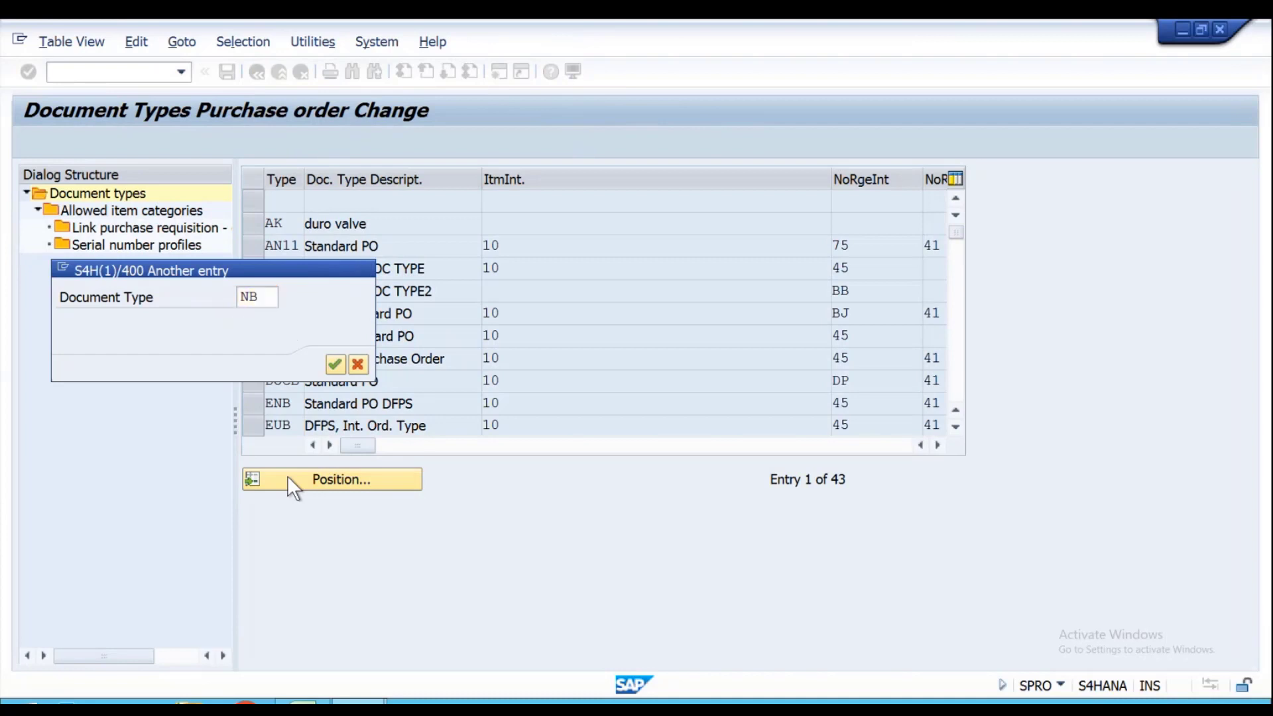
key("Return")
- Copy document type NB as VB with the description VIVO PO DOC. TYPE
left_click(253, 201)
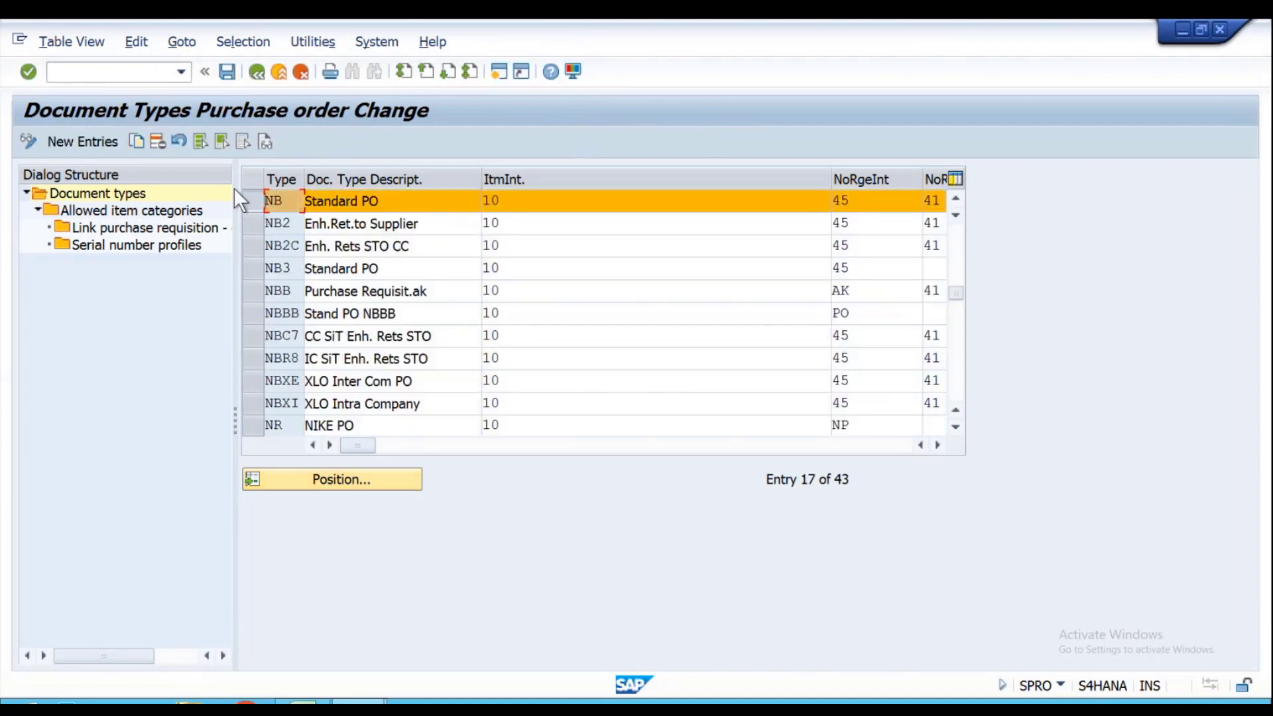
left_click(137, 141)
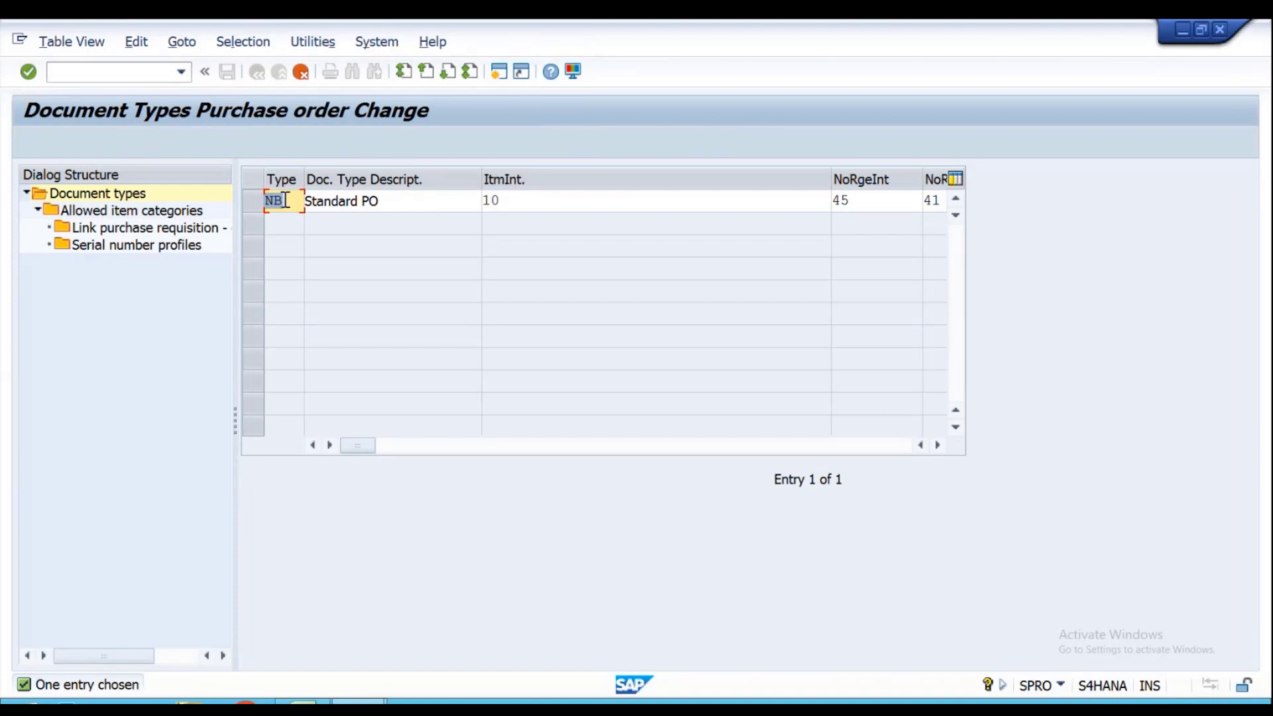
type("VB")
key("Tab")
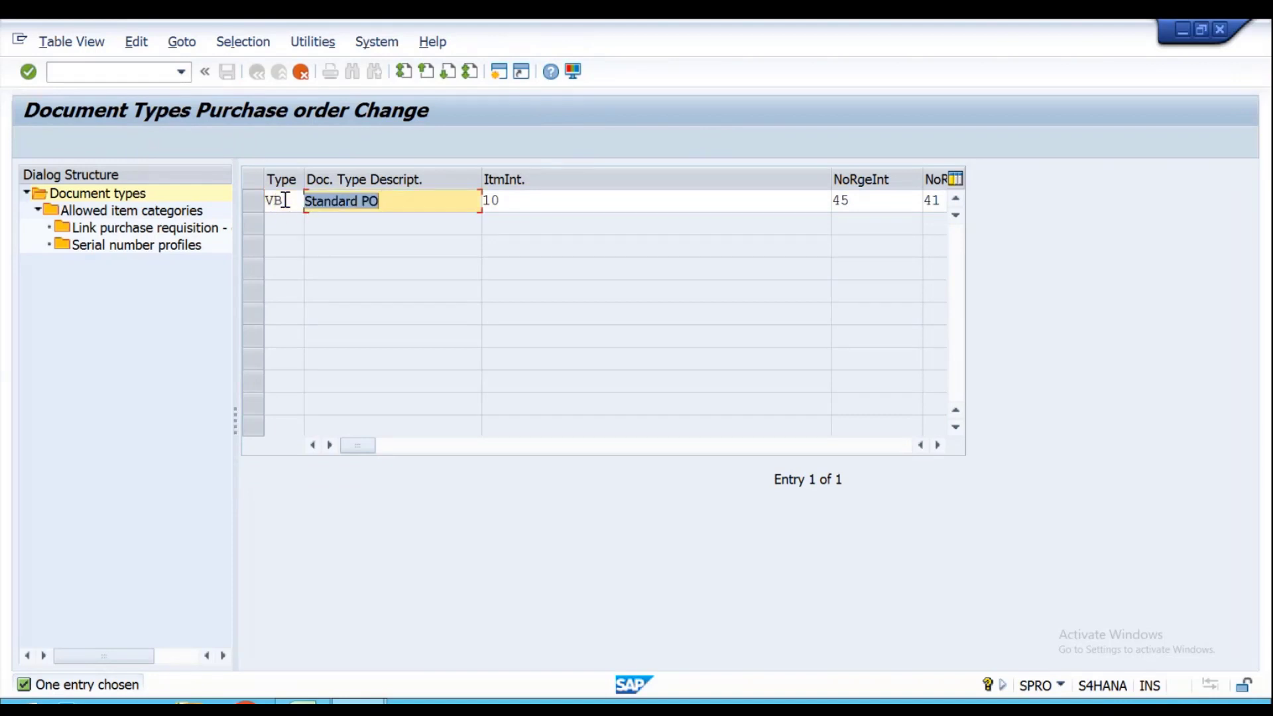
type("VIV")
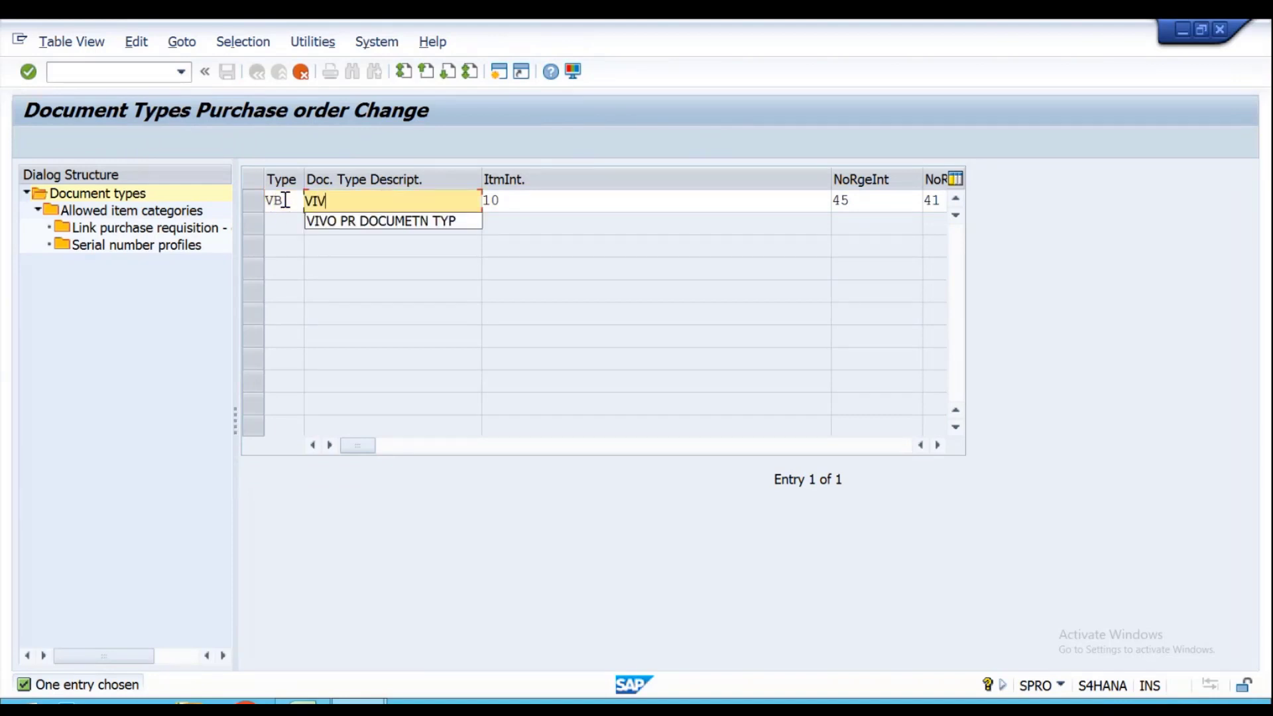
type("O PO DOC")
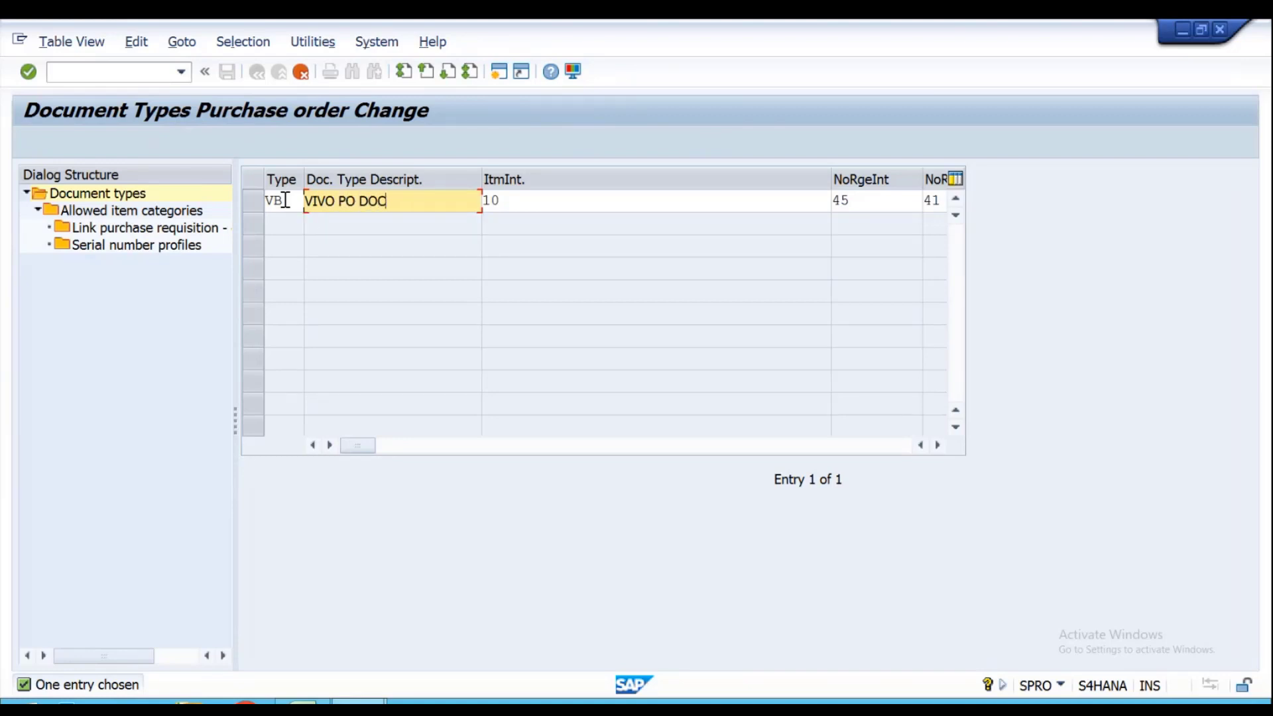
type(". TYPW")
key("BackSpace")
type("E")
key("Tab")
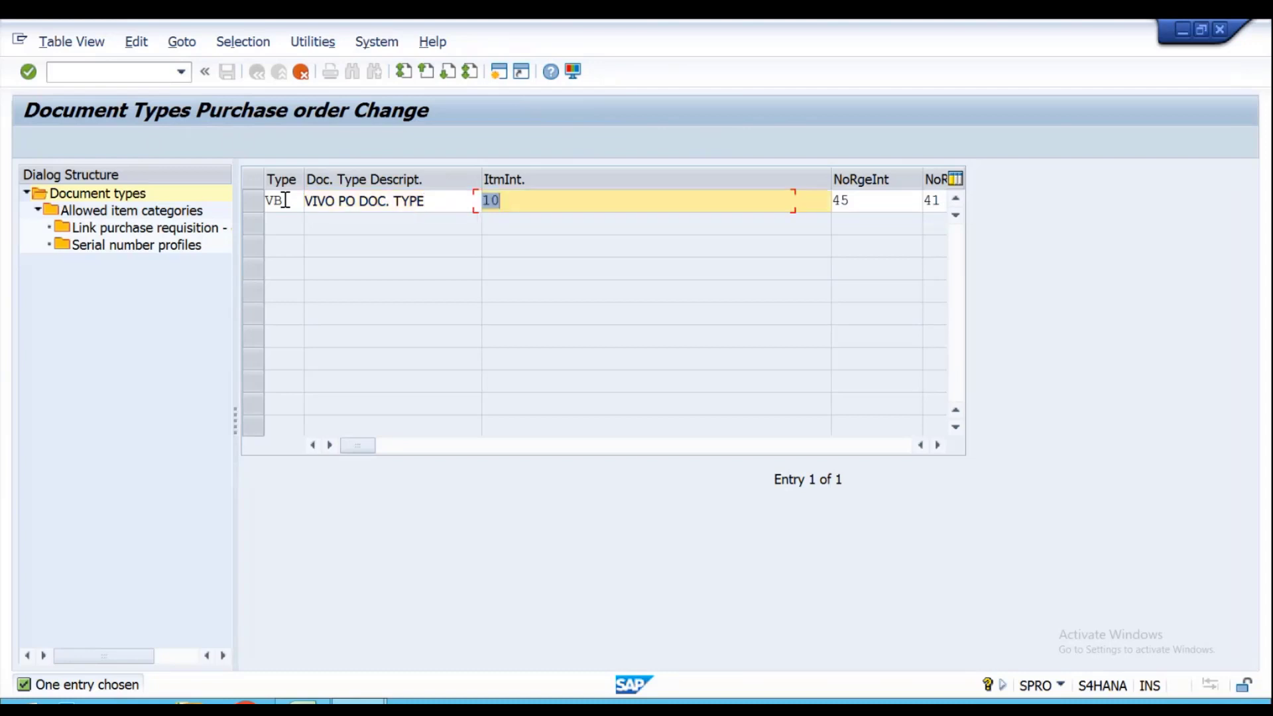
- Assign internal number range VB from the hit list to the VB document type and clear its external number range
key("Tab")
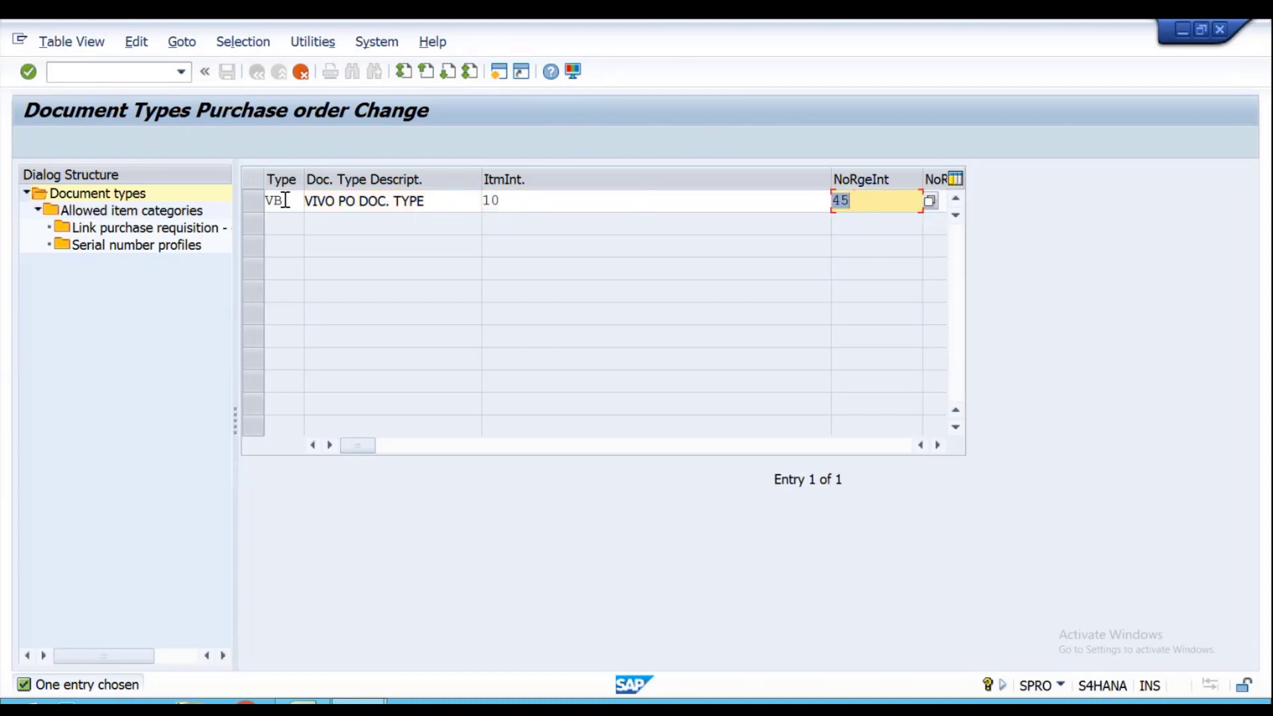
type("V")
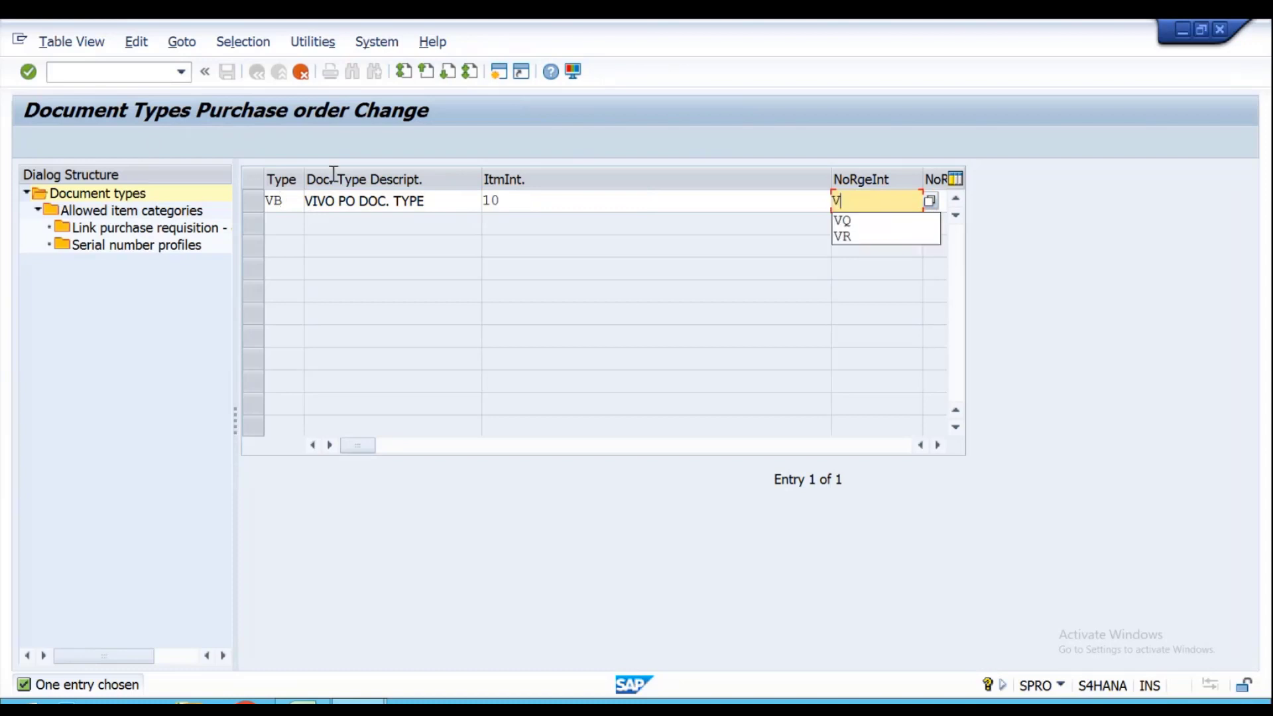
left_click(929, 202)
key("F4")
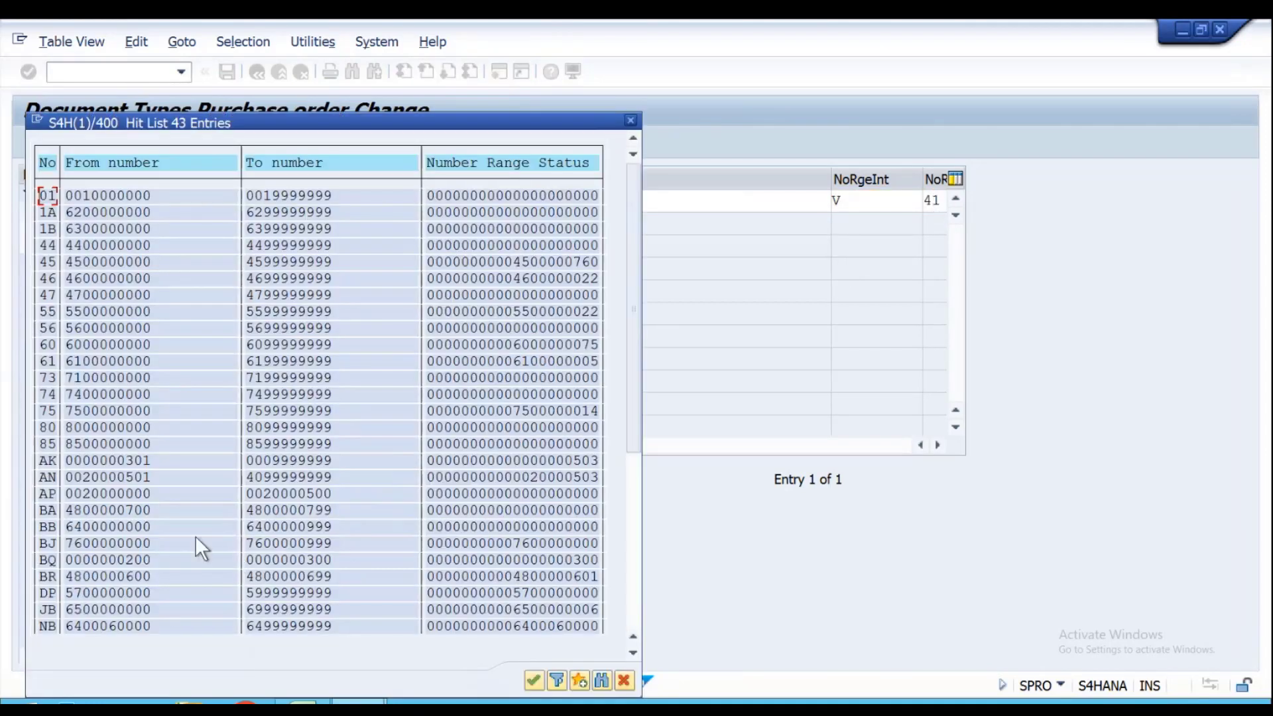
scroll(195, 536, "down", 4)
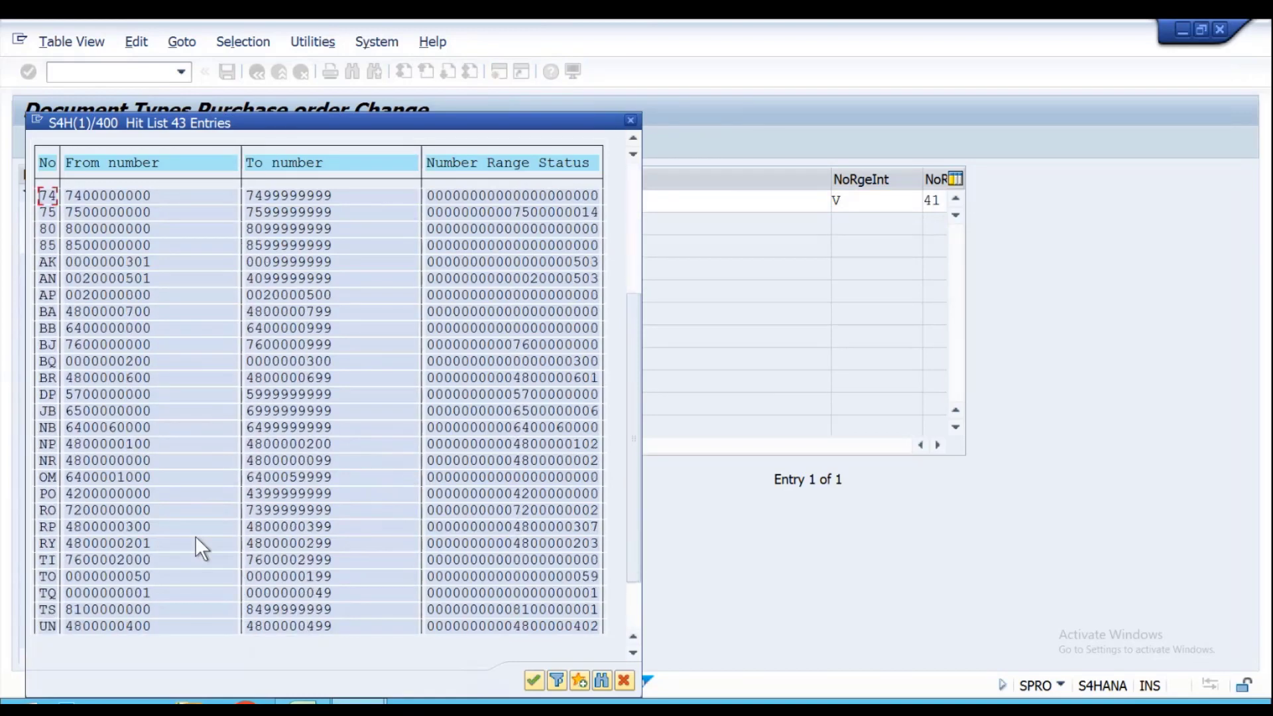
scroll(195, 536, "down", 2)
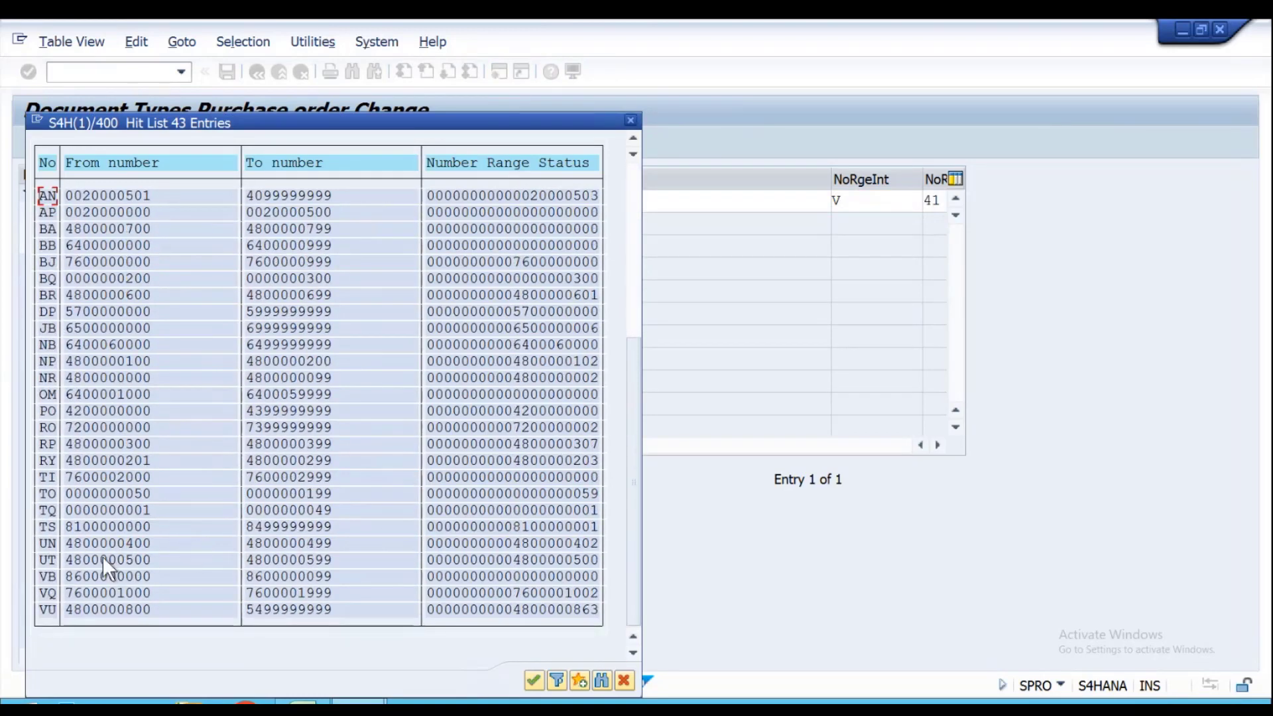
double_click(74, 577)
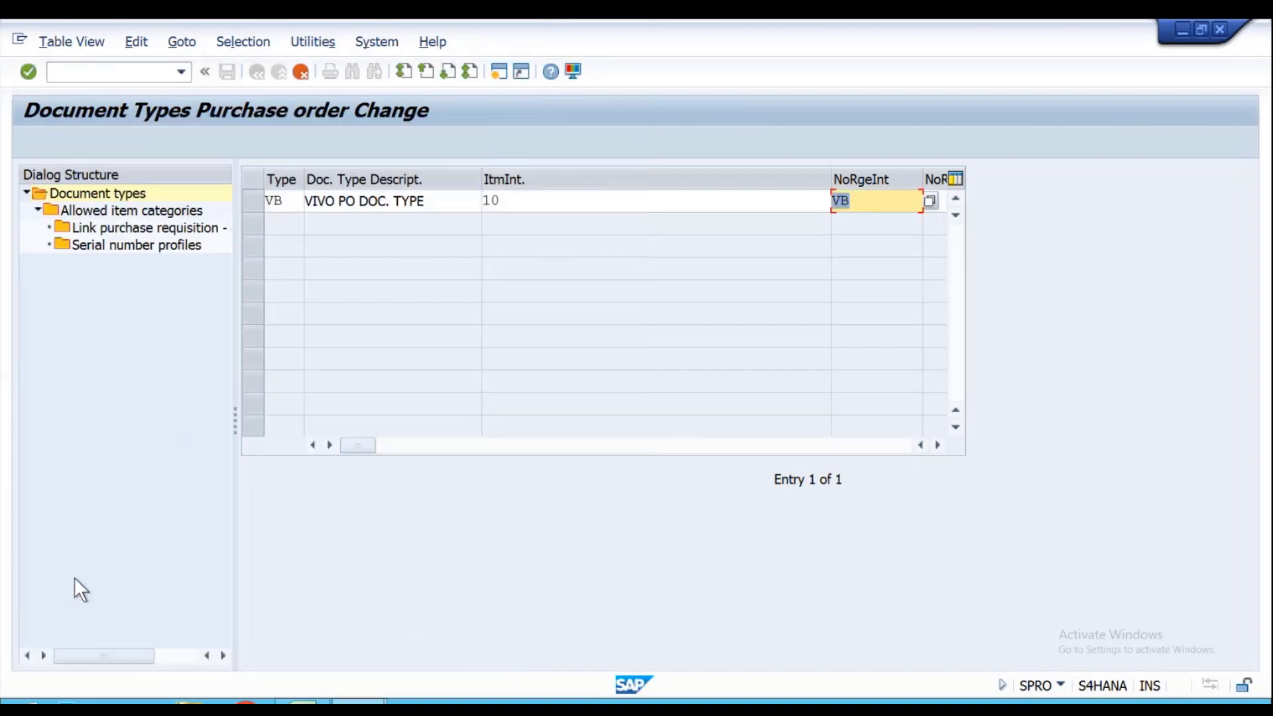
key("Tab")
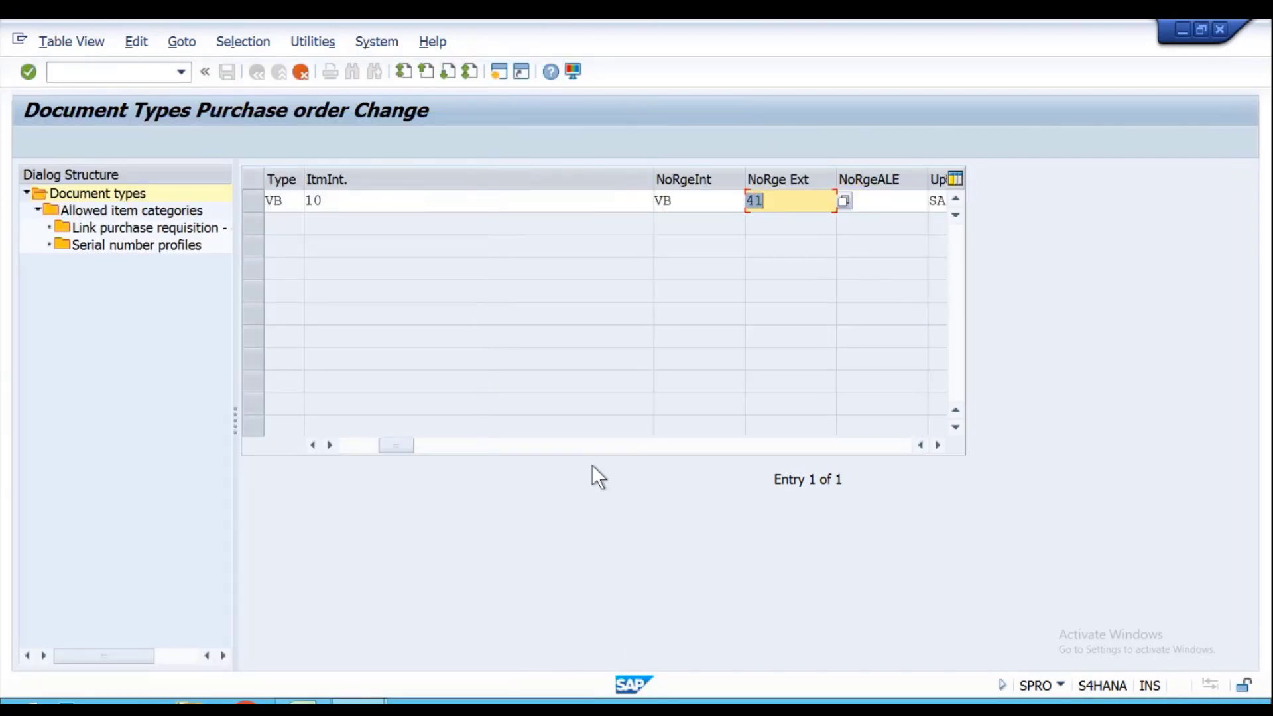
key("Delete")
- Set the VB document type's field selection key to VBF, choosing it from the field selection key list
key("Tab")
key("Tab")
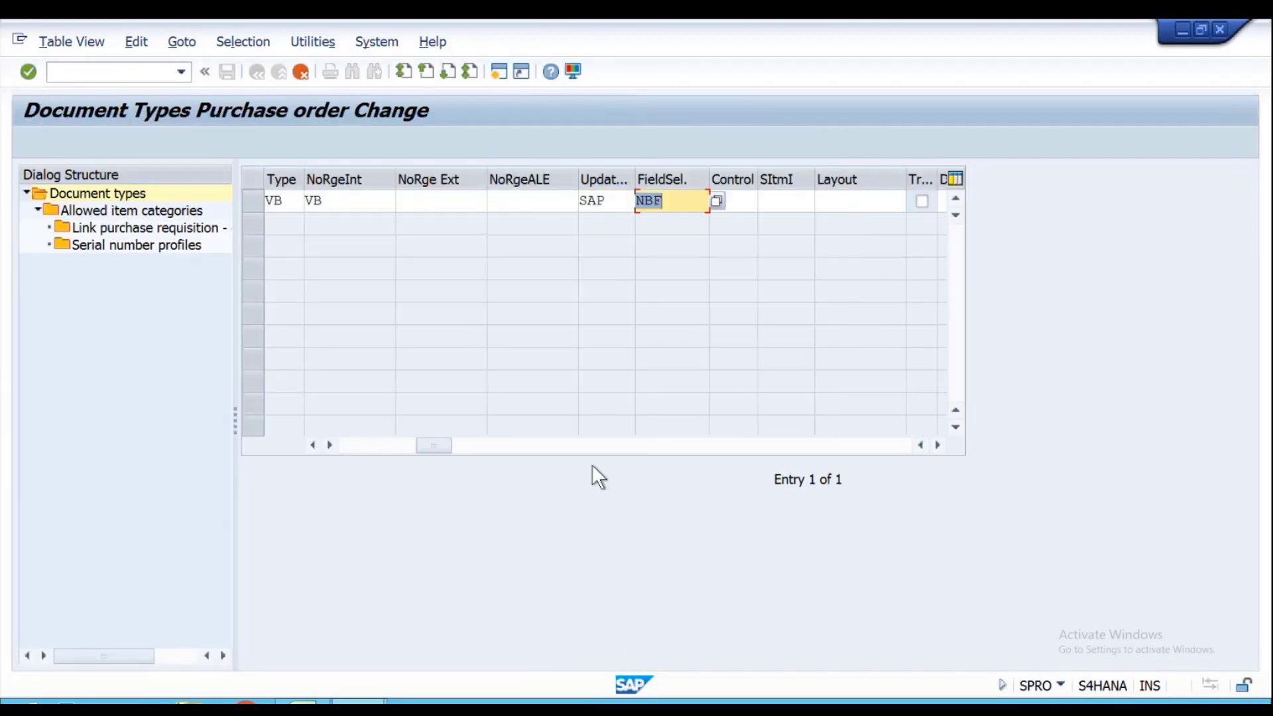
left_click(715, 200)
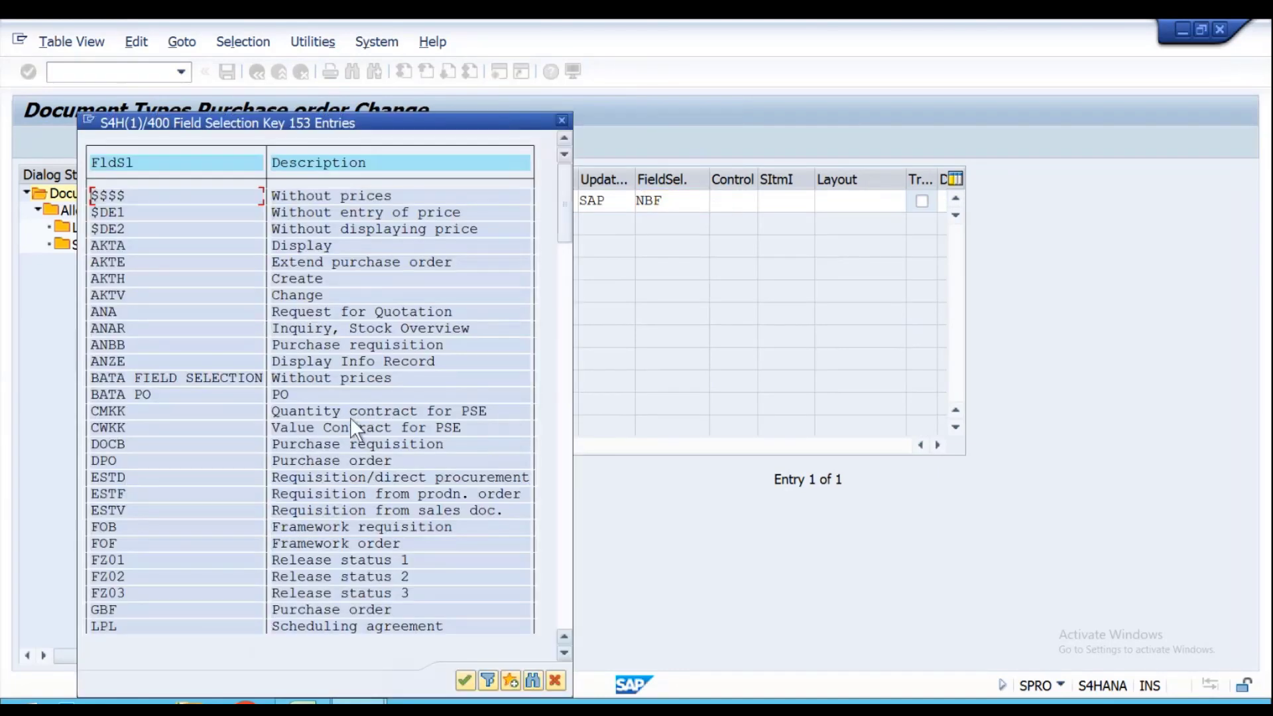
scroll(352, 420, "down", 5)
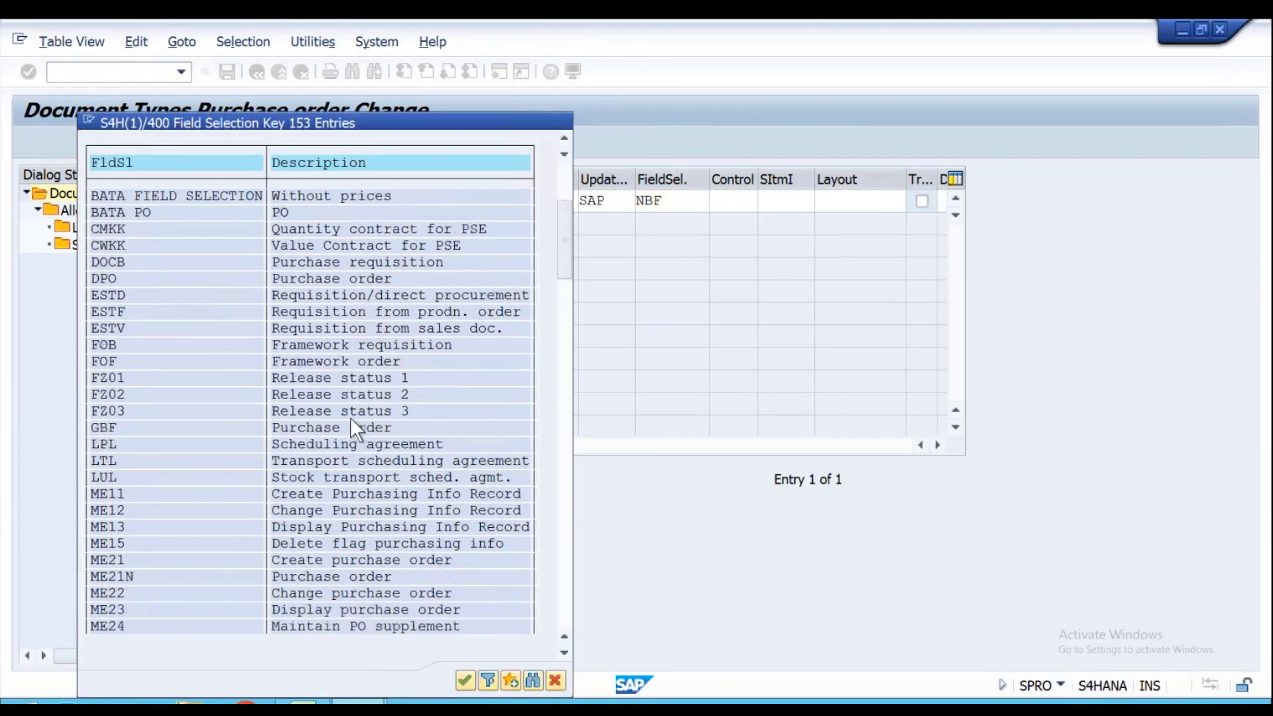
scroll(350, 416, "down", 5)
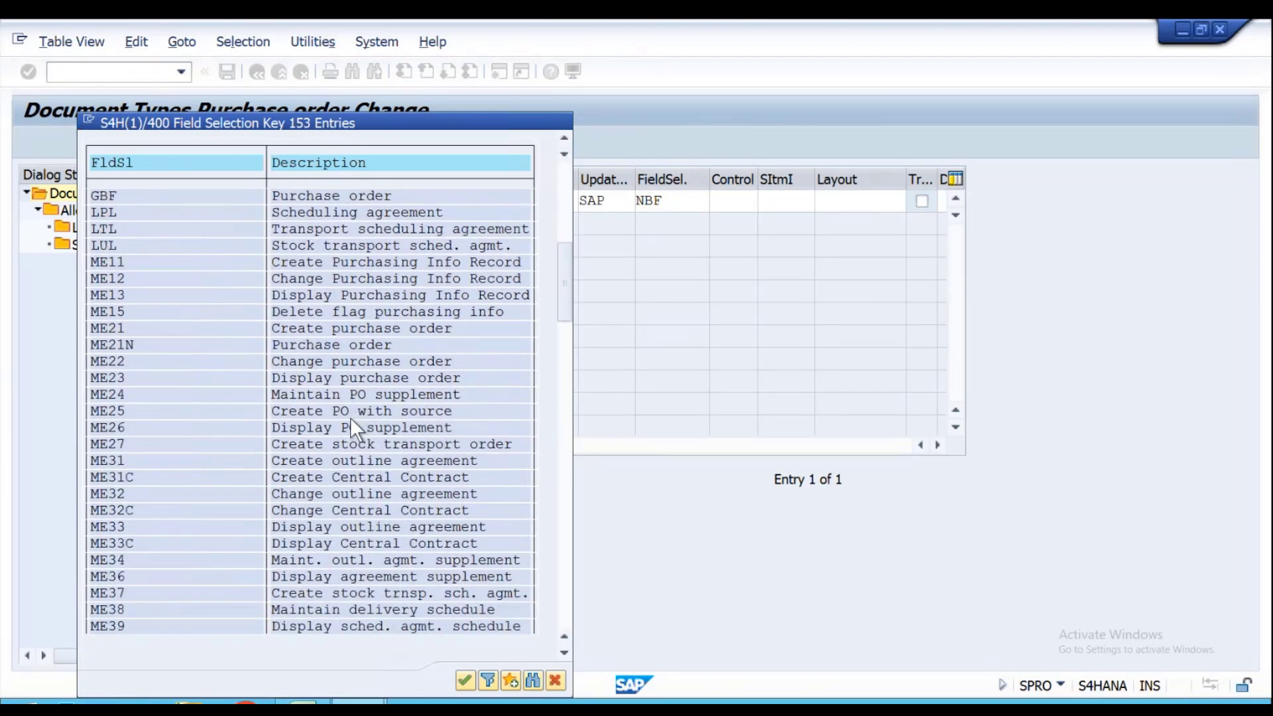
scroll(350, 416, "down", 9)
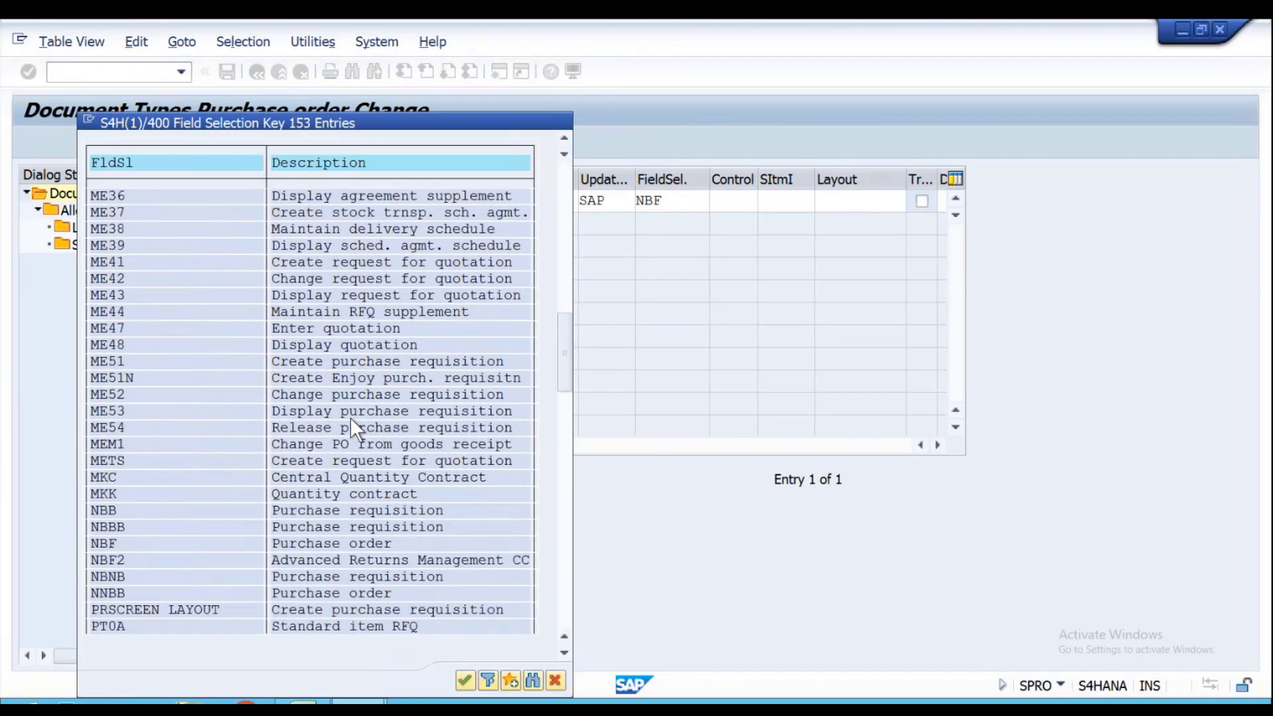
scroll(350, 416, "down", 7)
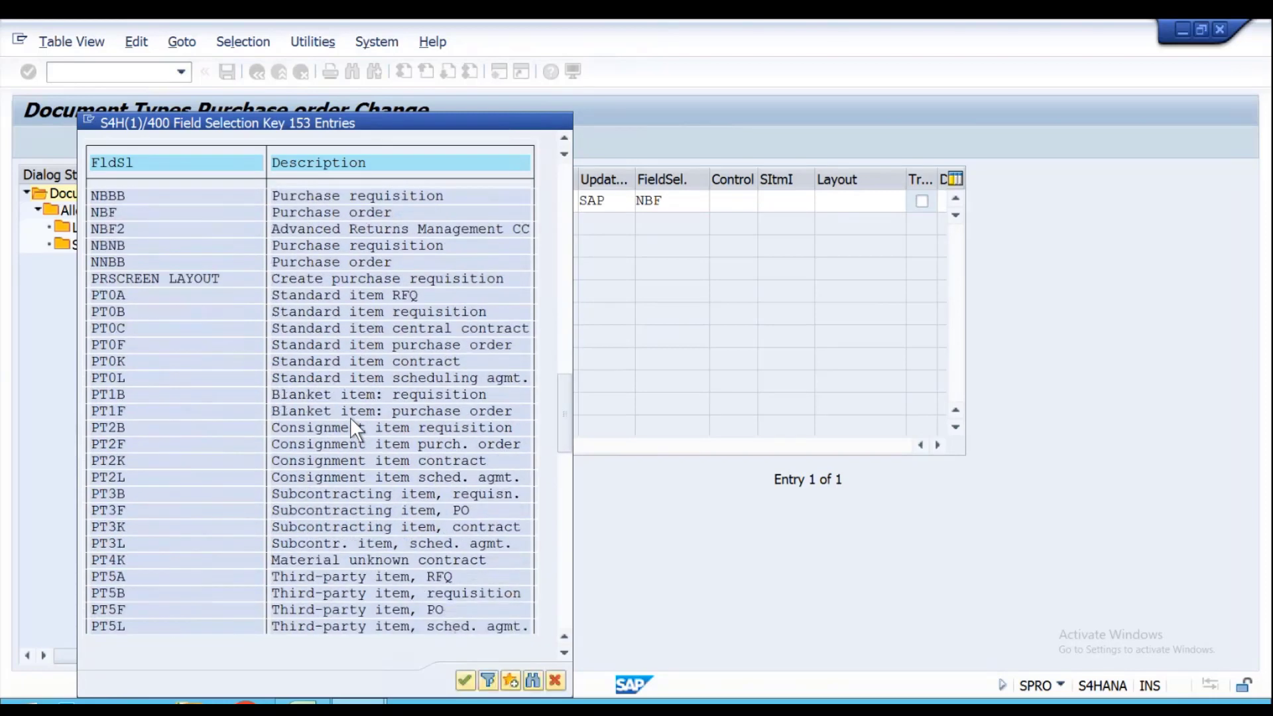
scroll(350, 416, "down", 8)
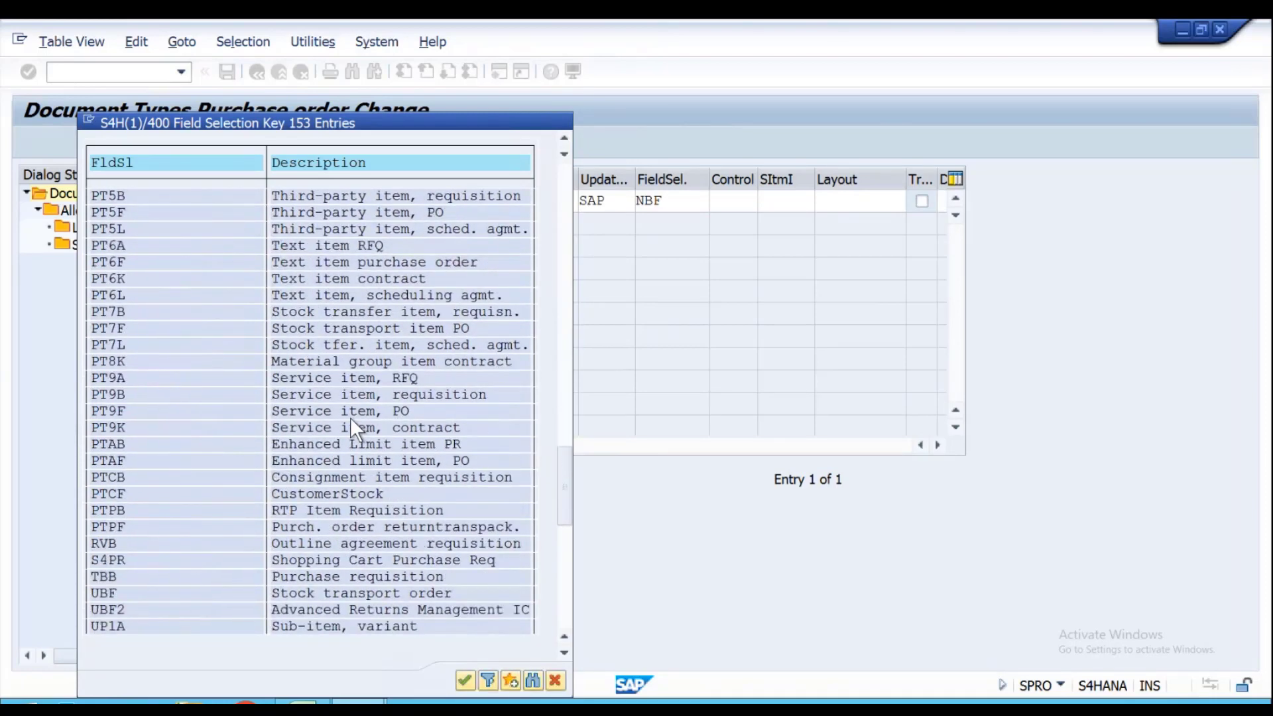
scroll(350, 417, "down", 5)
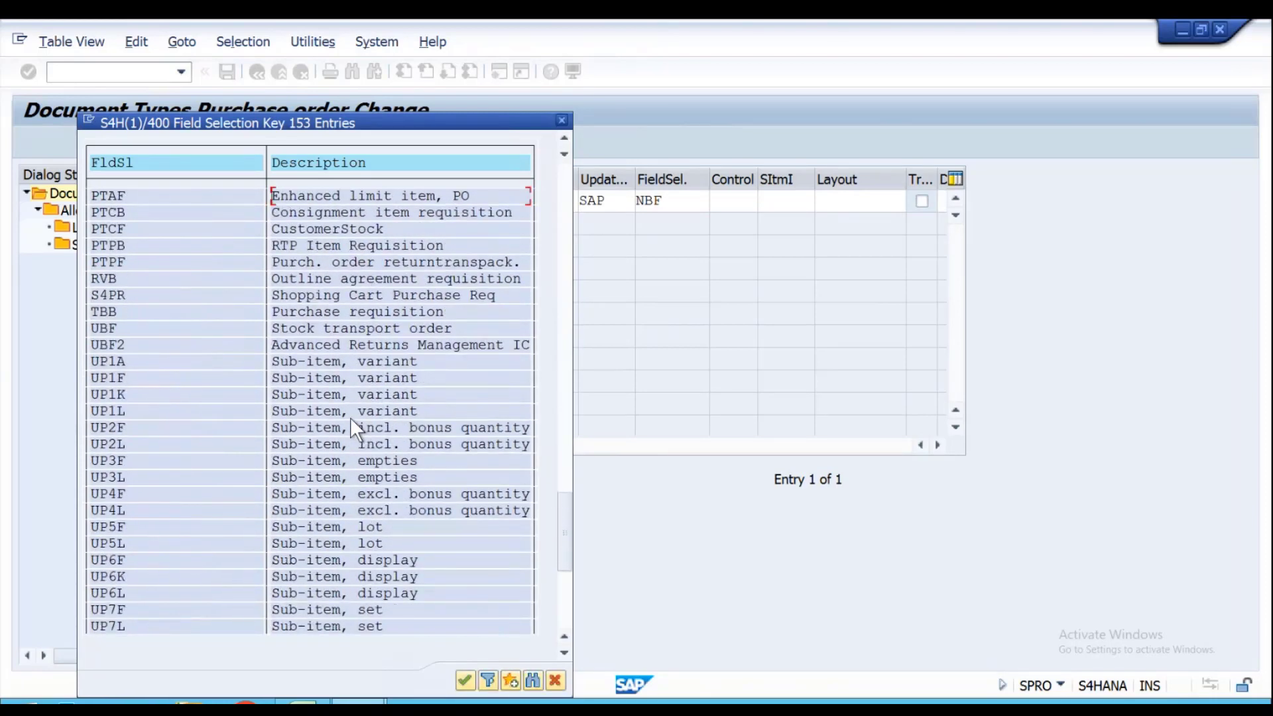
scroll(350, 416, "down", 5)
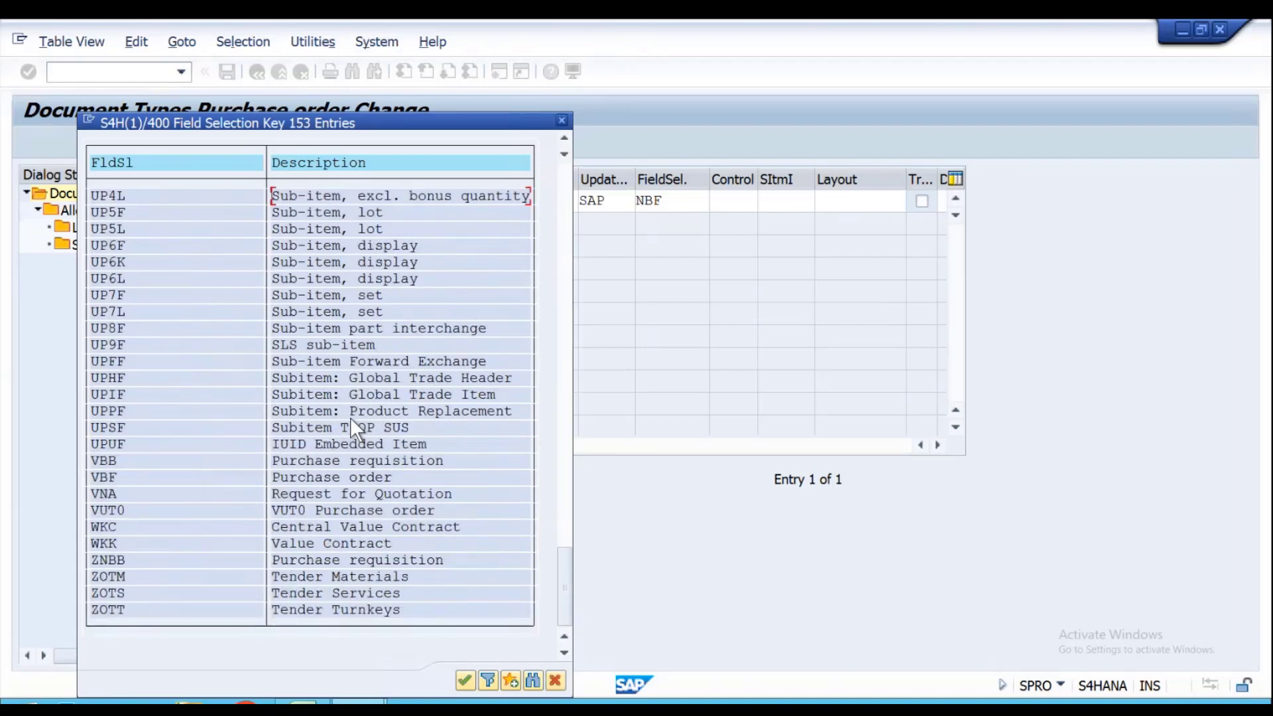
double_click(110, 474)
- Copy the VB entry with all dependent entries and save it to the VIVO customizing request
key("Return")
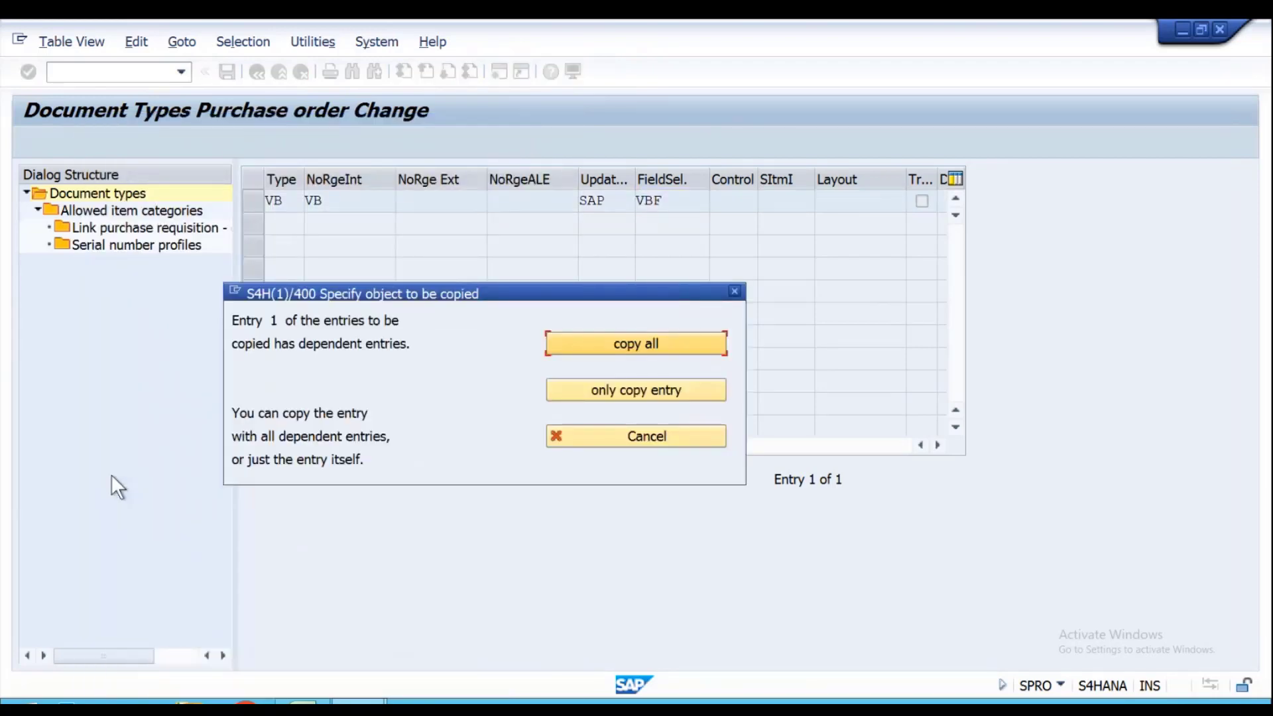
key("Return")
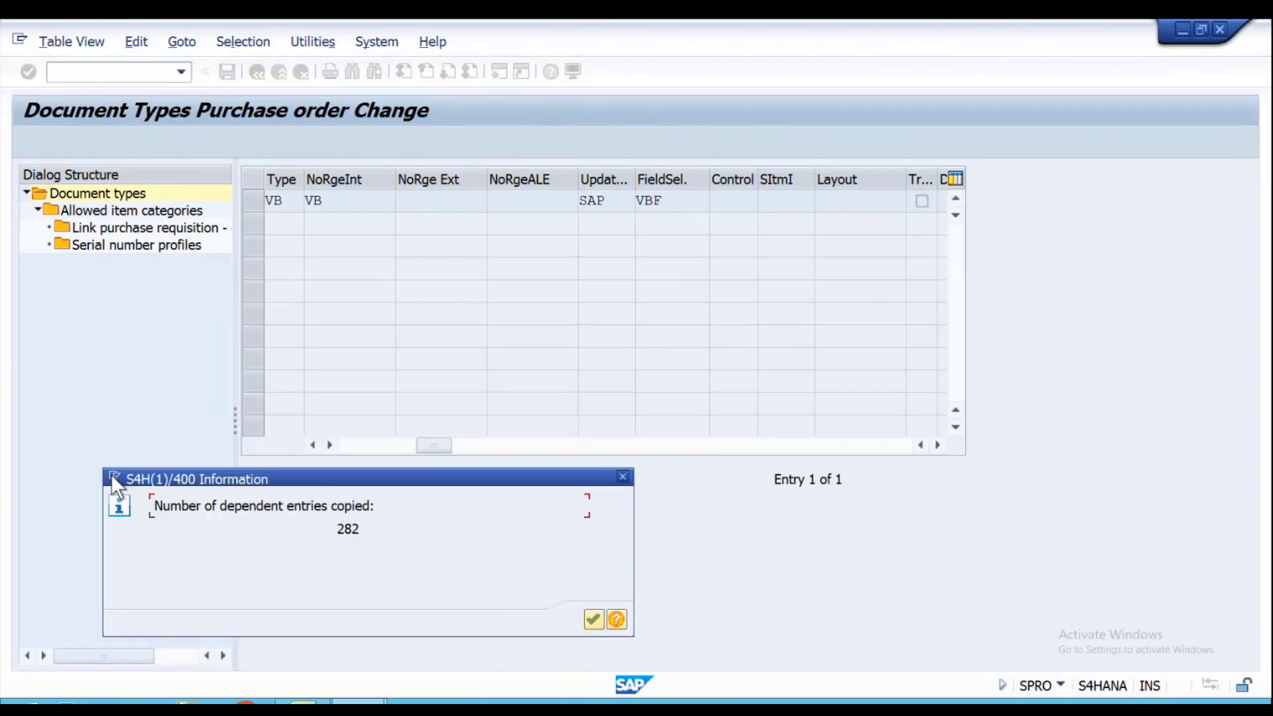
key("Return")
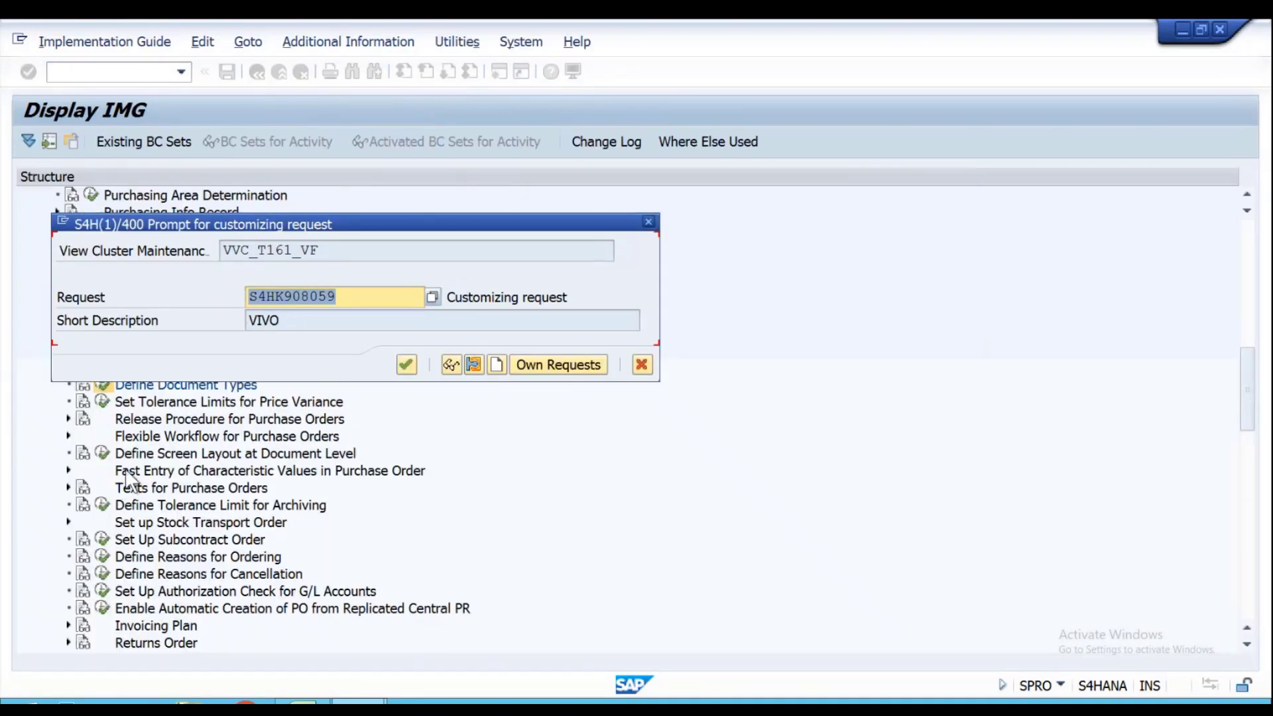
key("Return")
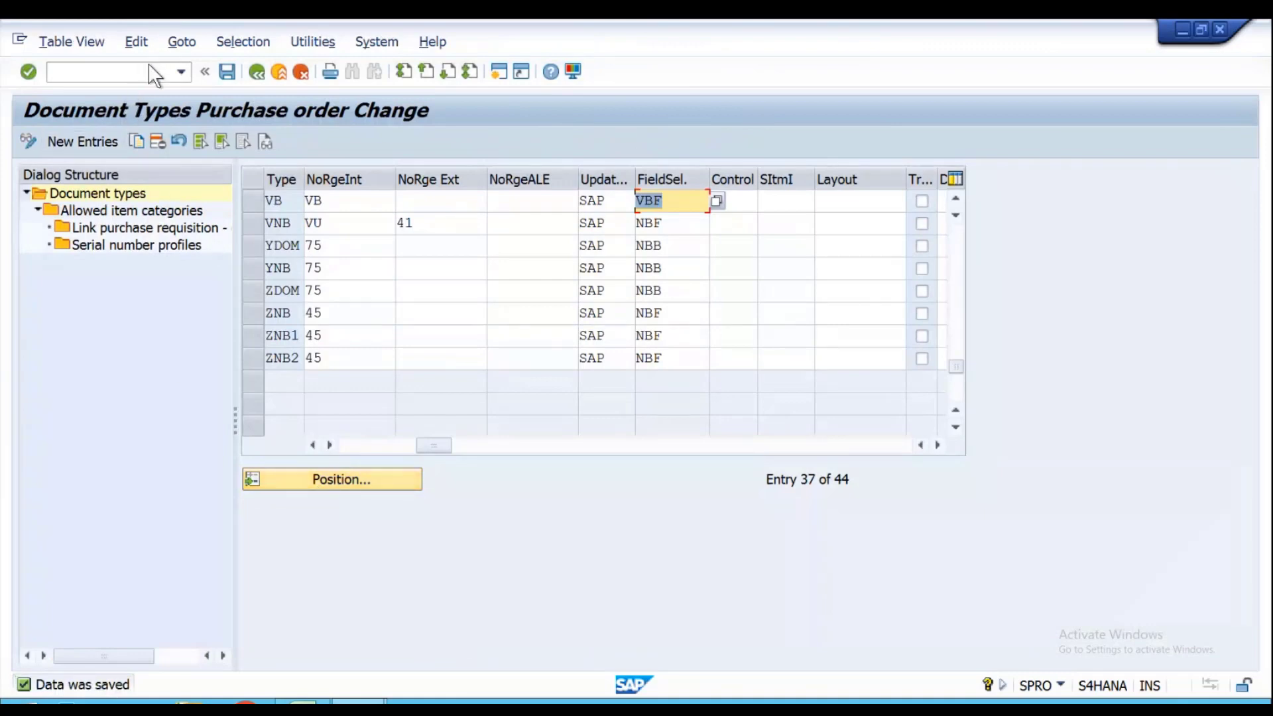
key("alt+Tab")
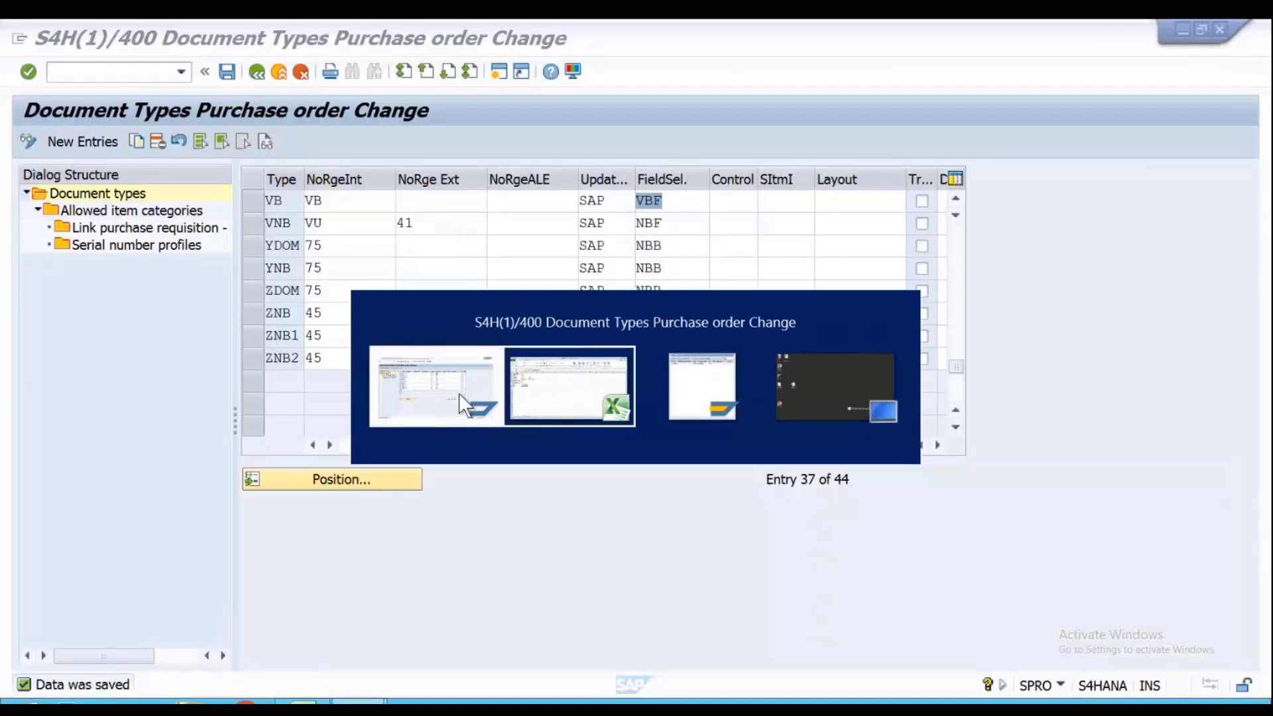
left_click(463, 403)
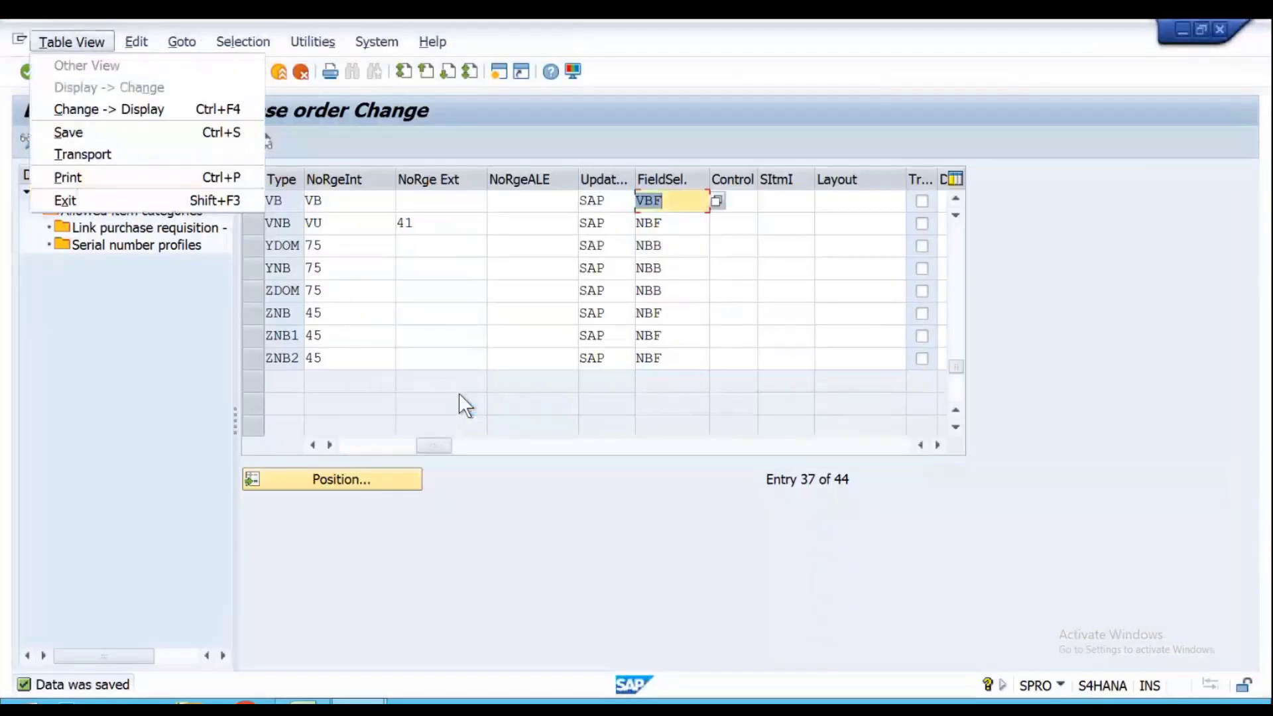
left_click(201, 300)
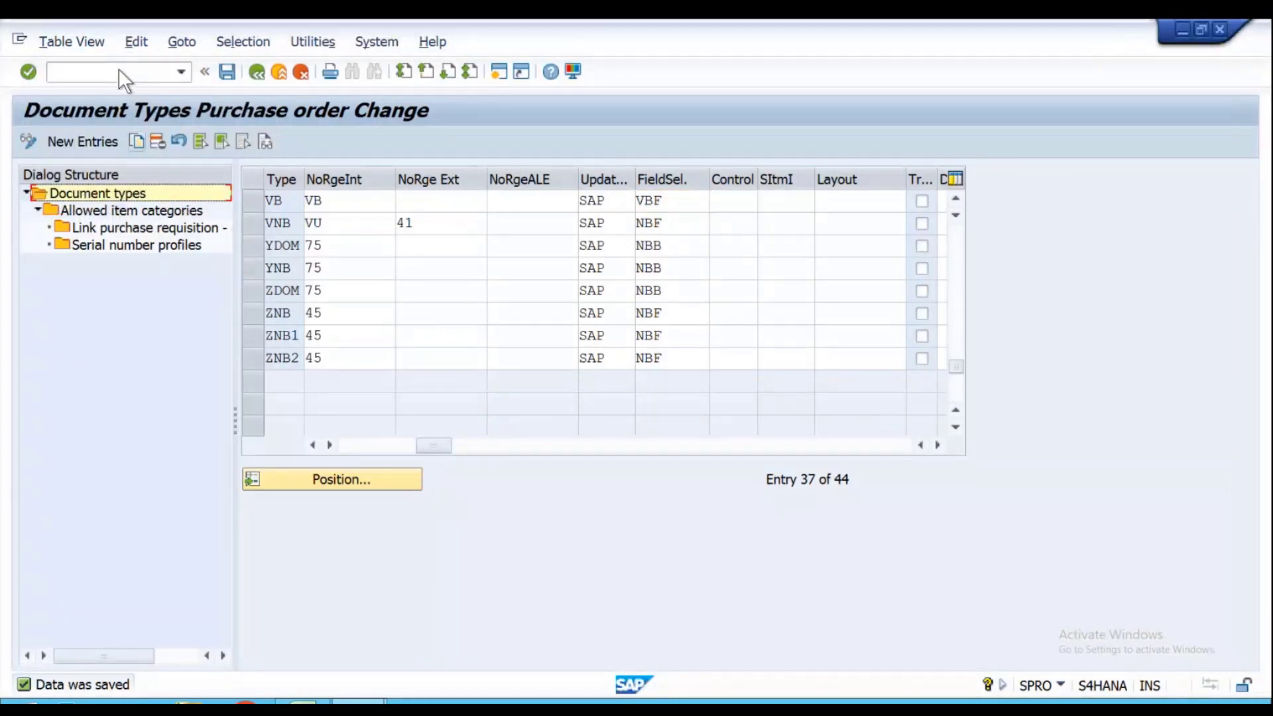
- Start a new purchase order with transaction ME21N and choose document type VB VIVO PO DOC. TYPE
left_click(120, 70)
type("/N")
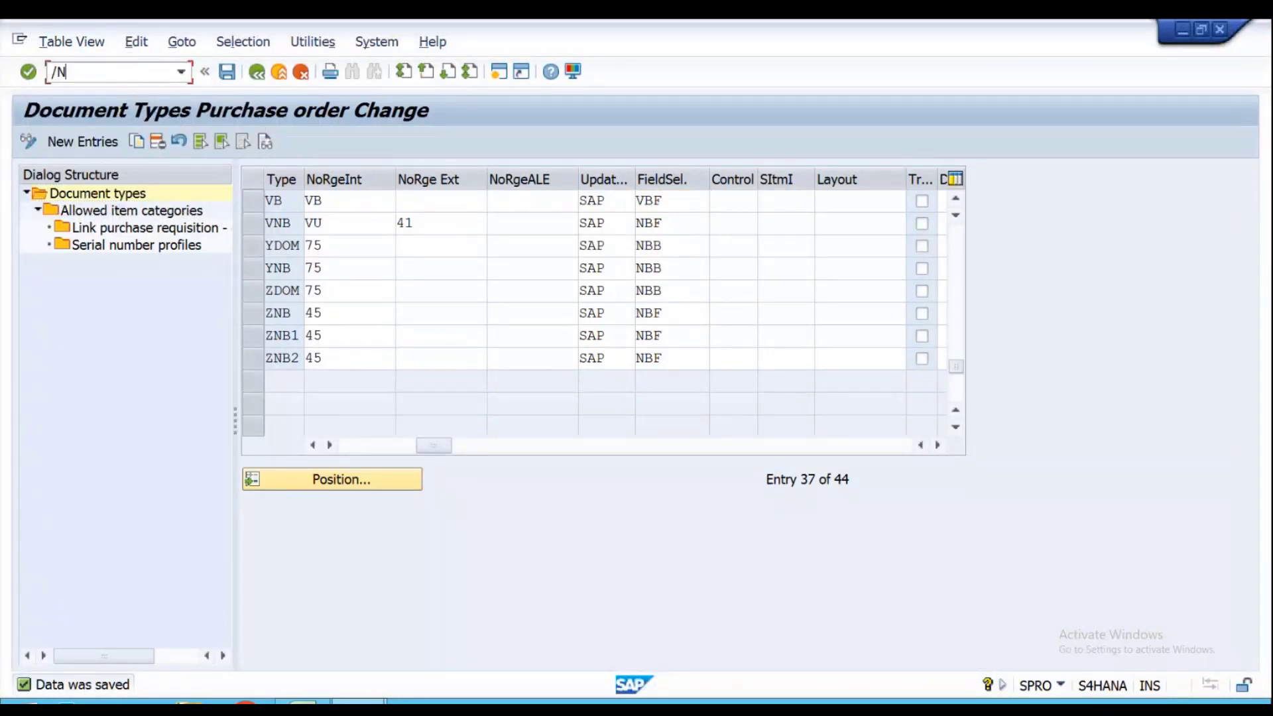
type("ME21N")
key("Return")
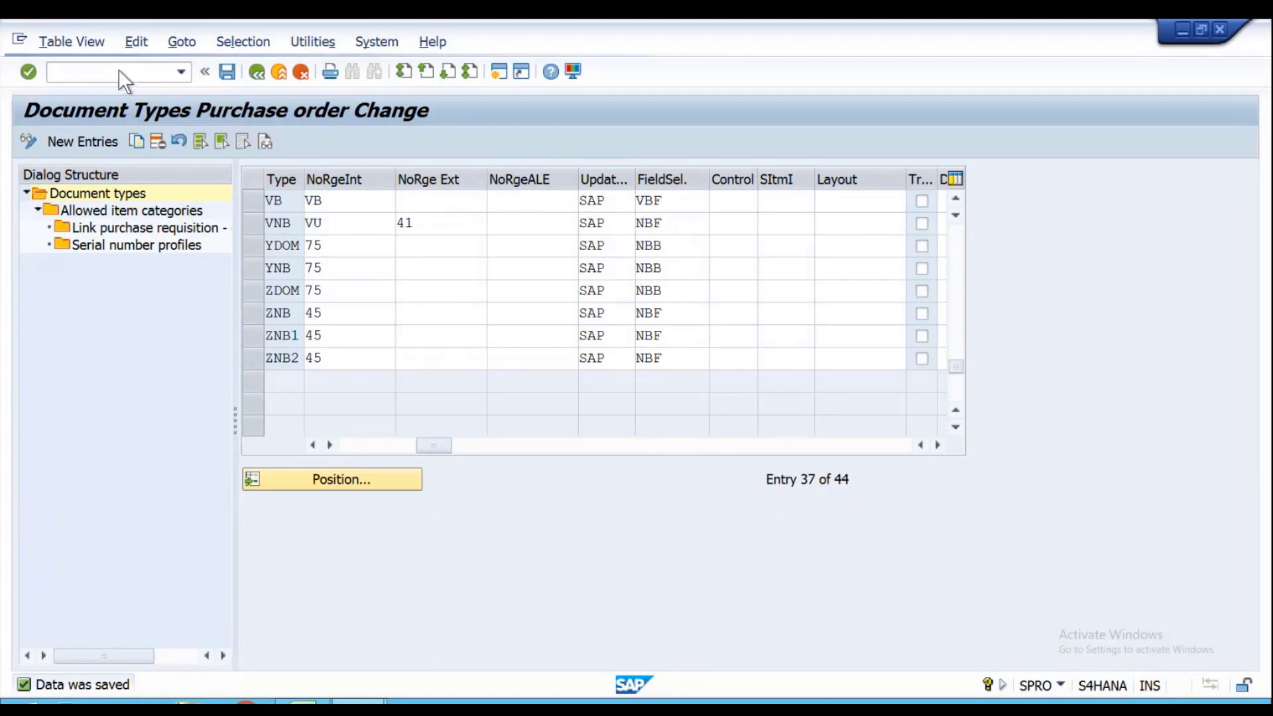
left_click(512, 183)
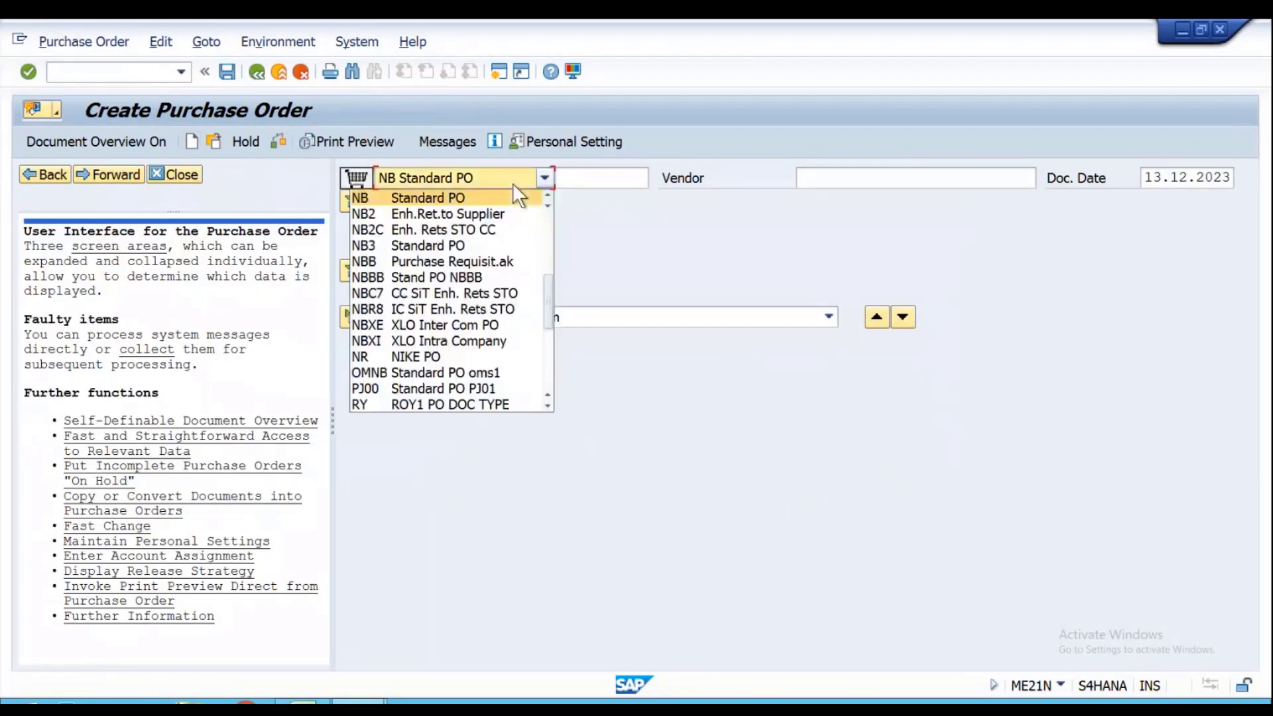
key("v")
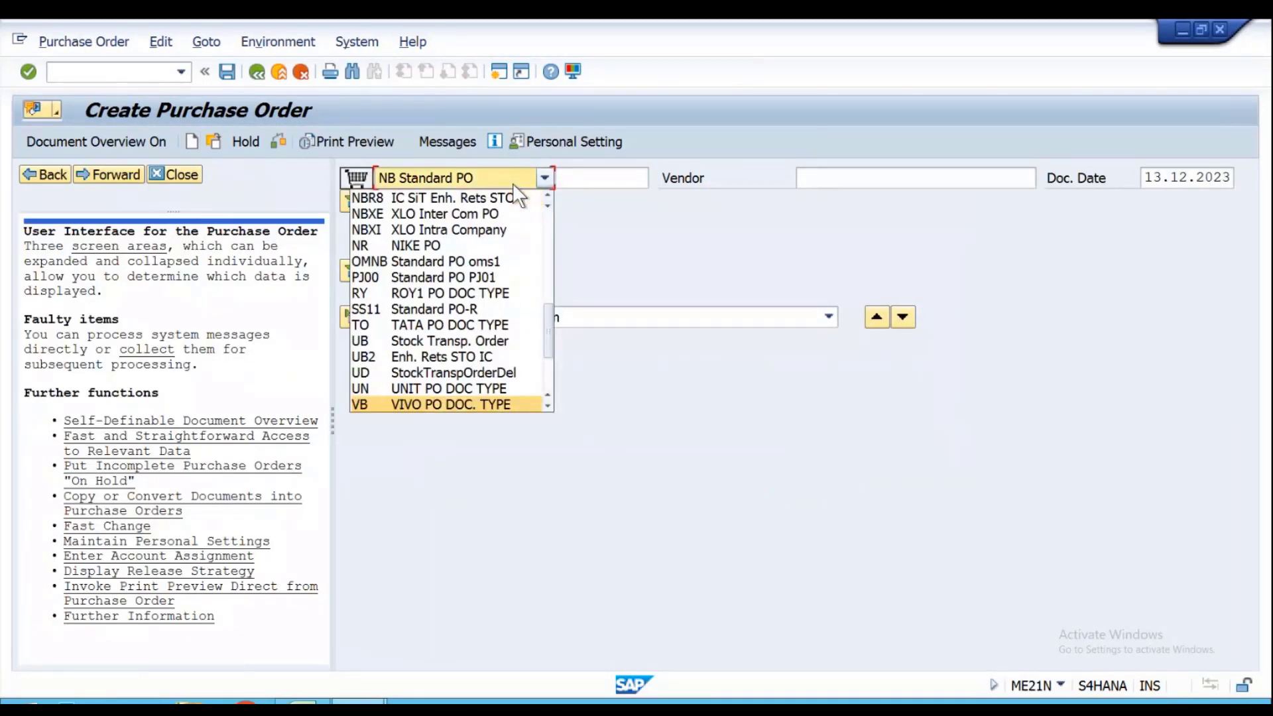
key("Return")
- Fill in the purchase order's vendor number from the previously used entries
left_click(826, 178)
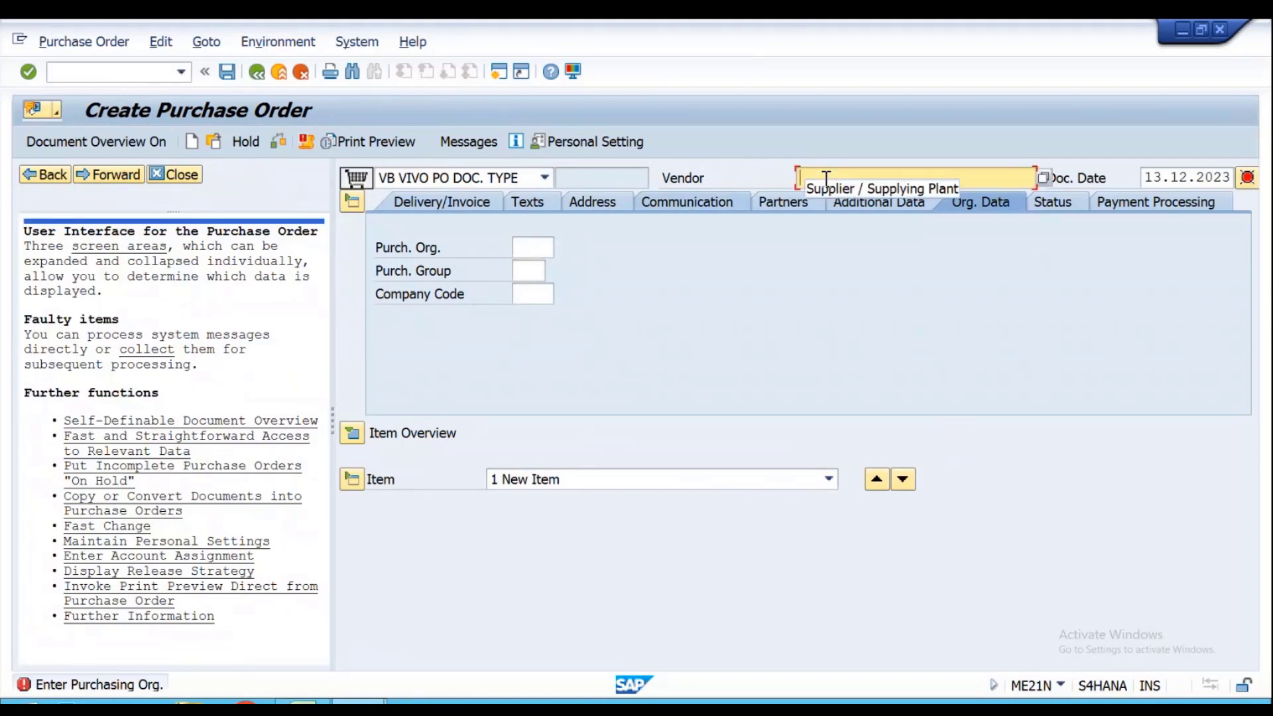
key("Down")
key("Return")
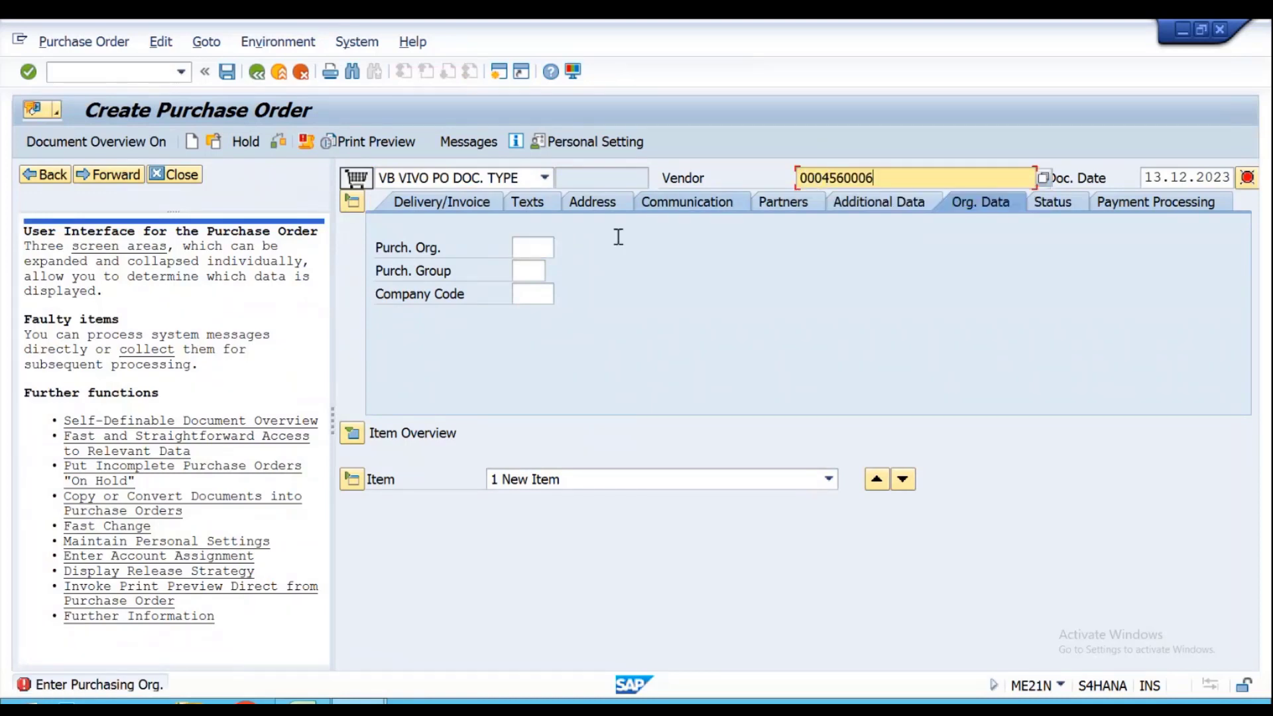
- Enter purchasing organization VPO, purchasing group VPU and company code VIVO in the purchase order's organizational data
left_click(540, 253)
type("VP0")
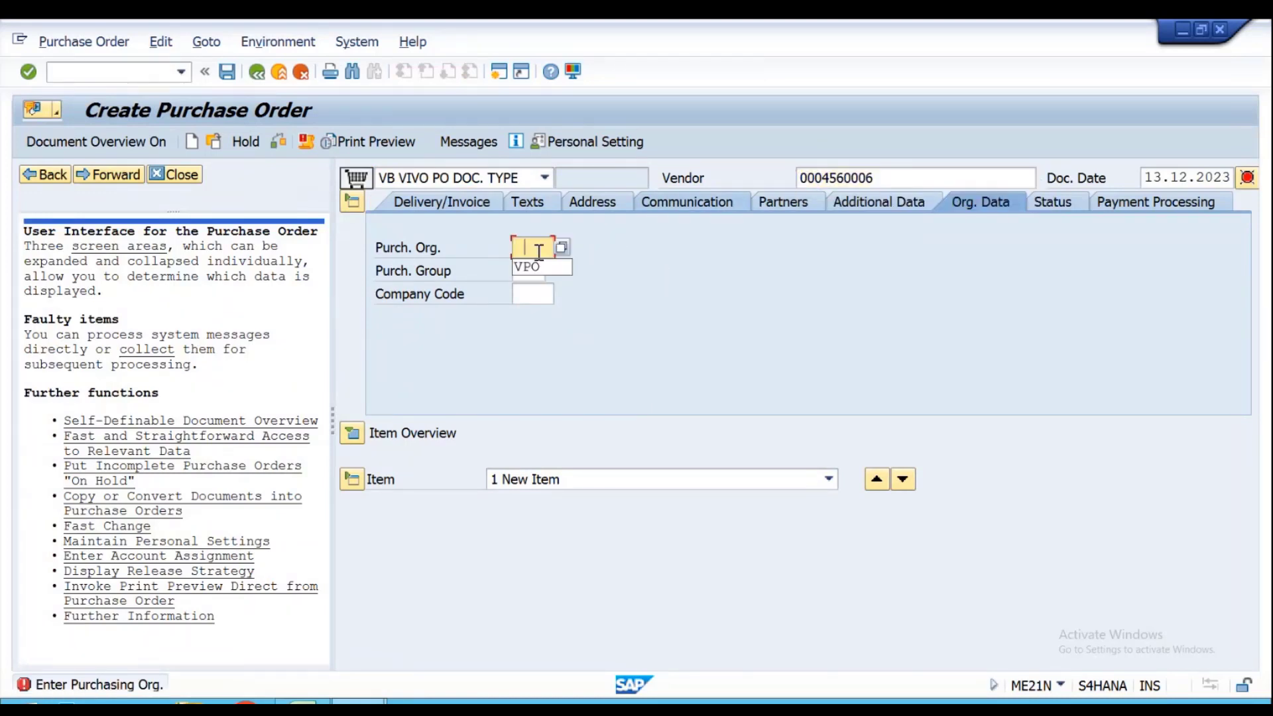
key("Tab")
key("Down")
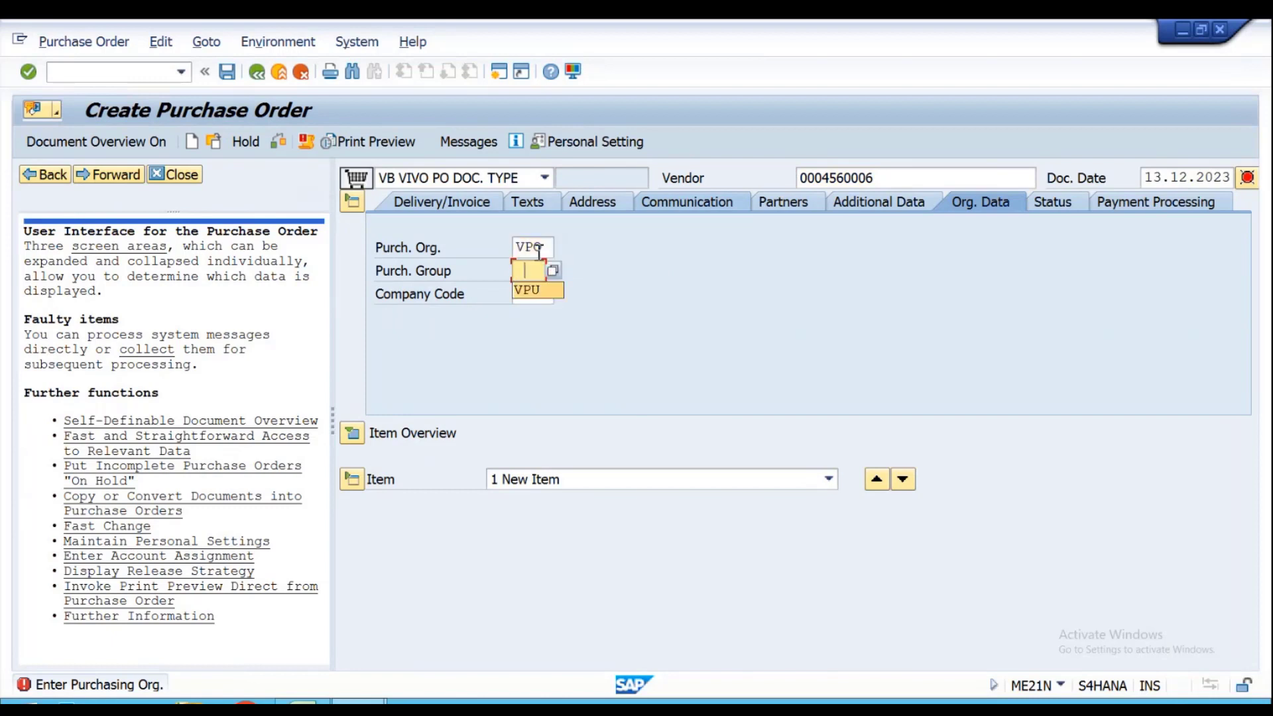
key("Return")
key("Tab")
key("Down")
key("Return")
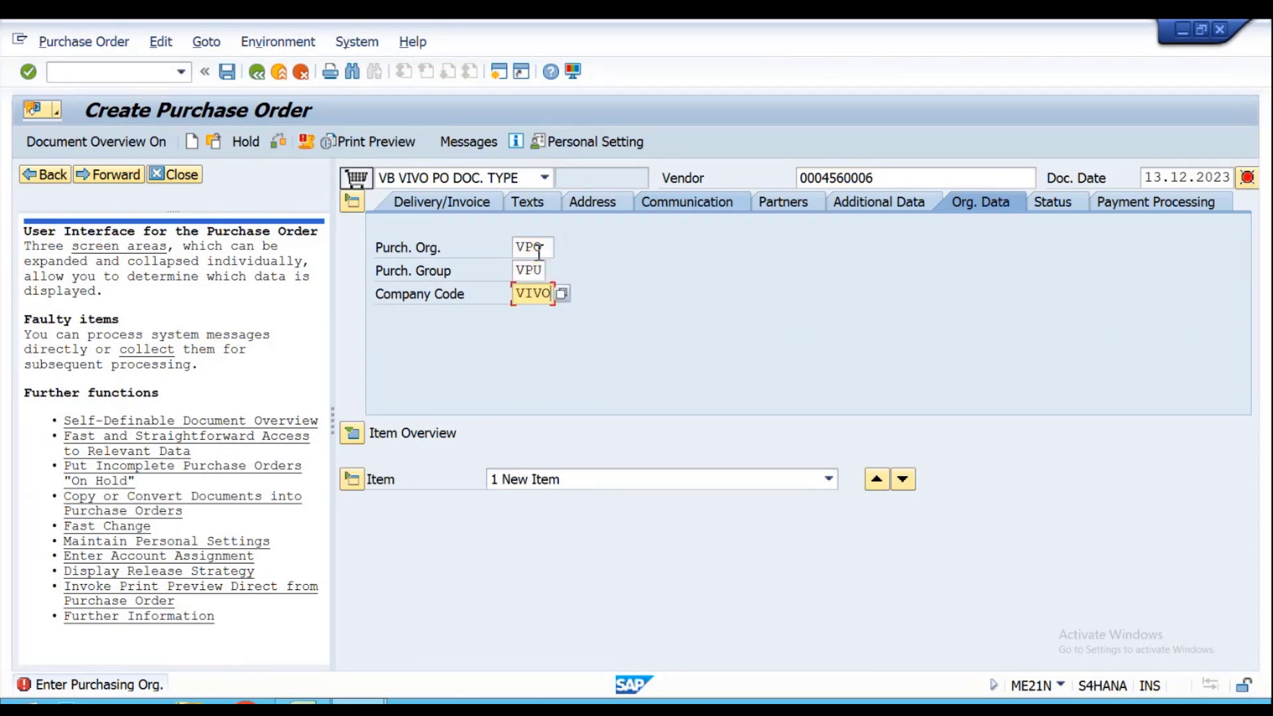
key("Return")
left_click(352, 433)
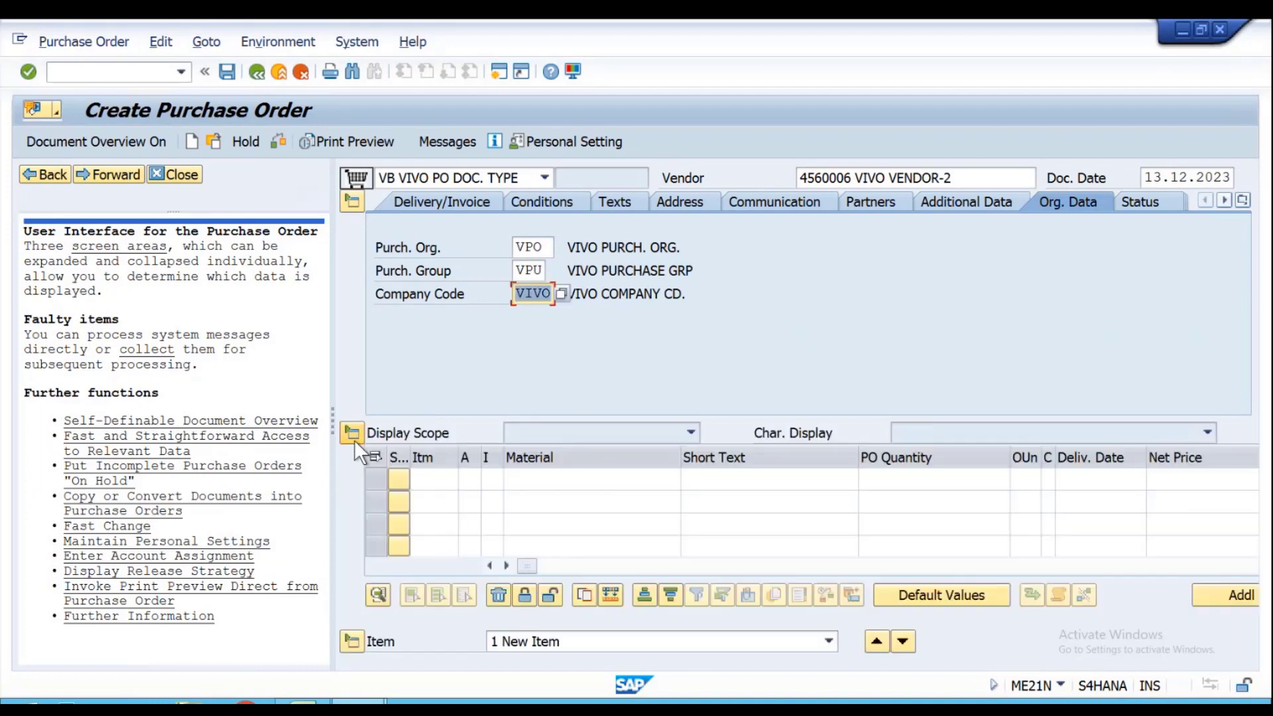
left_click(581, 476)
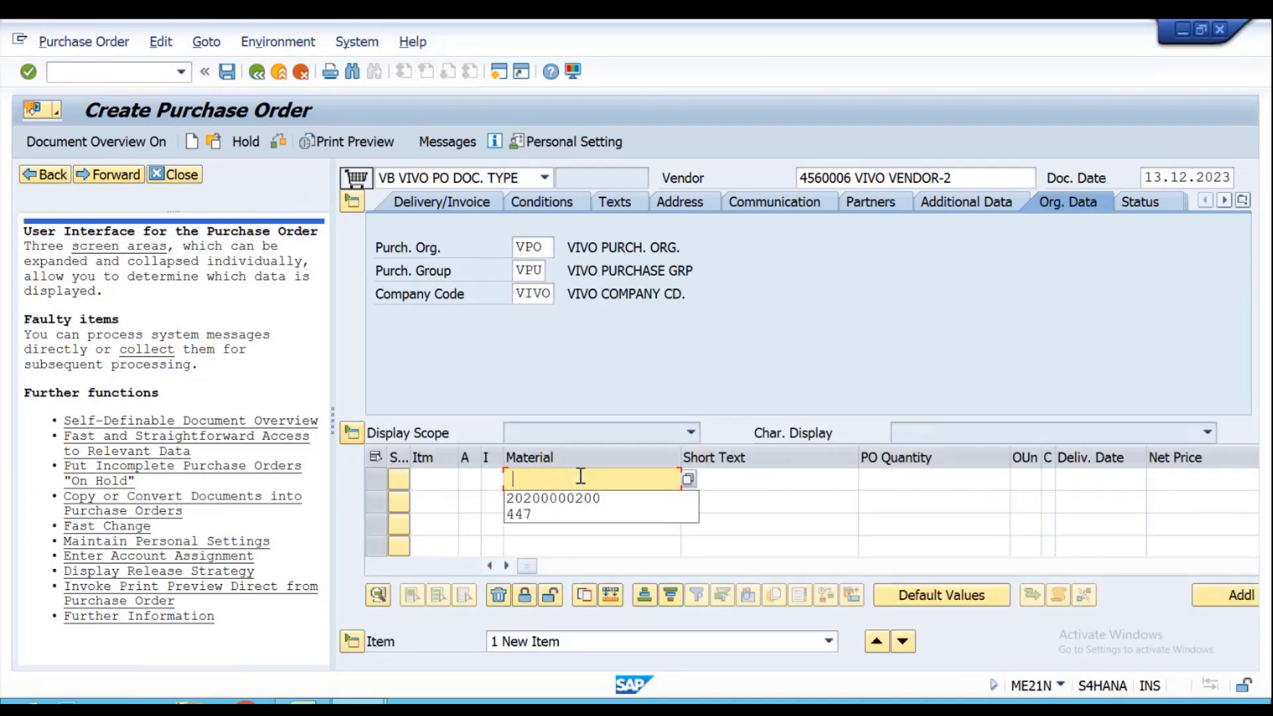
key("Down")
key("Return")
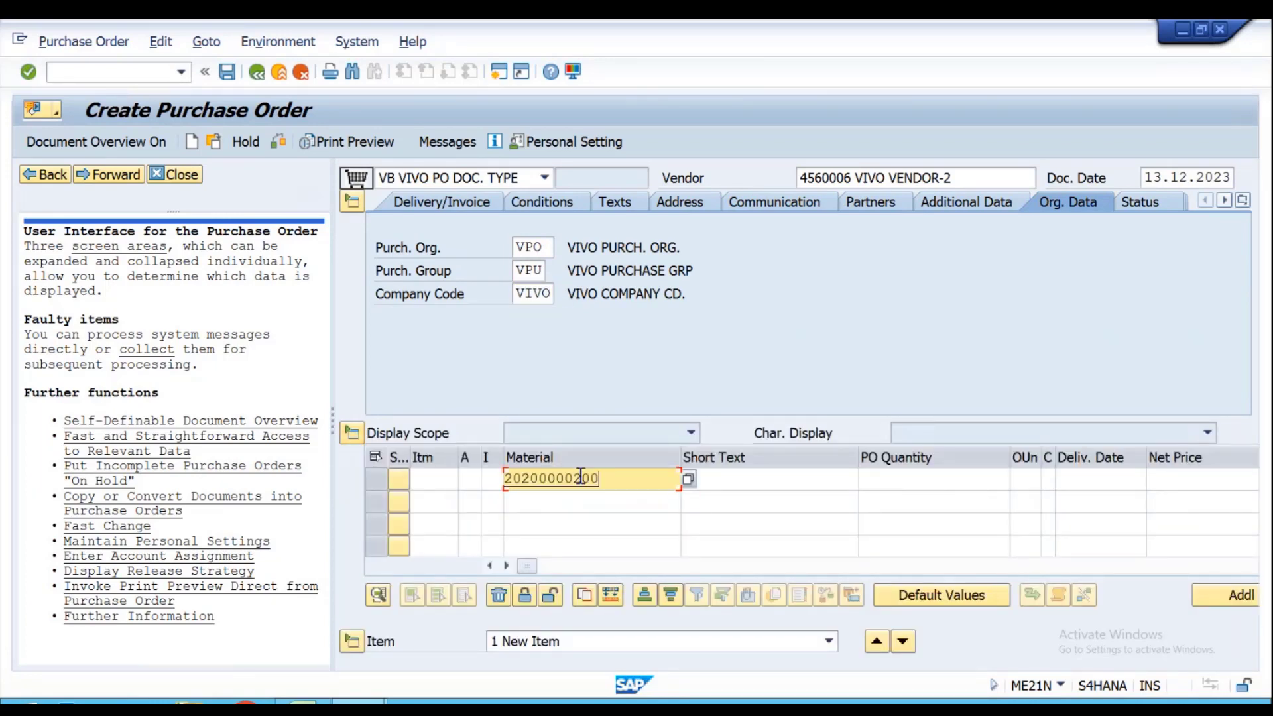
key("Tab")
key("Tab")
type("10")
- Enter a net price of 10 and plant VPL1 for the first purchase order item
key("Tab")
key("Tab")
key("Tab")
key("Tab")
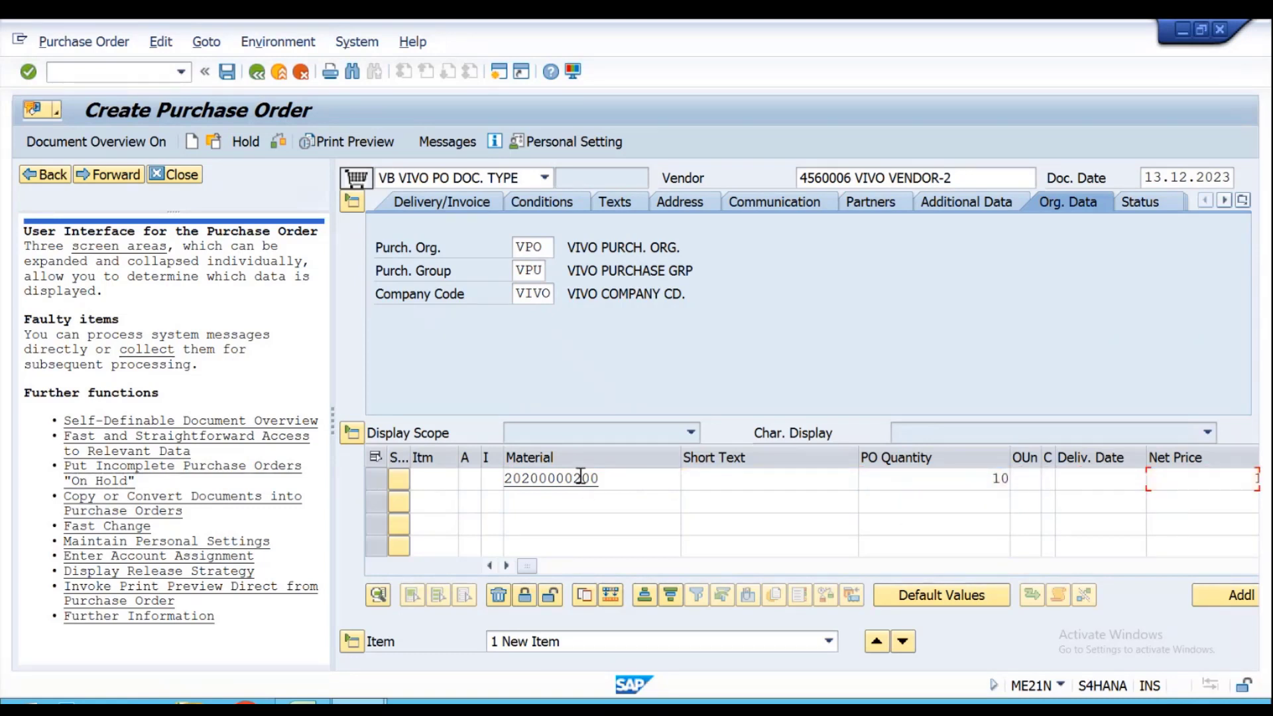
type("10")
key("Tab")
key("Tab")
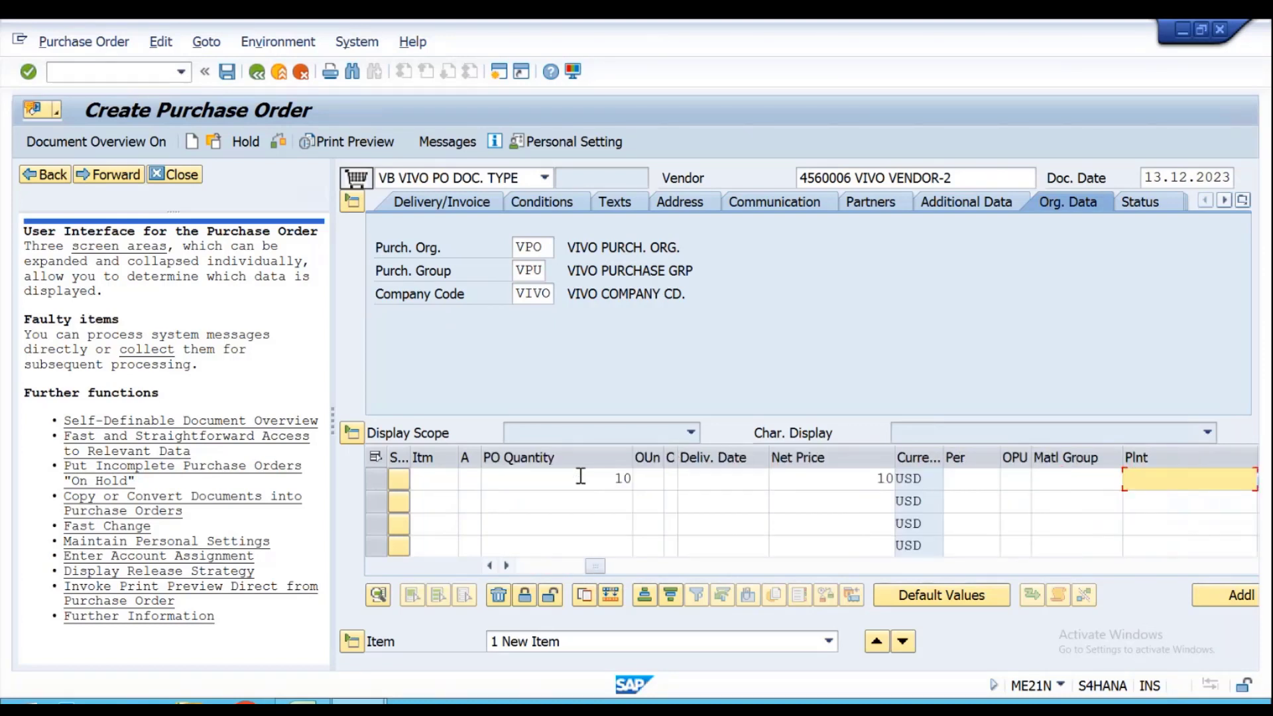
key("BackSpace")
key("Down")
key("Tab")
- Set the item's storage location to VSL1 and confirm the item data
key("BackSpace")
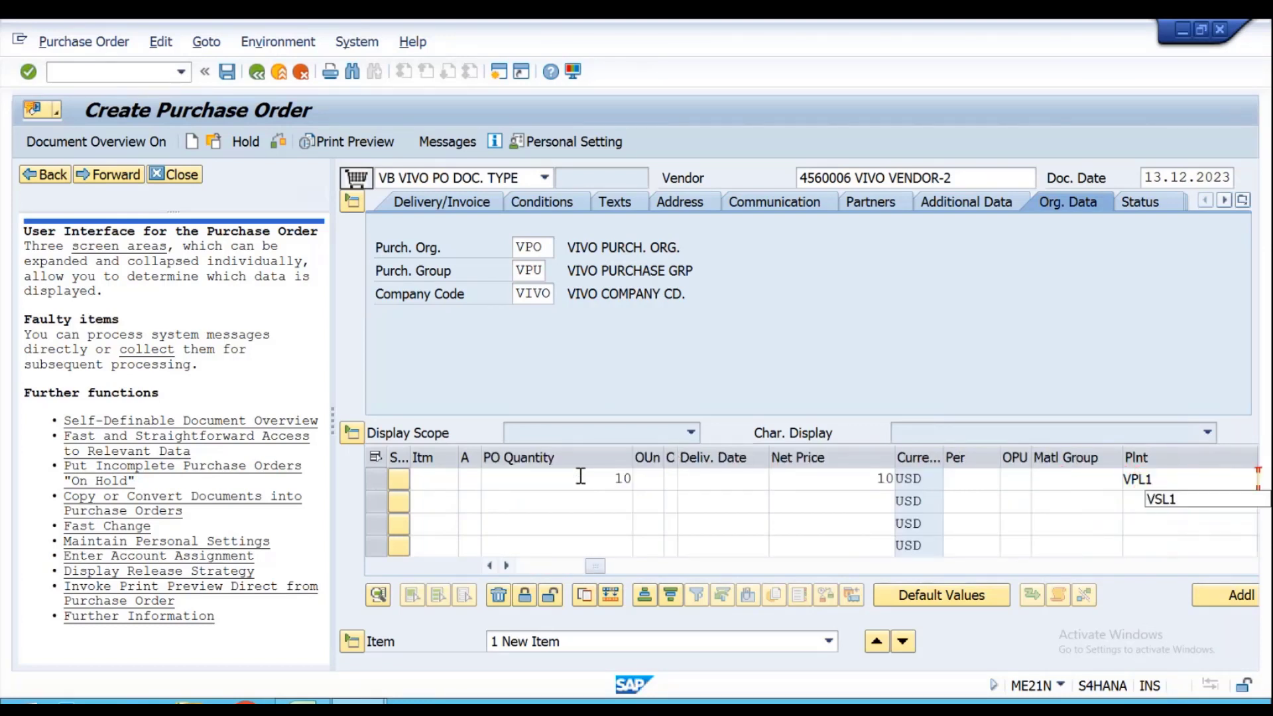
key("Down")
key("Tab")
key("Return")
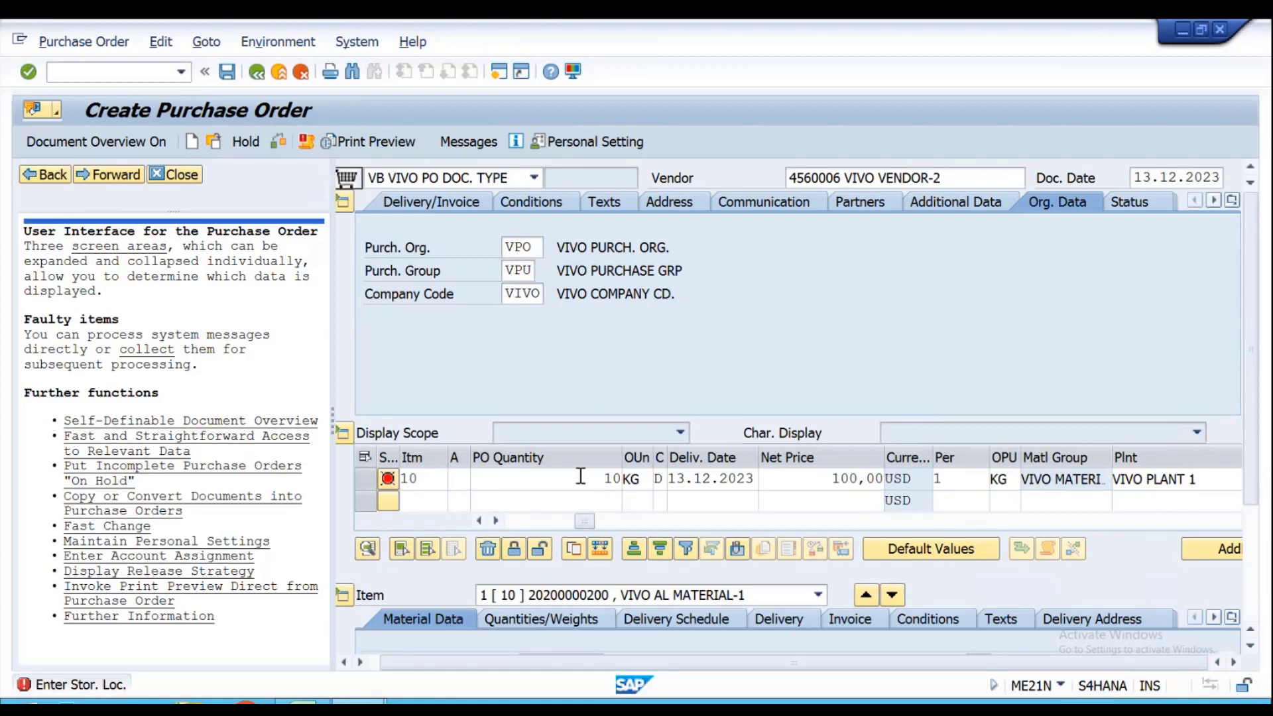
key("Return")
left_click(581, 476)
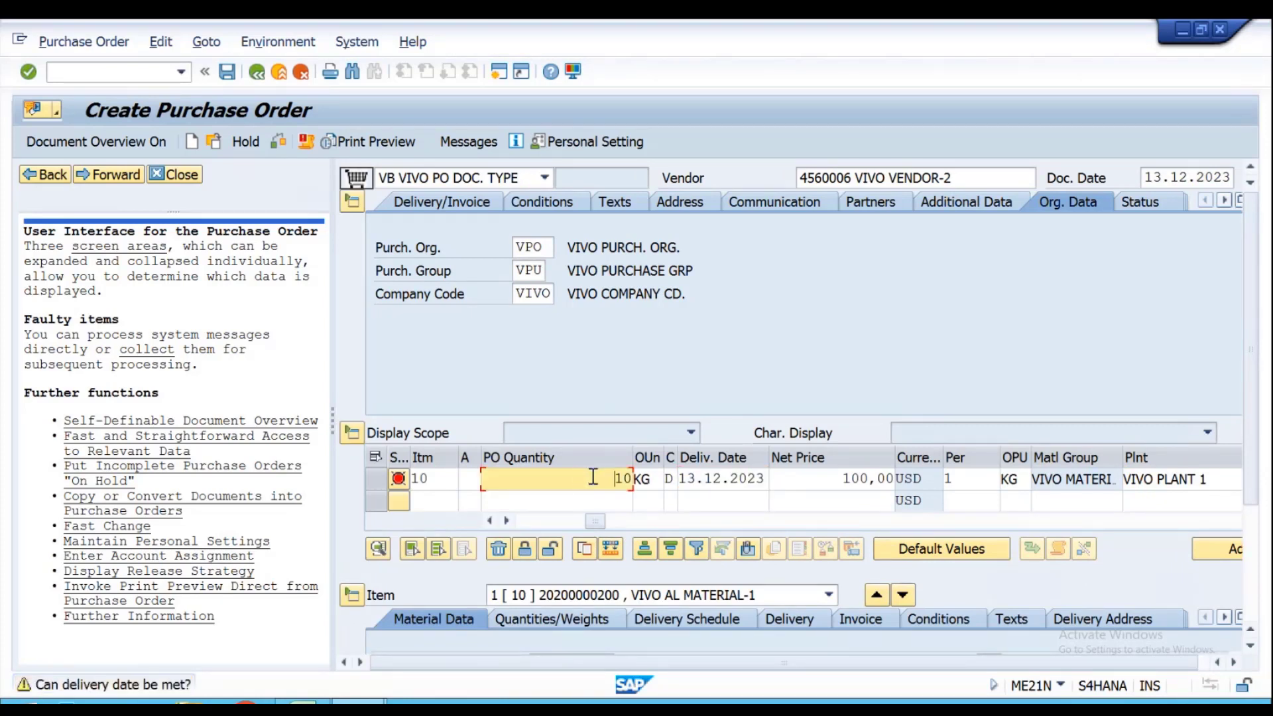
left_click_drag(593, 519, 730, 524)
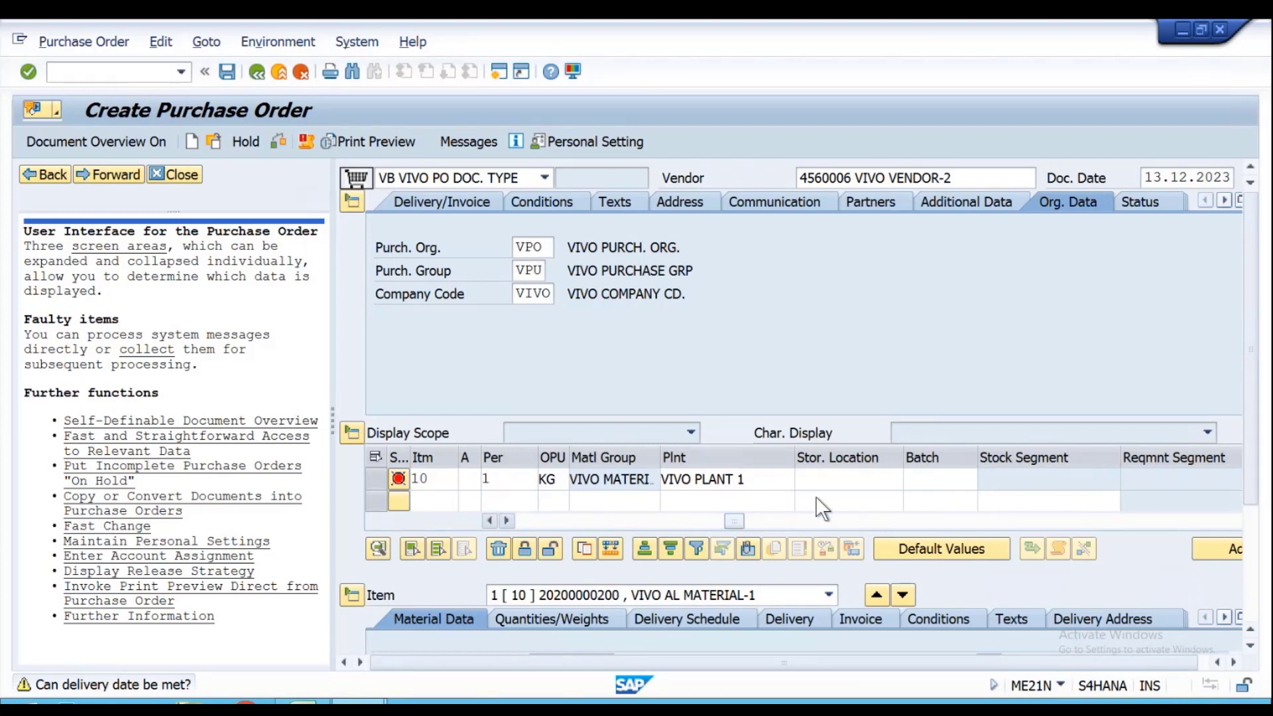
left_click(837, 477)
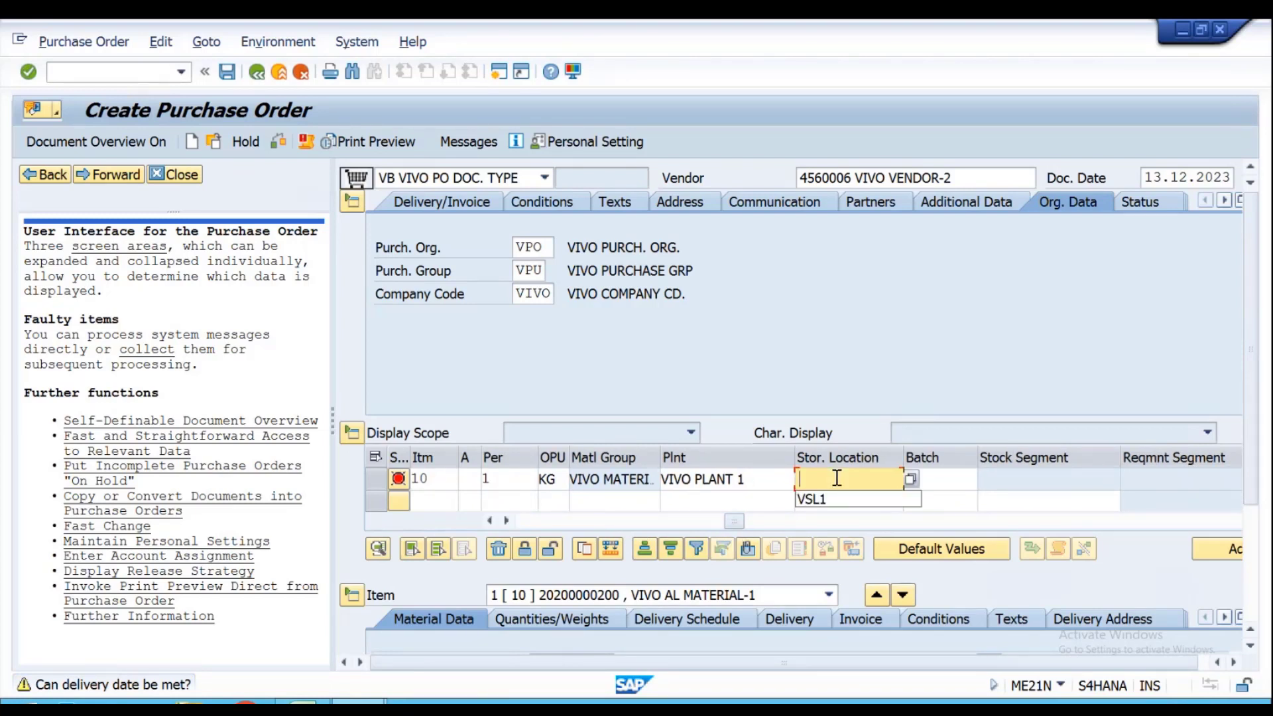
type("VSL1")
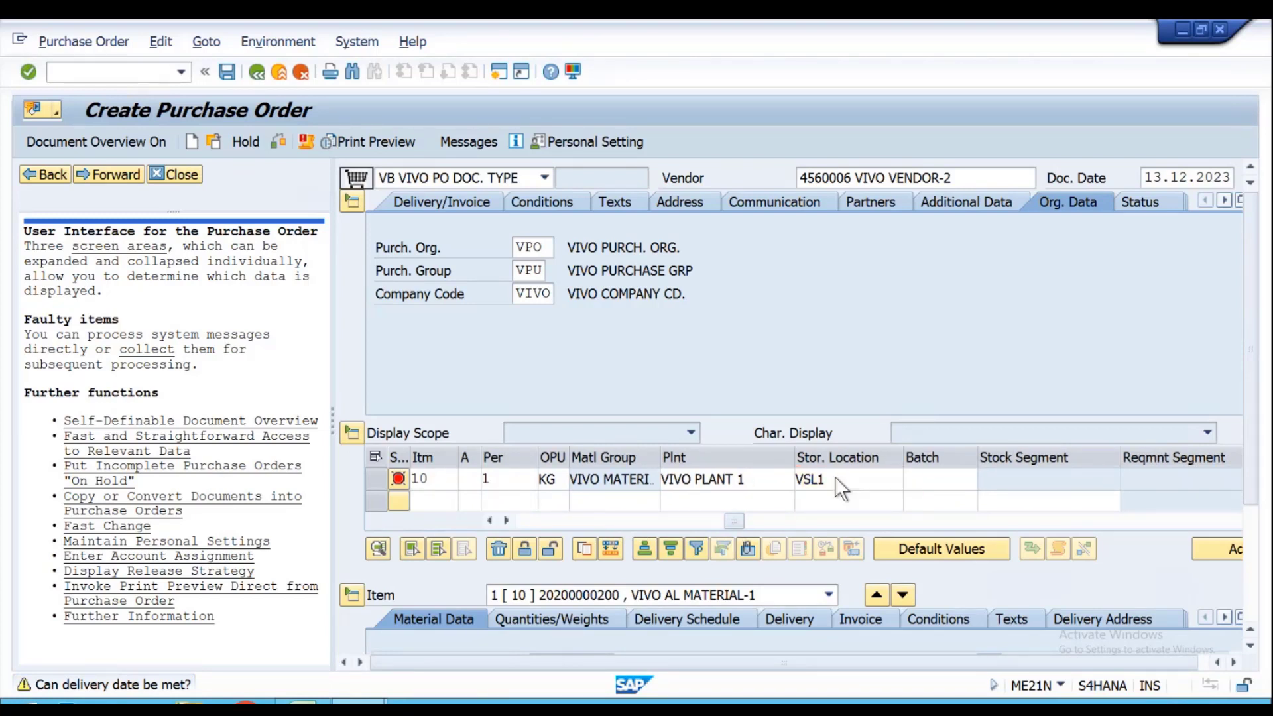
key("Return")
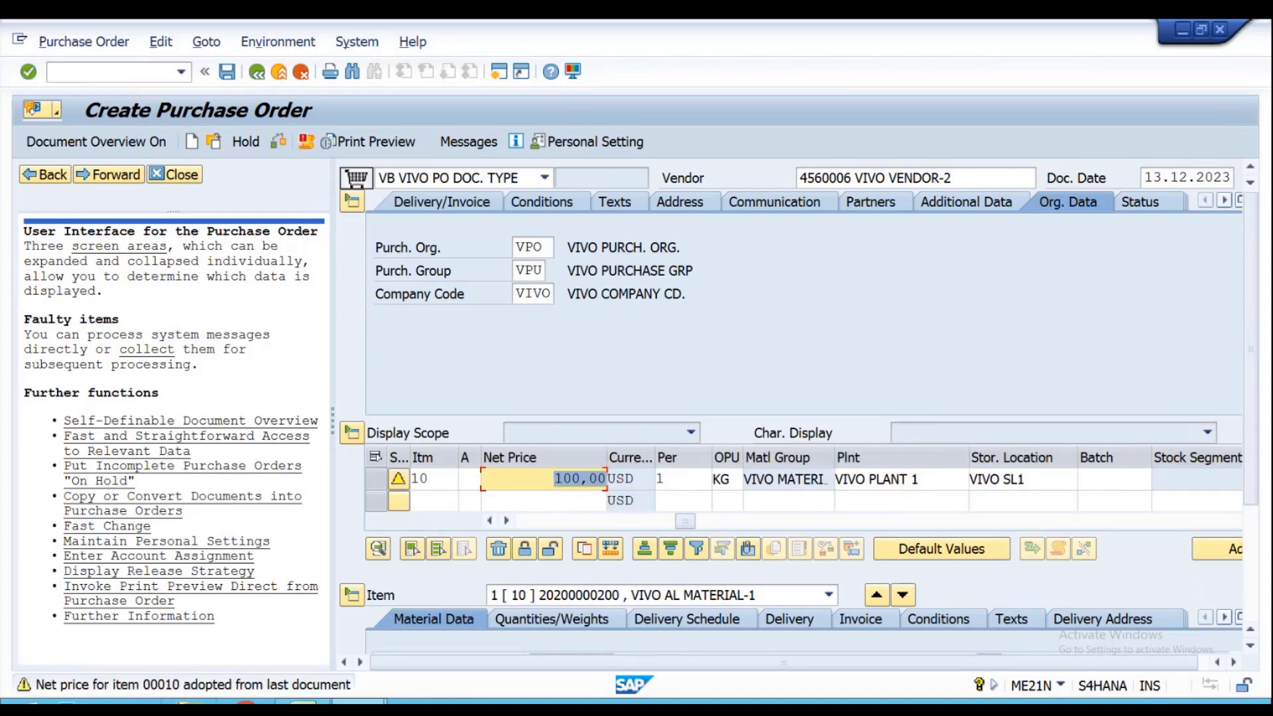
key("Return")
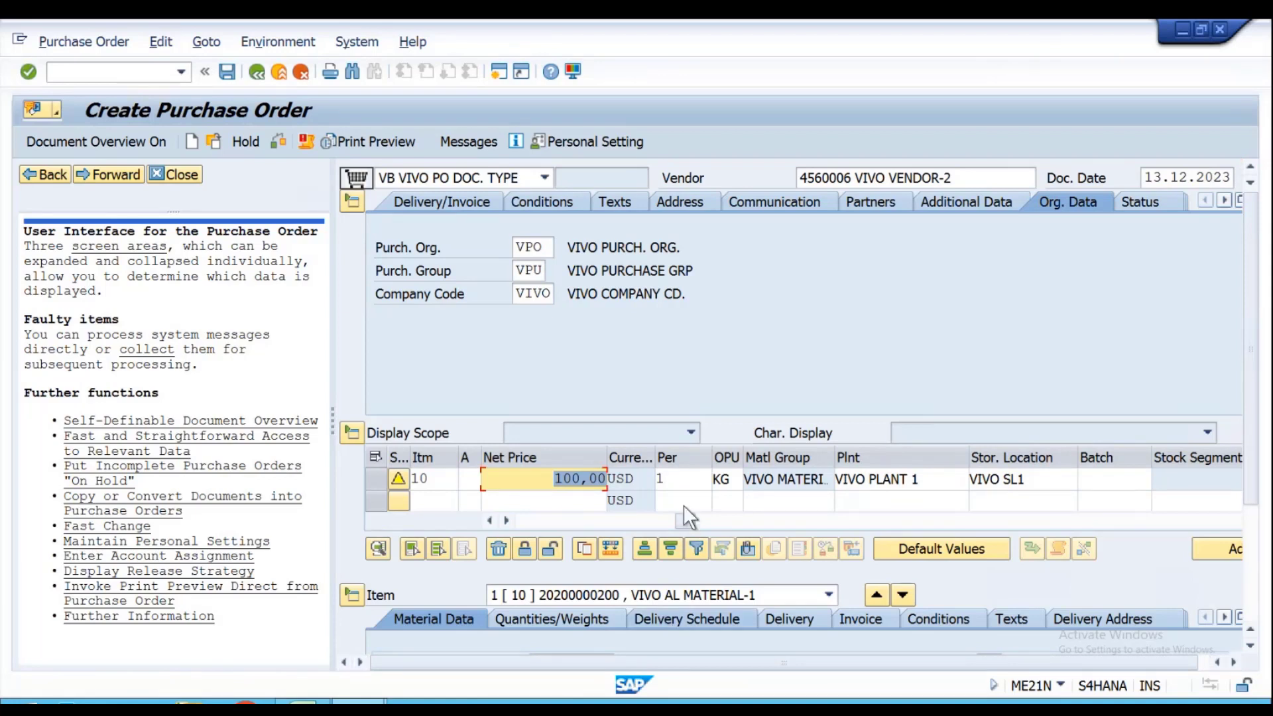
- Save the purchase order, choosing to save the document despite the issued system messages
left_click_drag(685, 521, 338, 531)
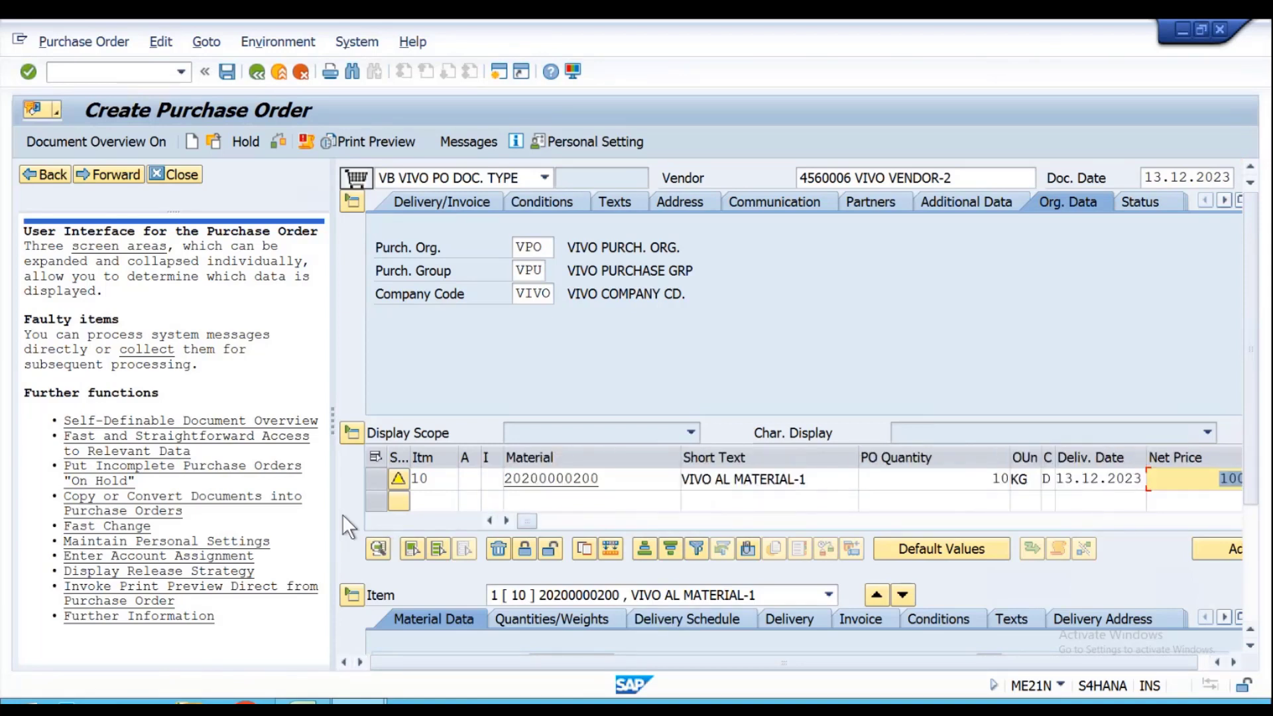
left_click(226, 72)
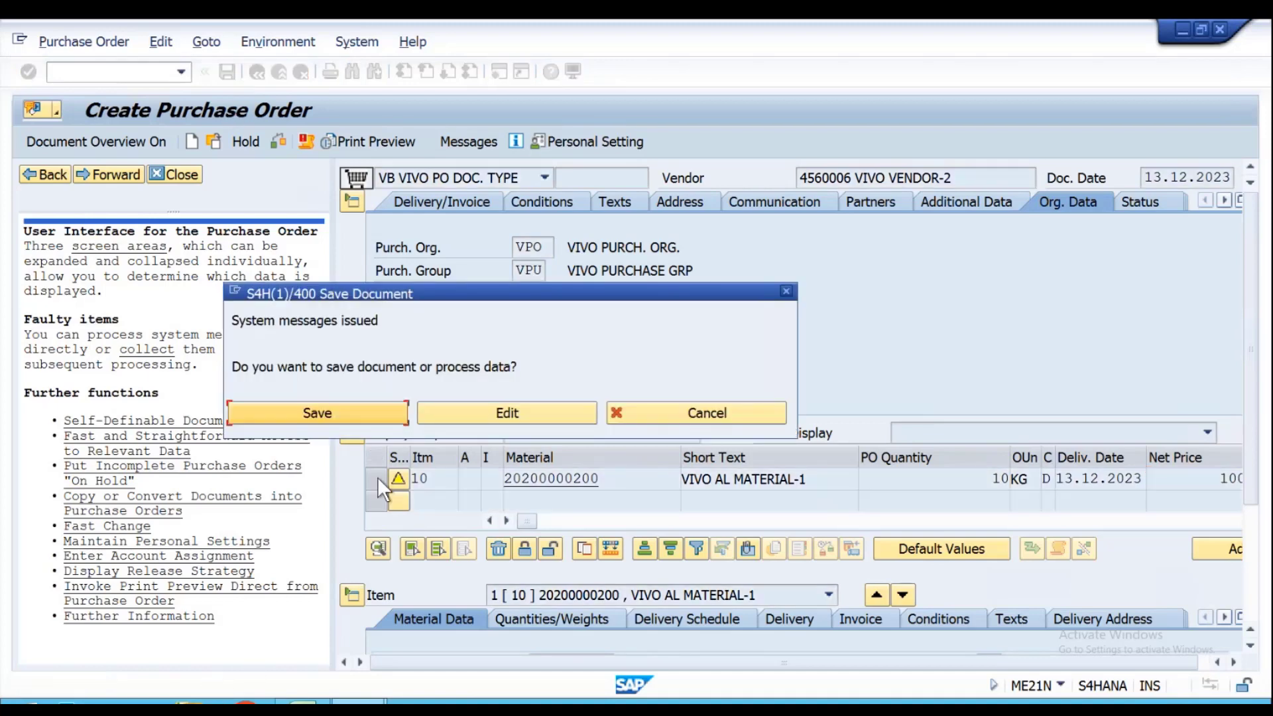
left_click(376, 413)
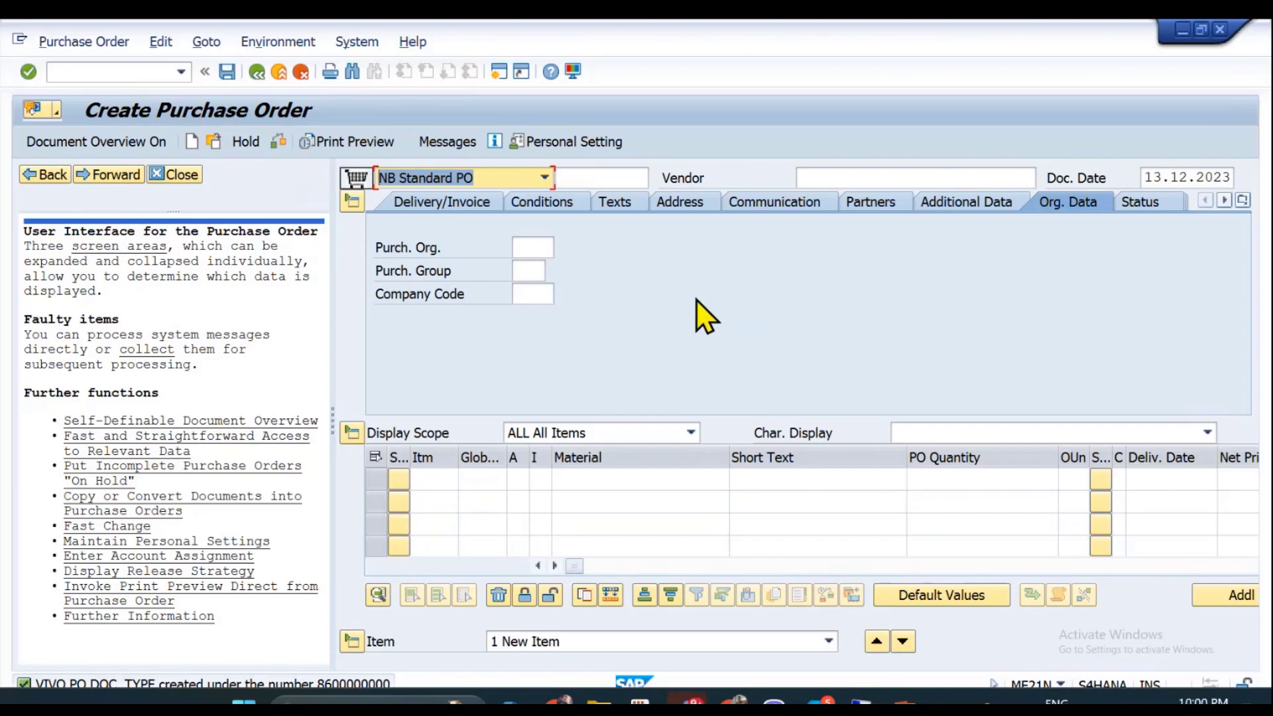
- Check the PO T-codes on the PowerPoint slide, and run transaction ME2L in SAP for the prefilled supplier
key("super+Tab")
left_click(526, 205)
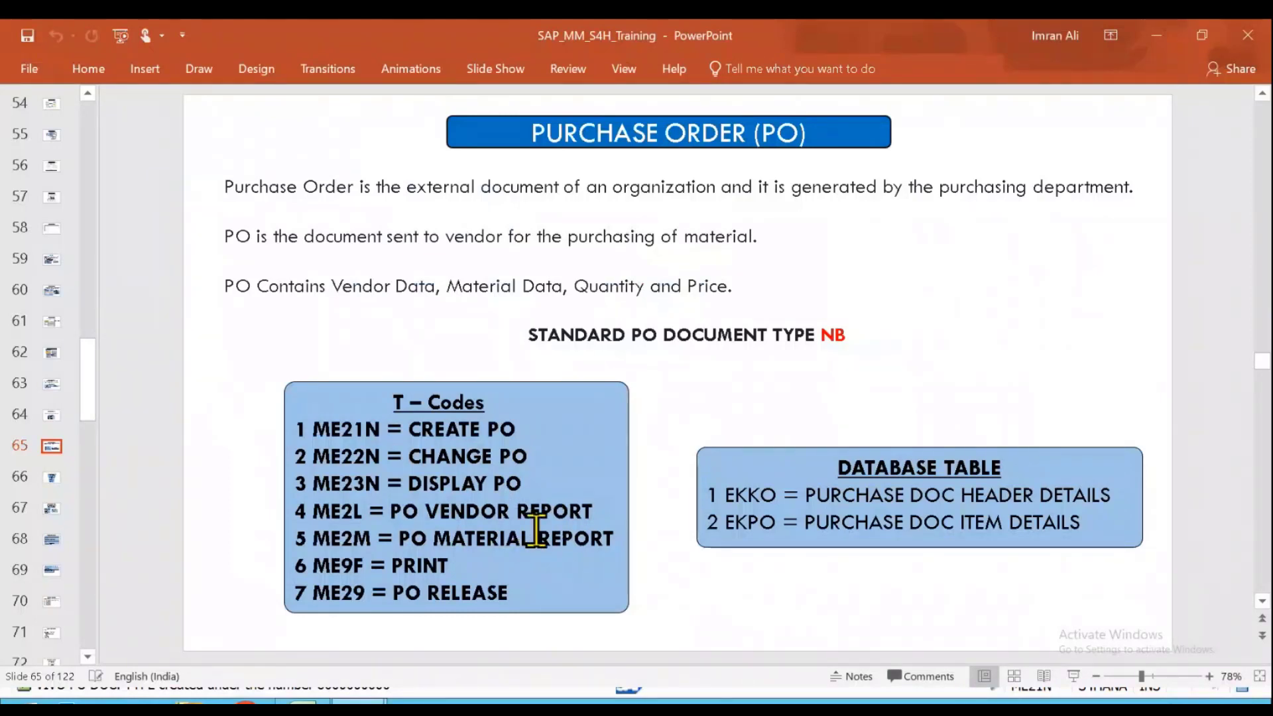
key("super+Tab")
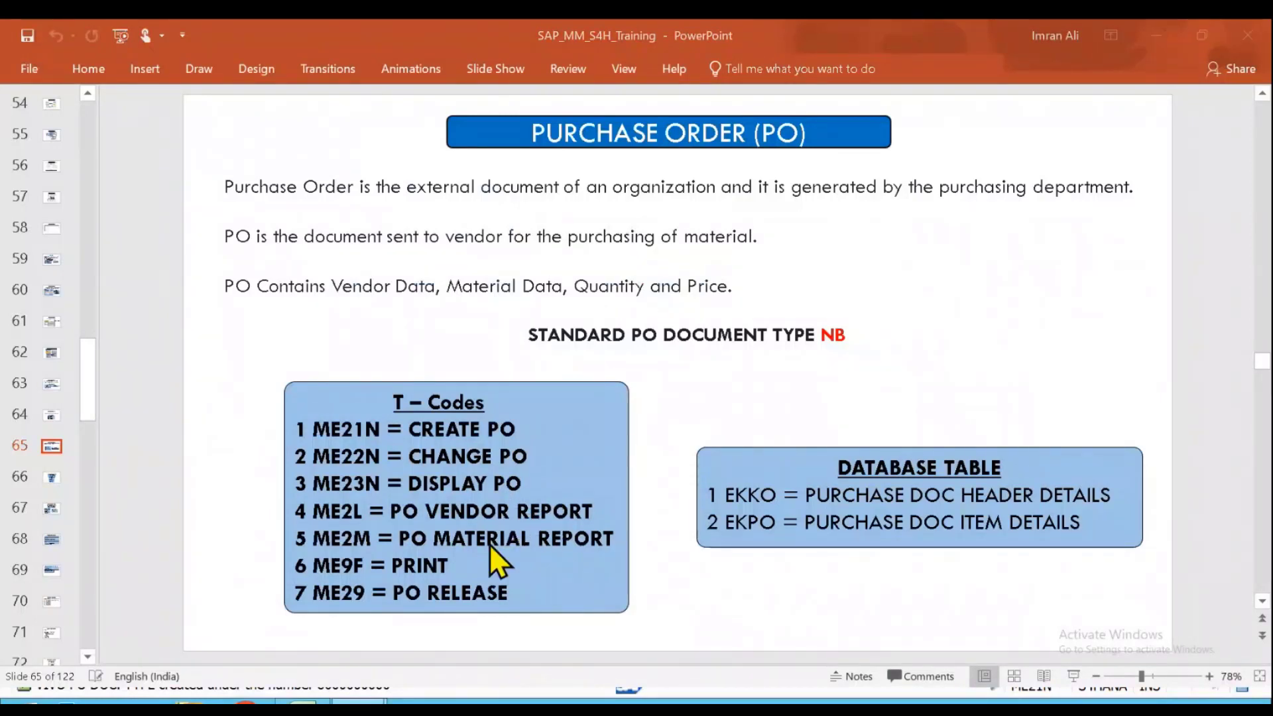
key("alt+Tab")
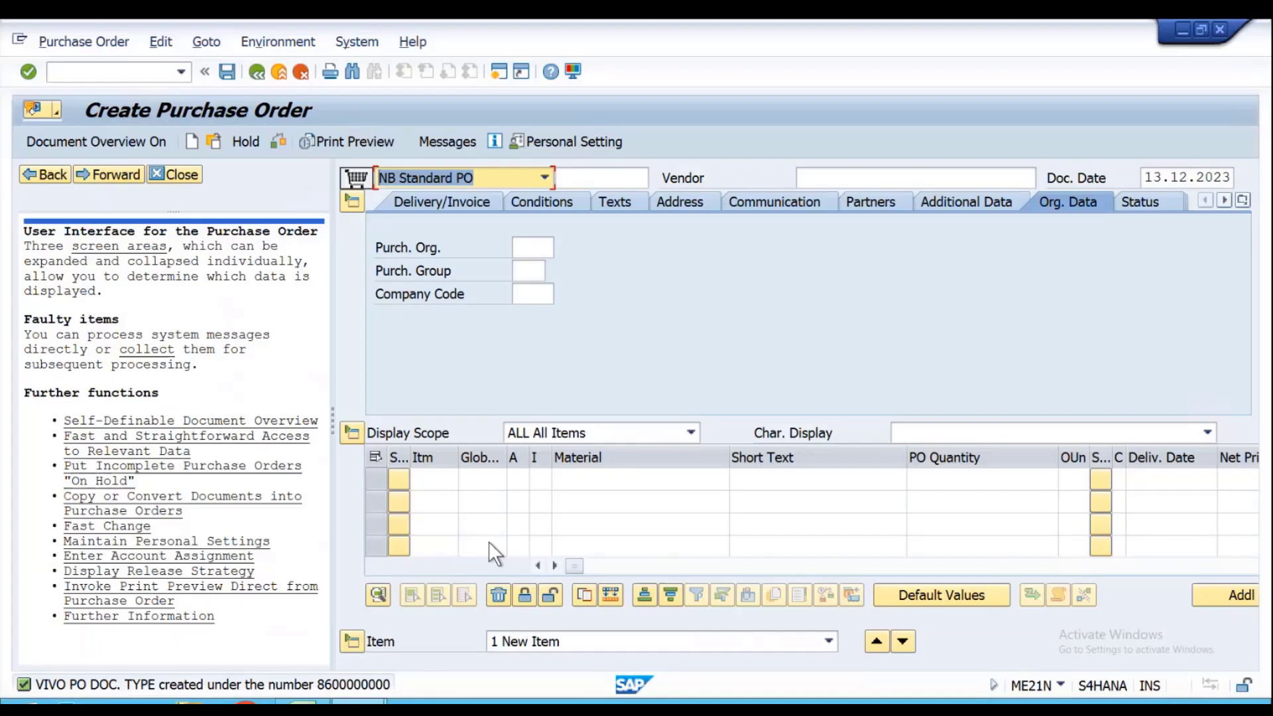
left_click(90, 73)
type("/NME2K")
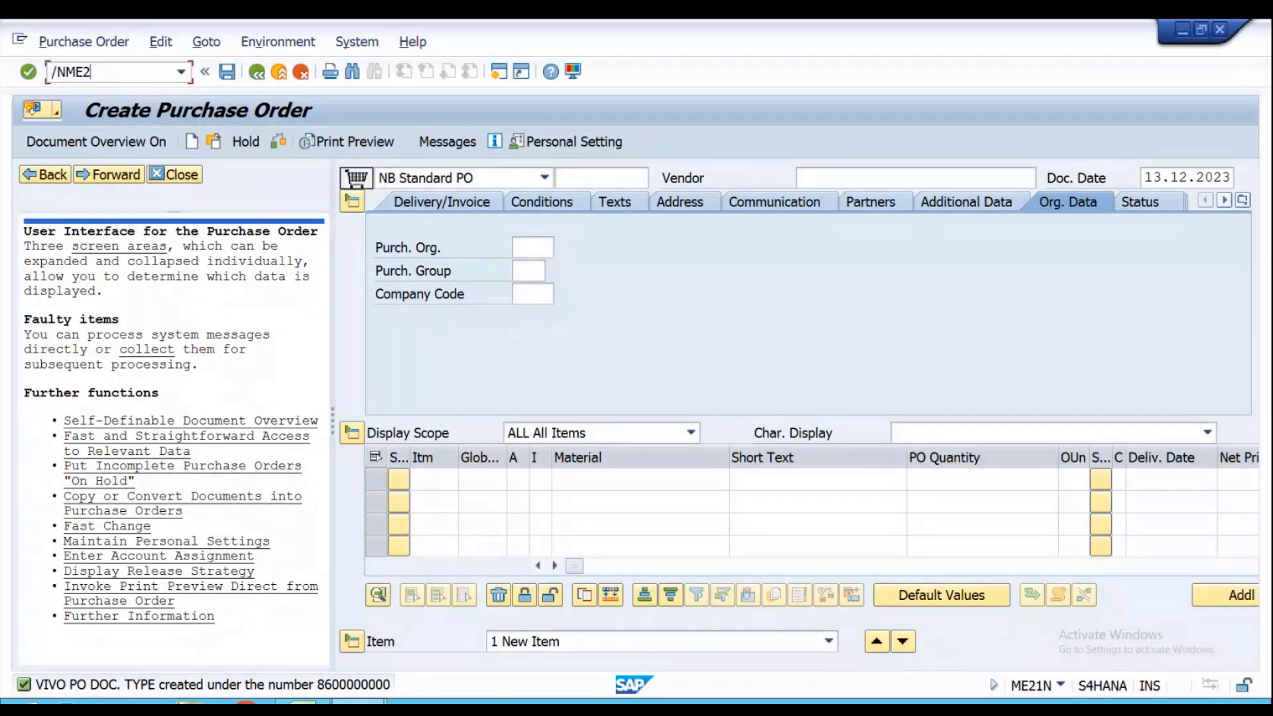
key("Return")
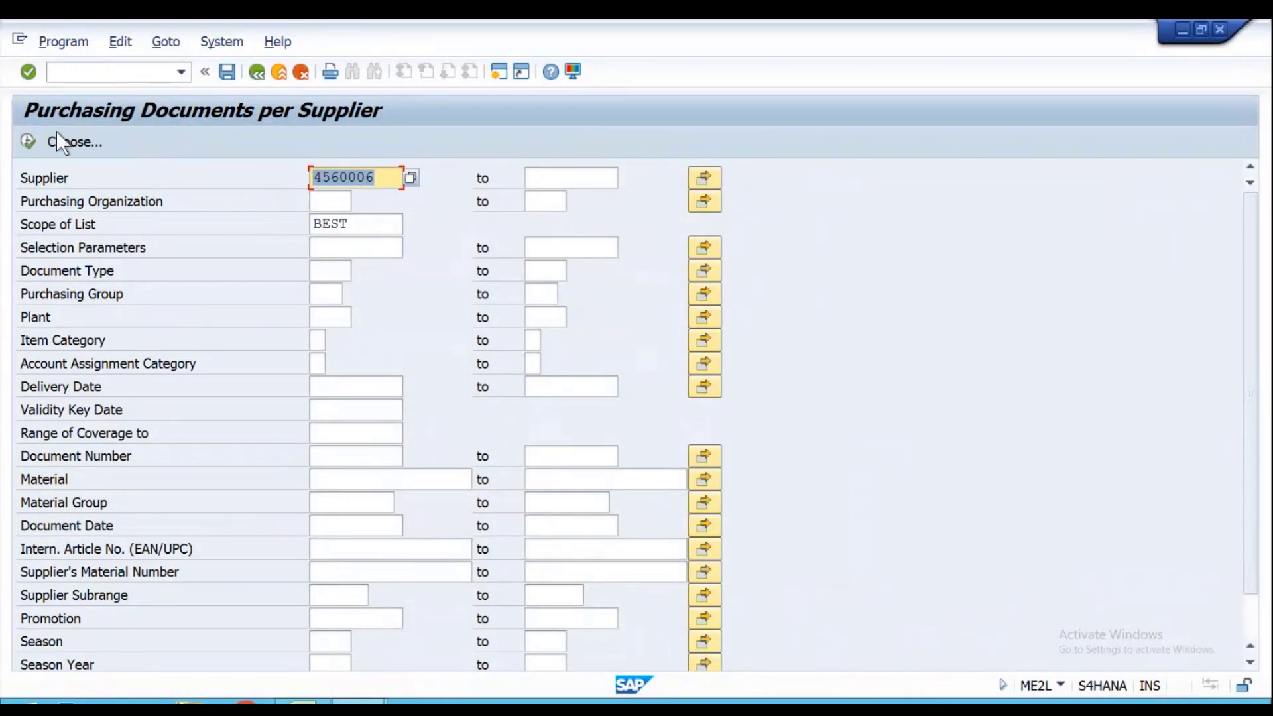
left_click(29, 144)
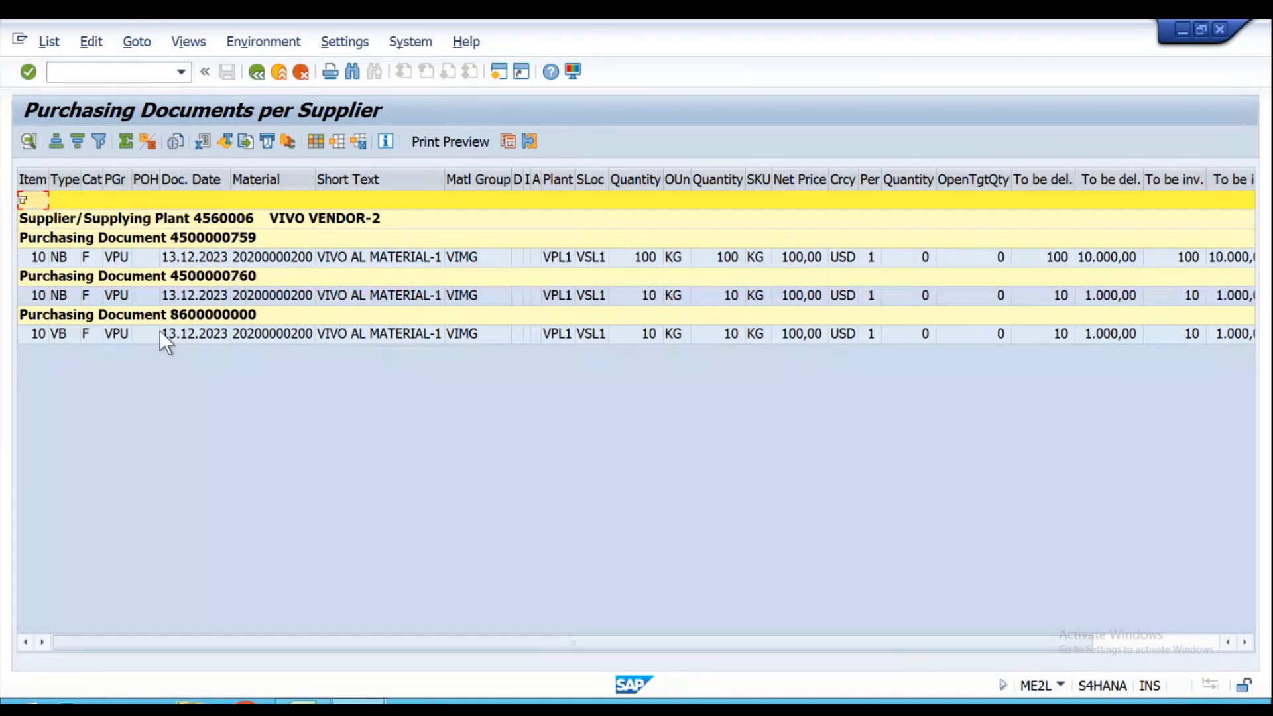
- Clear the supplier selection and list the purchasing documents for plant VPL1 with the ME2L report
left_click(256, 73)
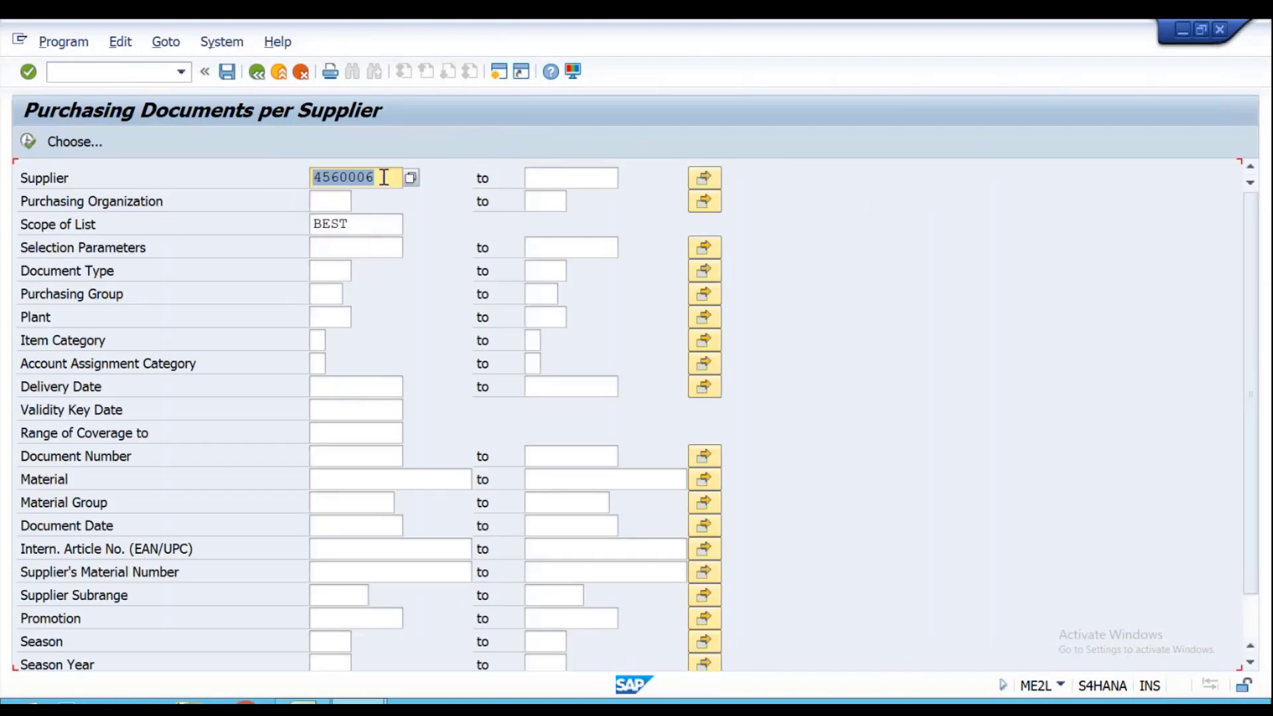
key("Delete")
key("Tab")
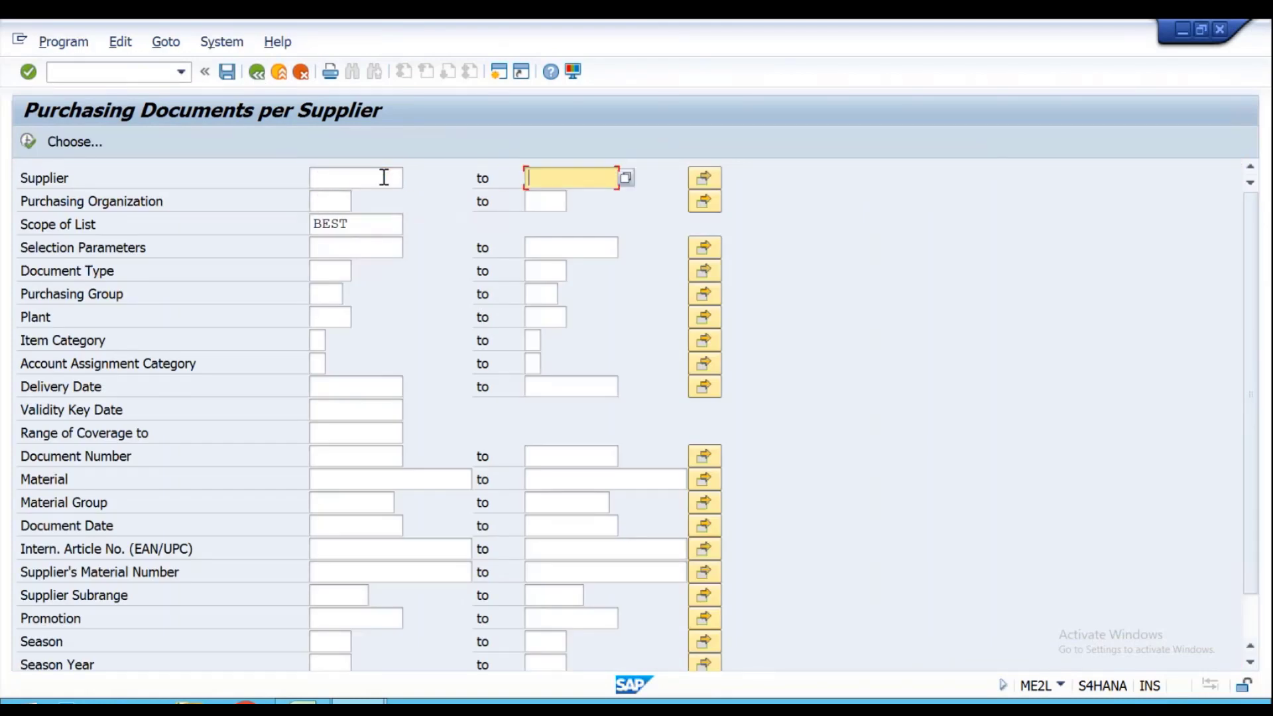
left_click(337, 319)
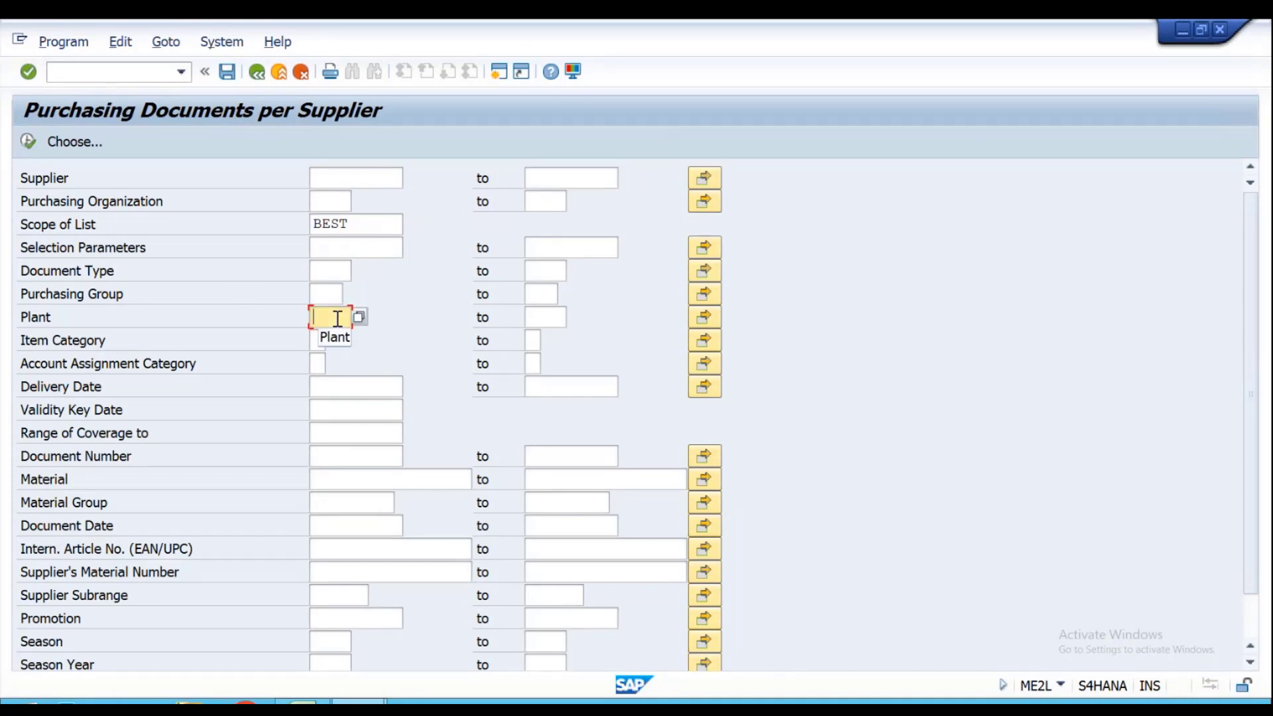
type("VPL1")
key("Return")
left_click(25, 144)
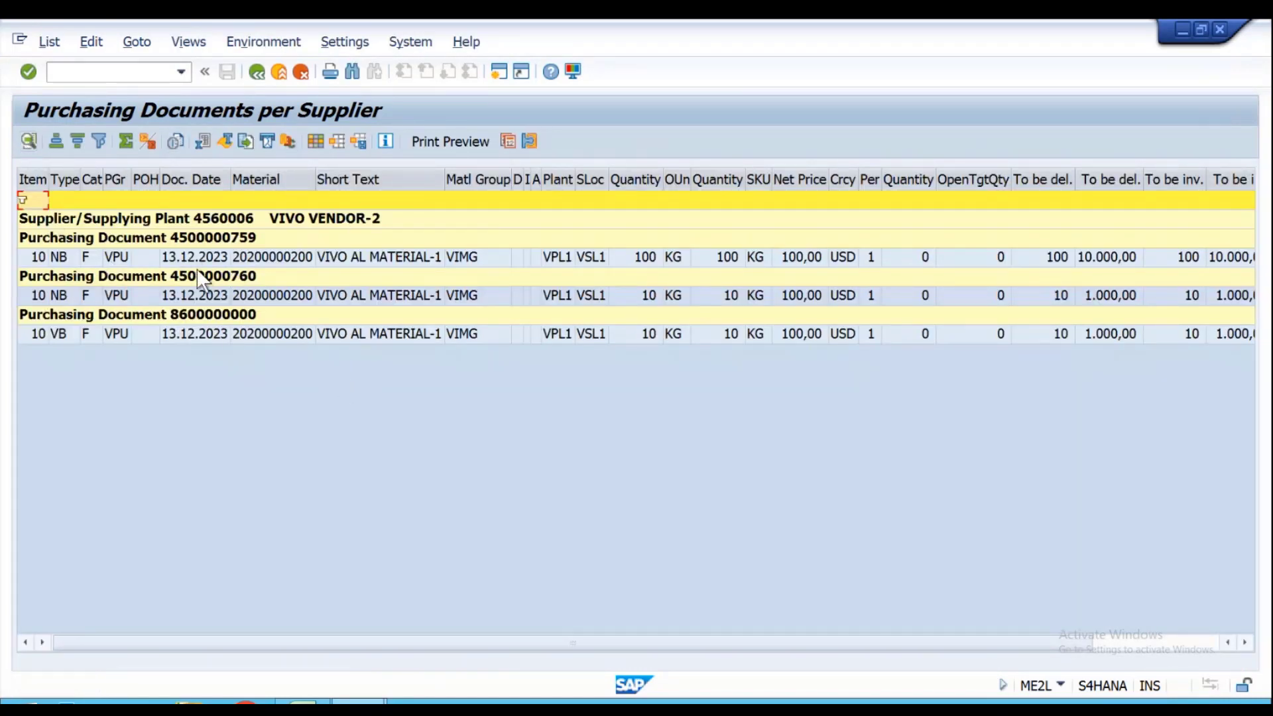
left_click(198, 273)
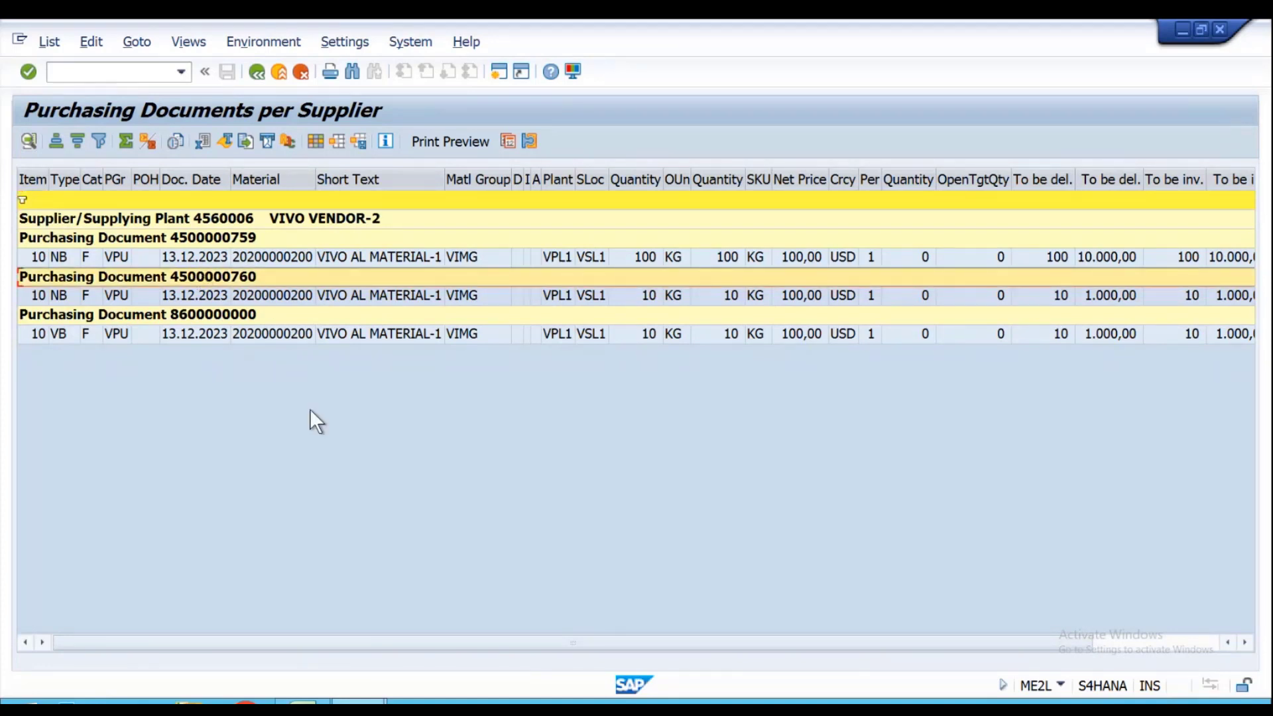
- Switch to the SAP_MM_S4H_Training PowerPoint presentation to review the purchase order T-codes
key("super+Tab")
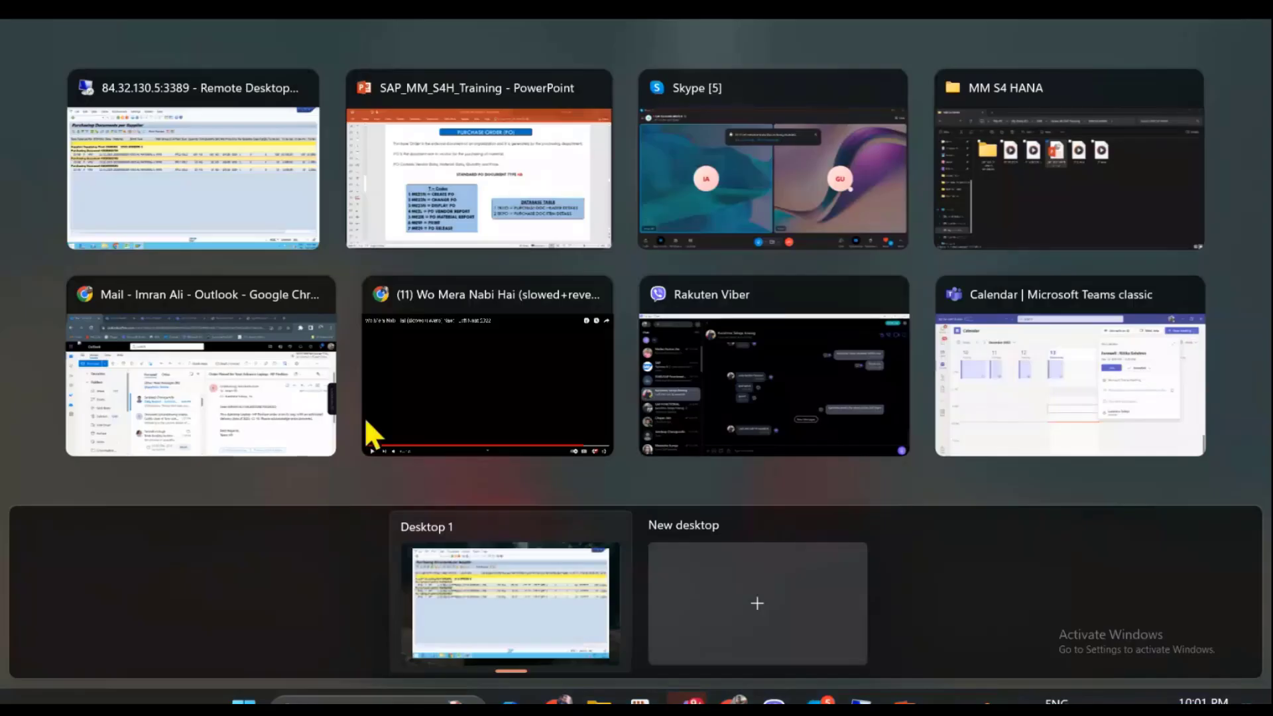
left_click(504, 199)
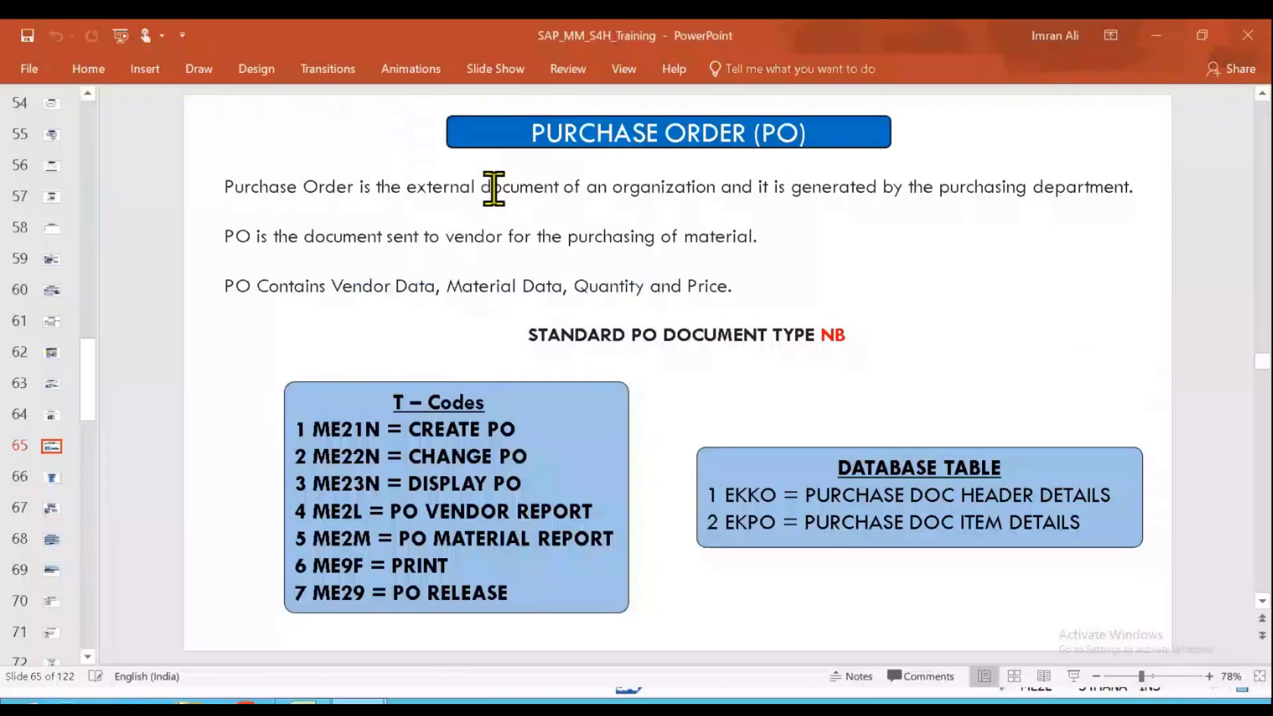